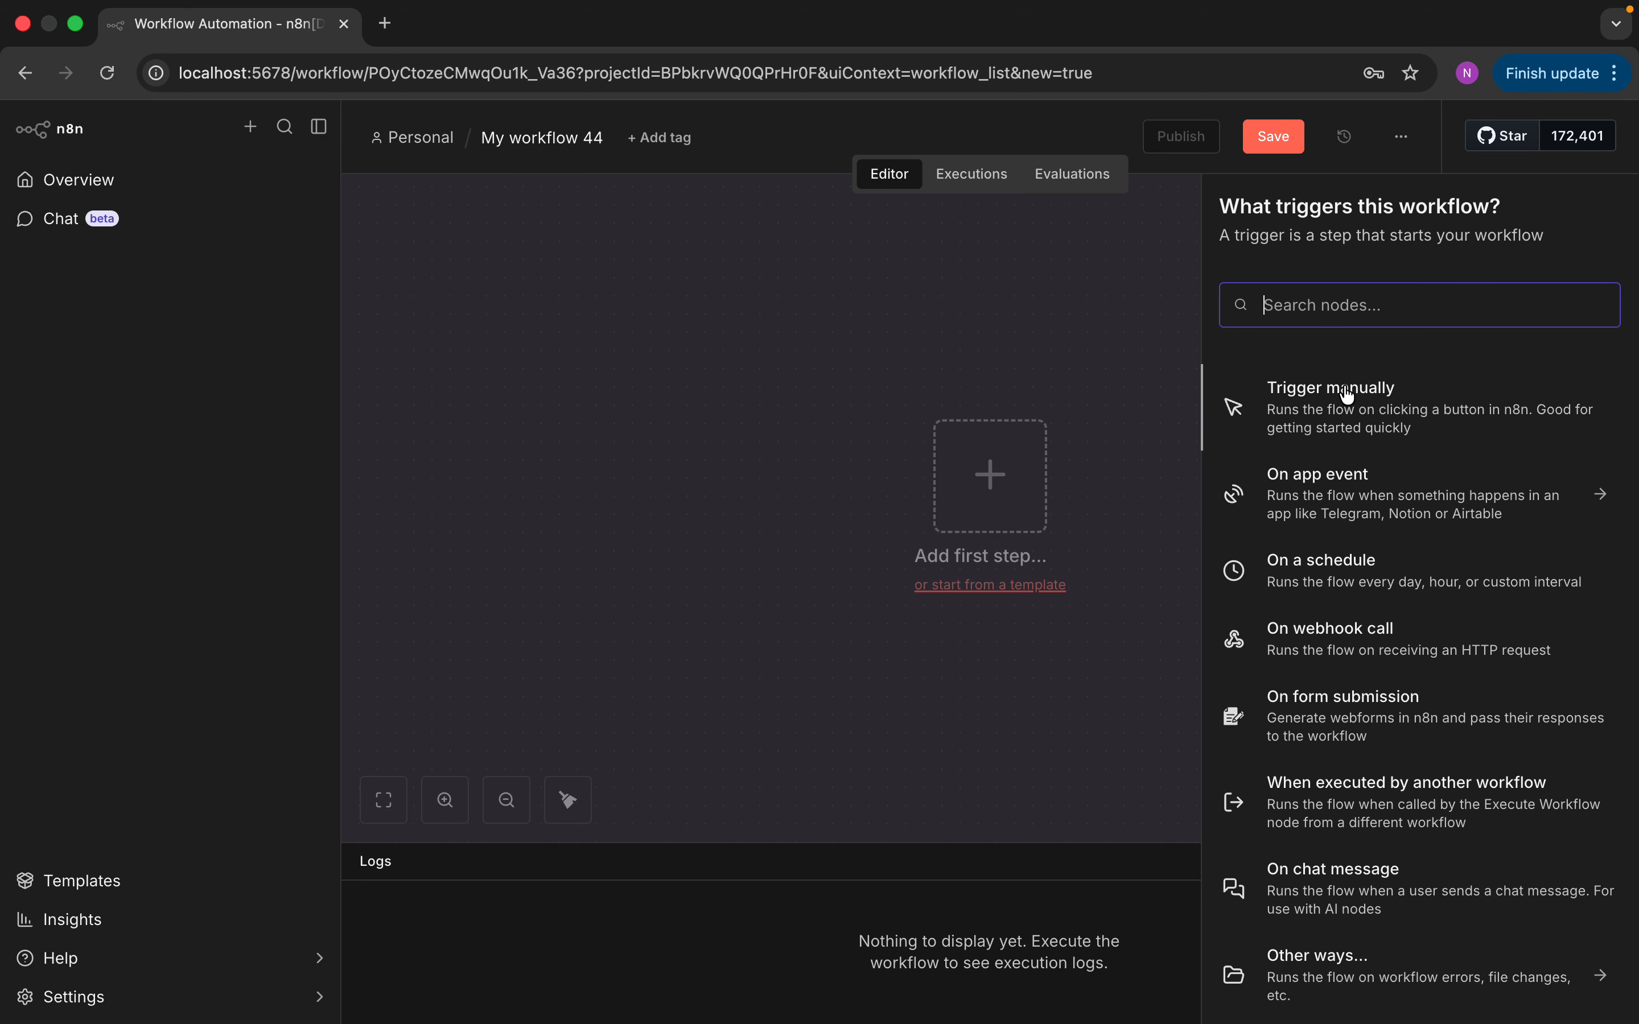
Start the workflow with a manual trigger and connect a Google Sheets "Get row(s) in sheet" node to it.
{"action": "left_click", "coordinate": [1344, 391]}
{"action": "left_click_drag", "start_coordinate": [1020, 525], "coordinate": [690, 478]}
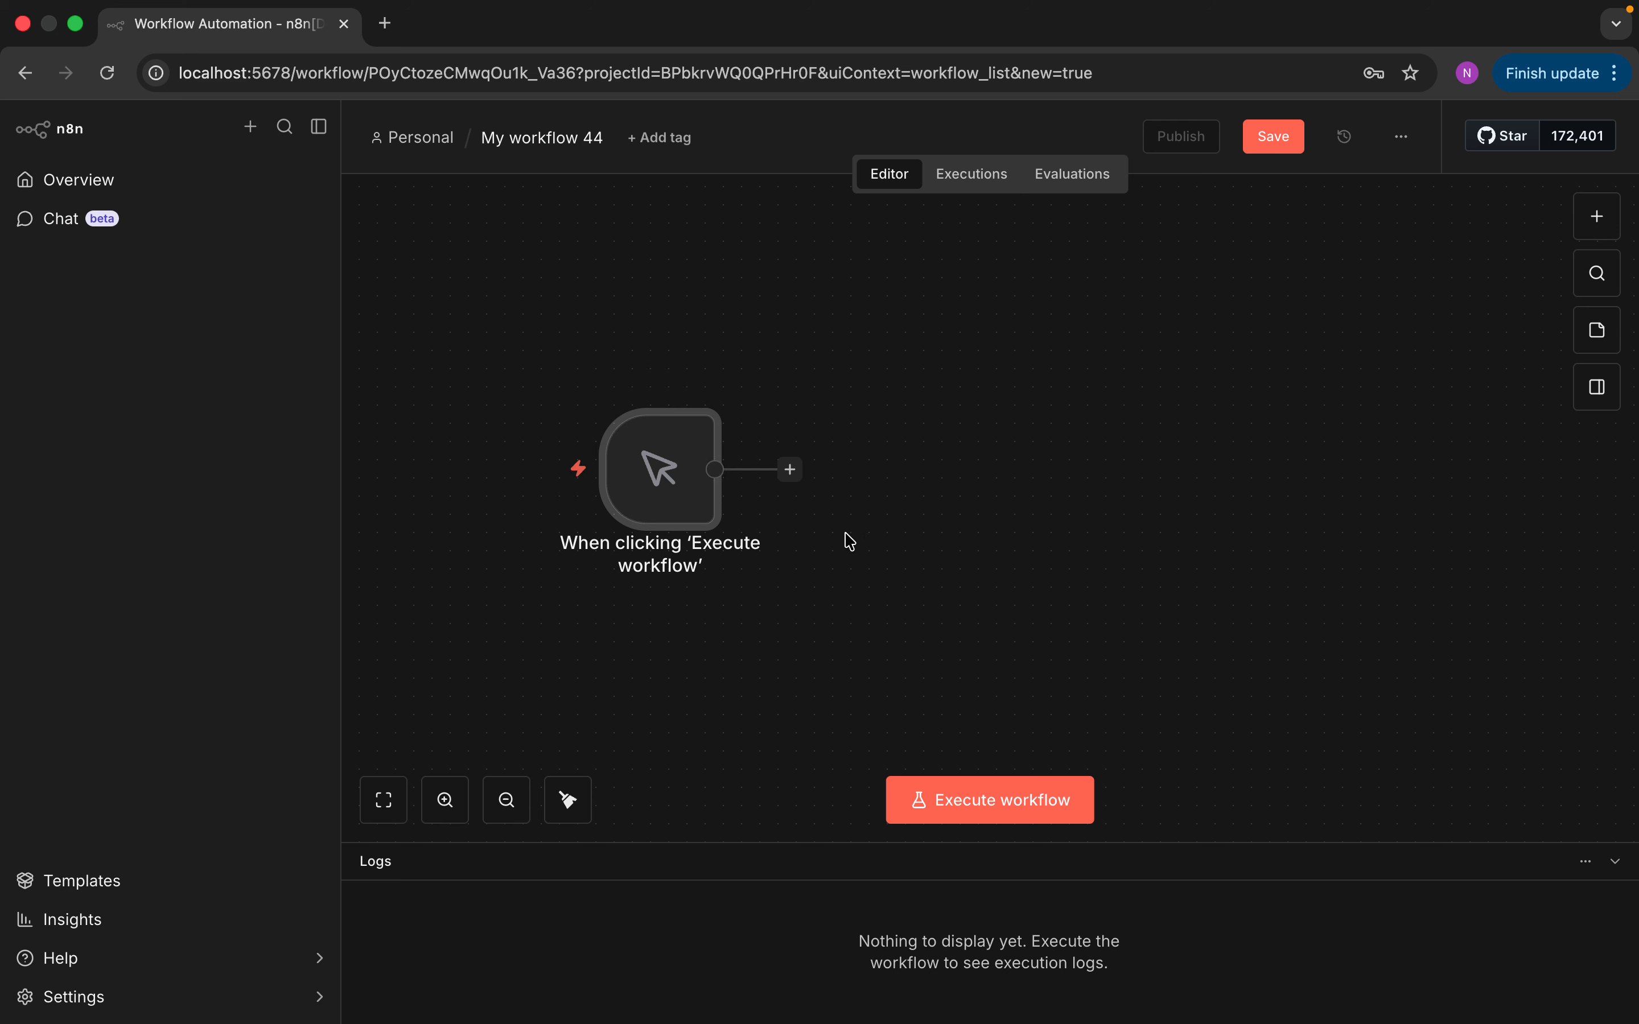
{"action": "left_click", "coordinate": [791, 470]}
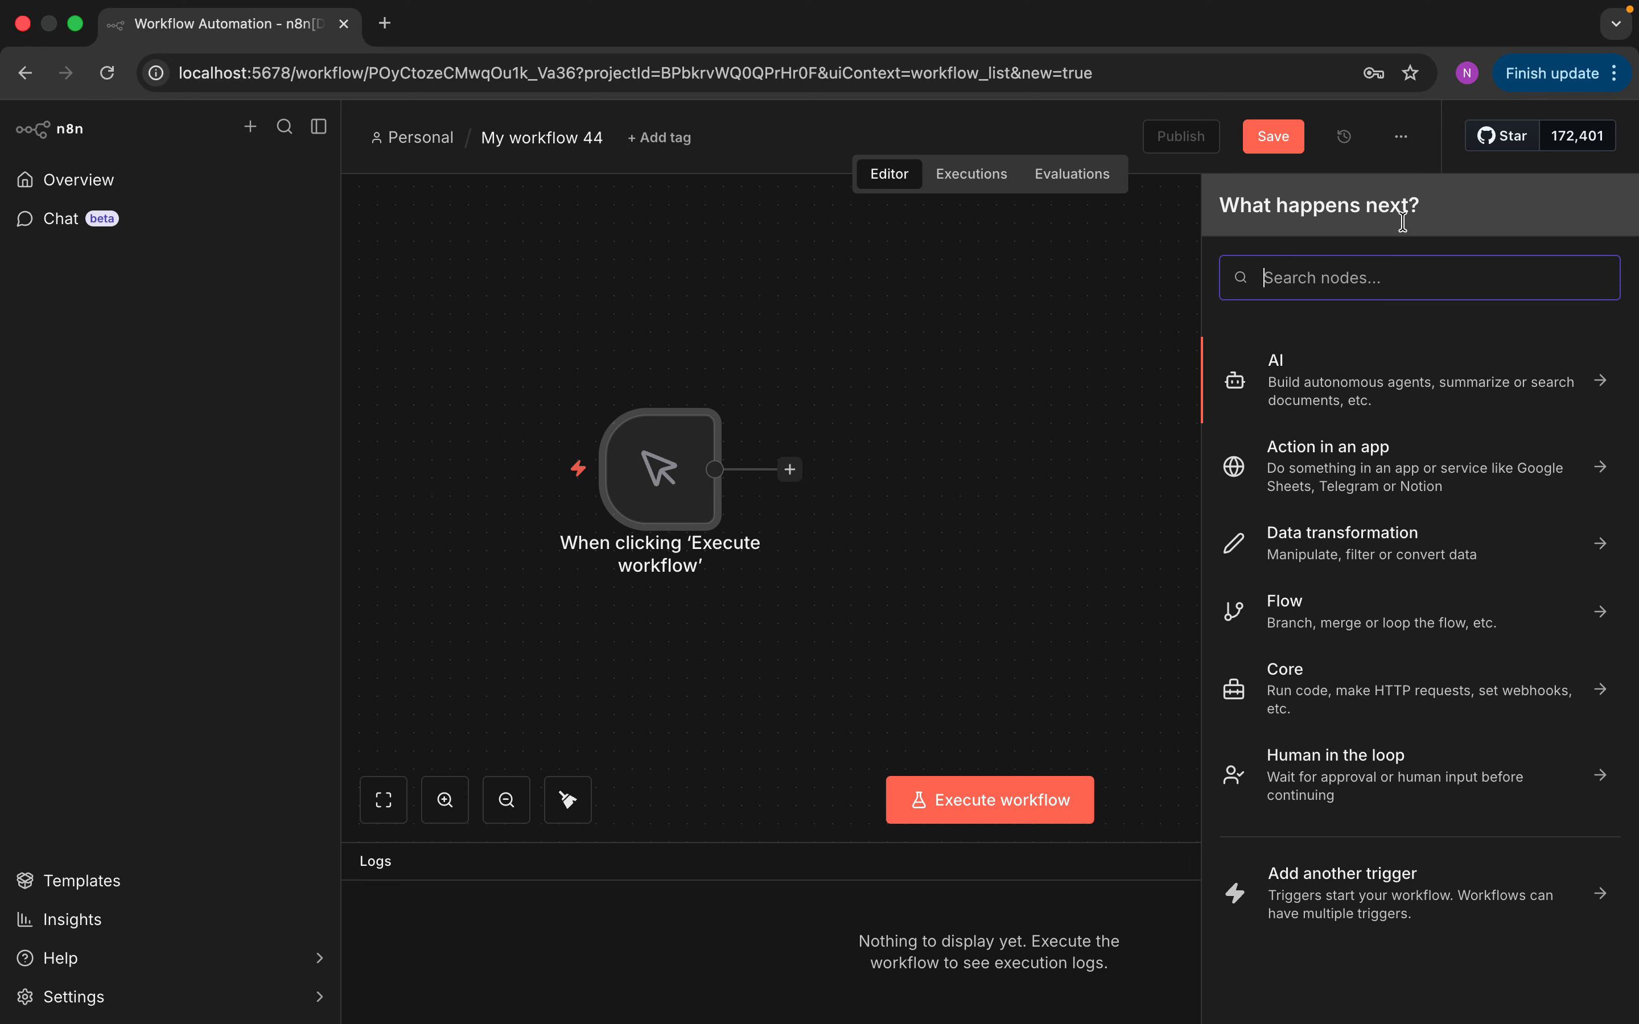
{"action": "left_click", "coordinate": [1371, 274]}
{"action": "type", "text": "googl"}
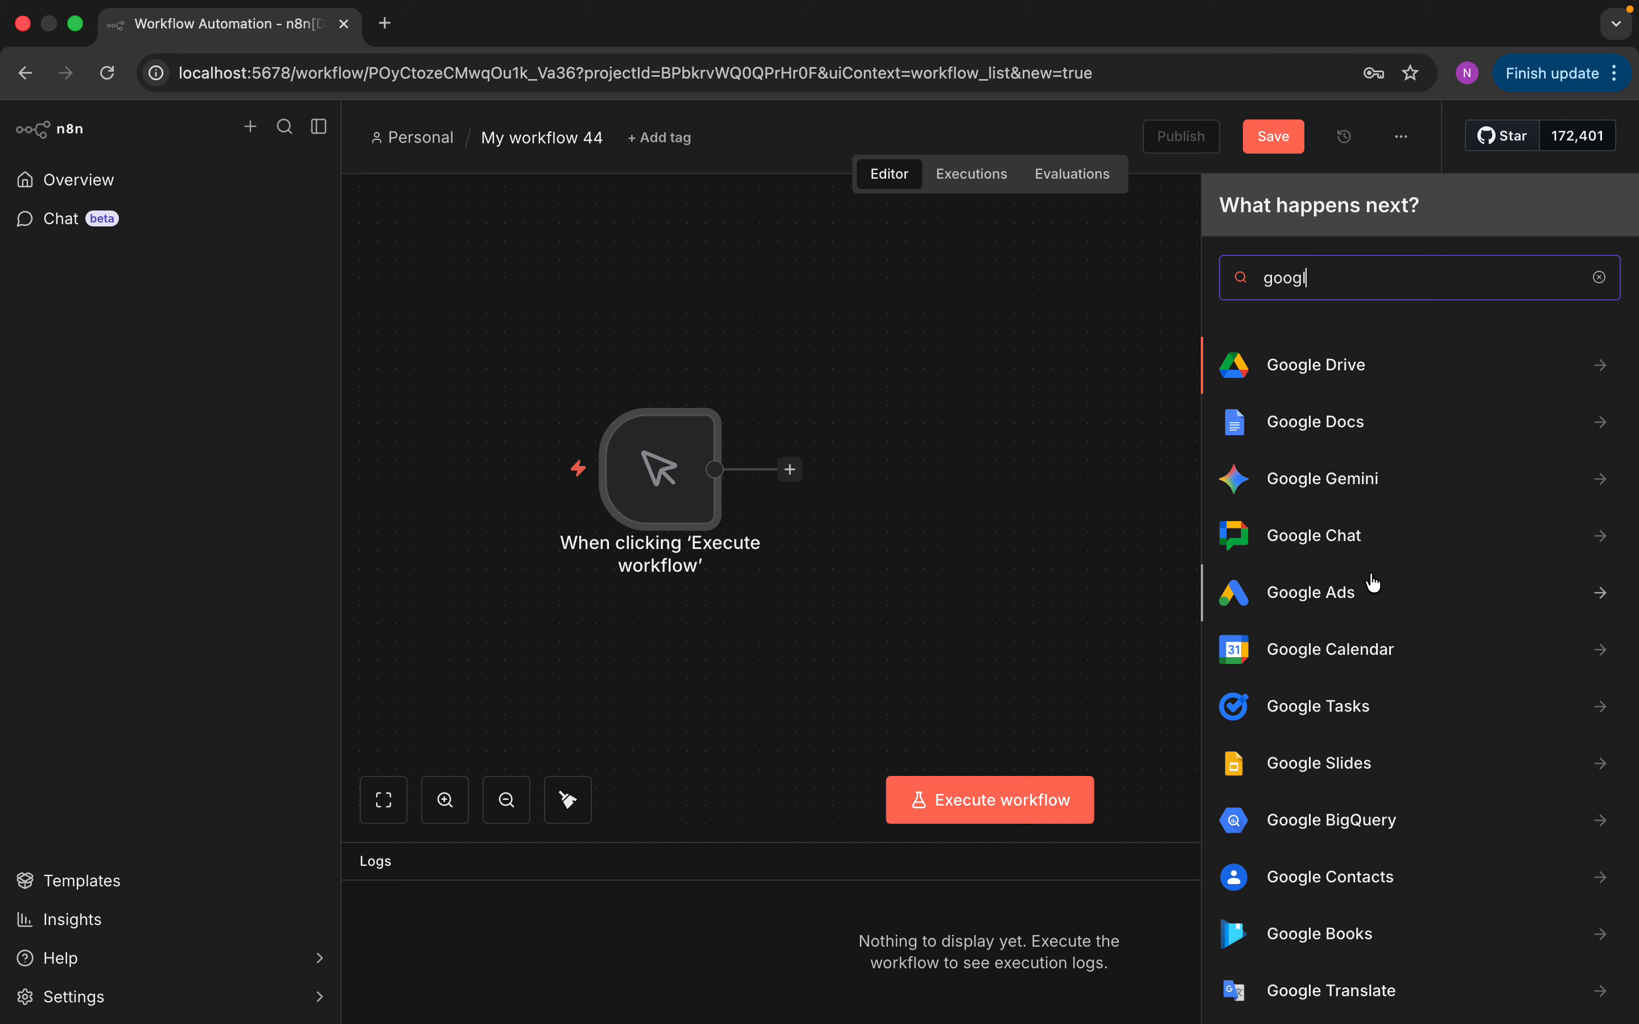
{"action": "type", "text": "e she"}
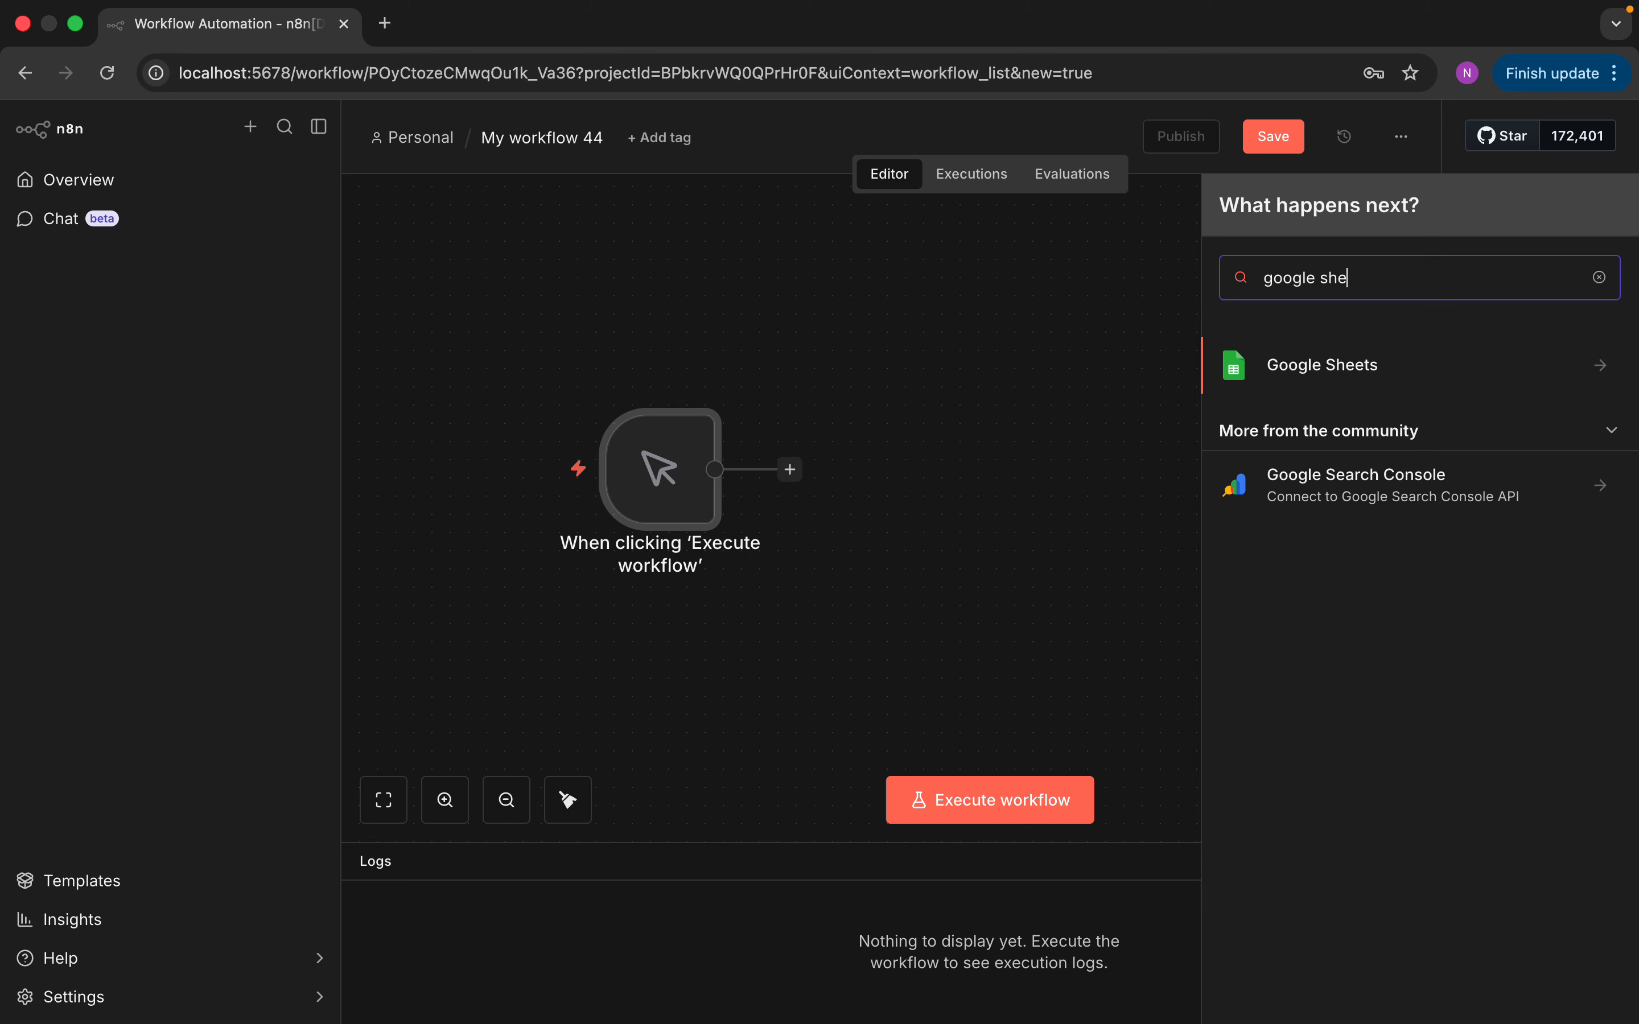
{"action": "left_click", "coordinate": [1344, 384]}
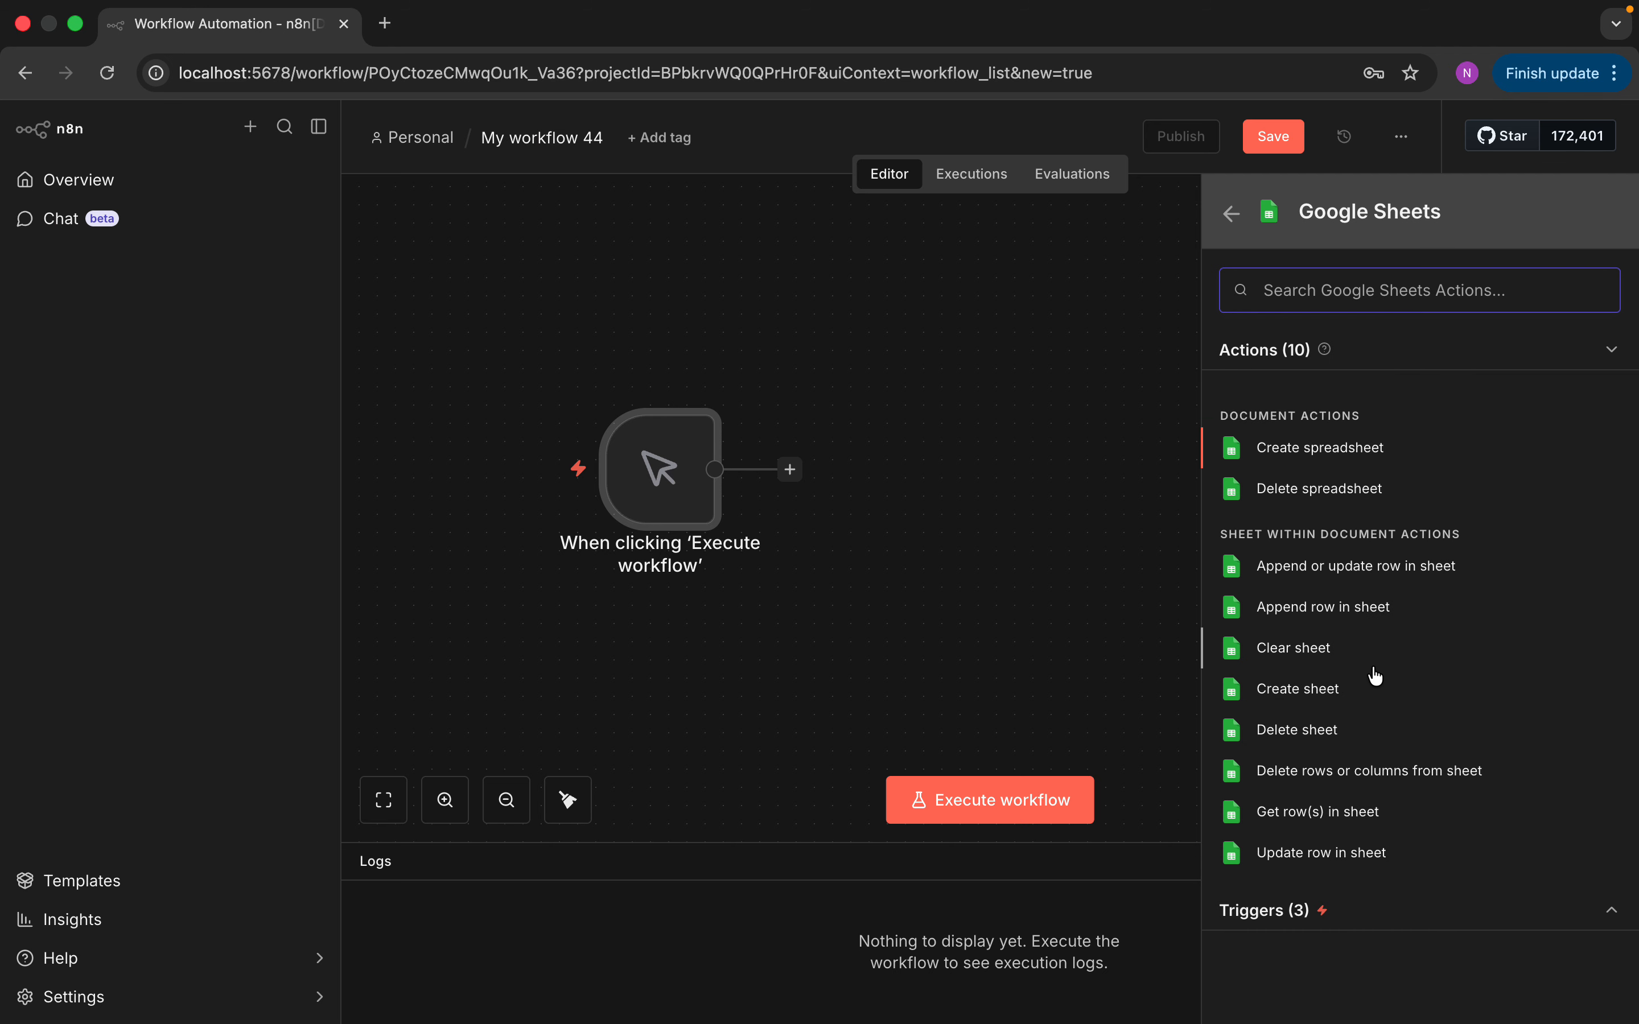
{"action": "left_click", "coordinate": [1345, 817]}
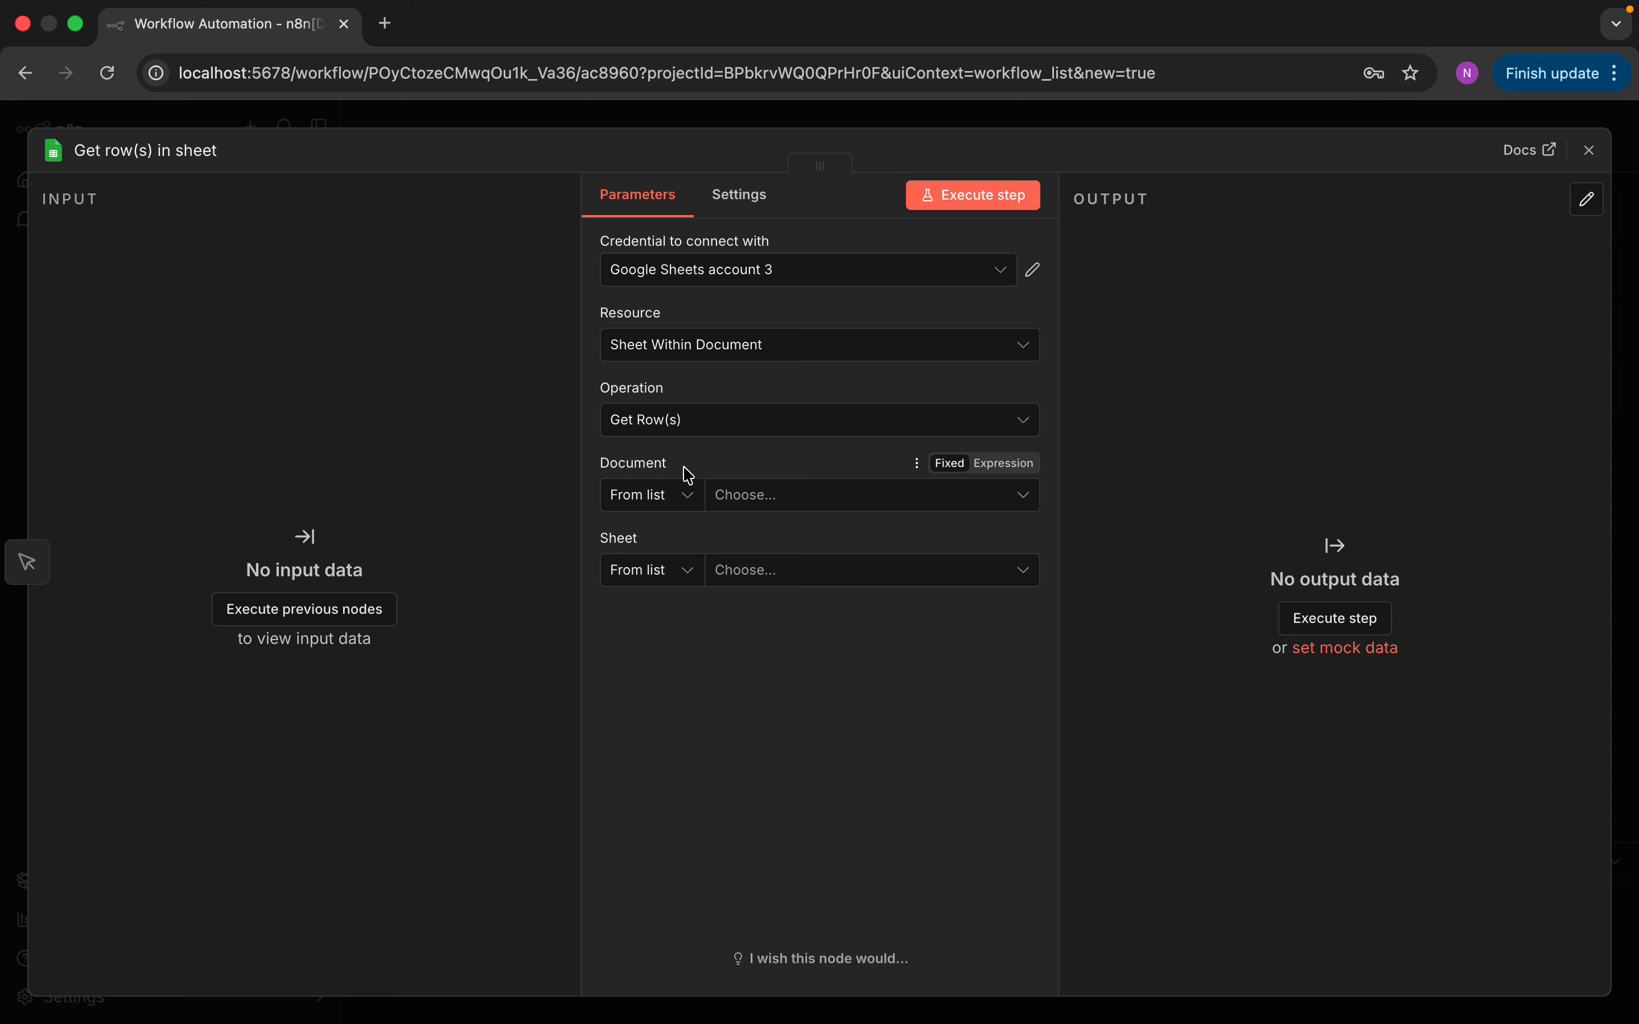
Set the Google Sheets node to read Sheet1 of the n8n-quote document and execute the step.
{"action": "left_click", "coordinate": [1021, 493]}
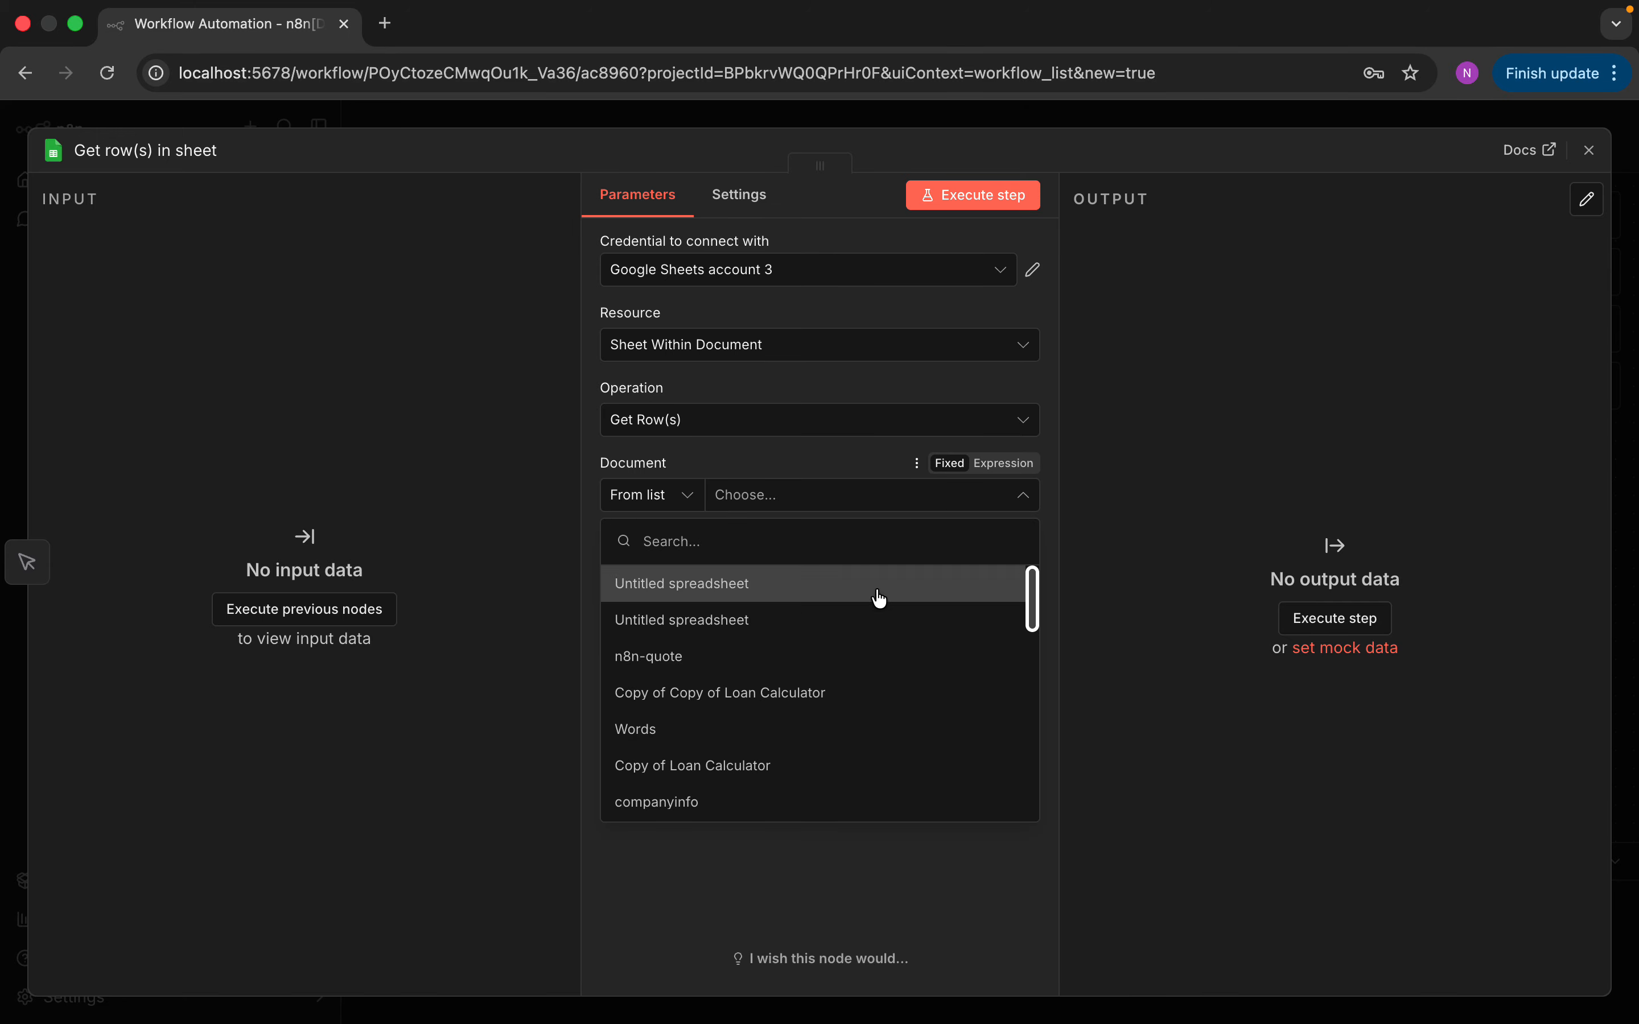
{"action": "left_click", "coordinate": [770, 657]}
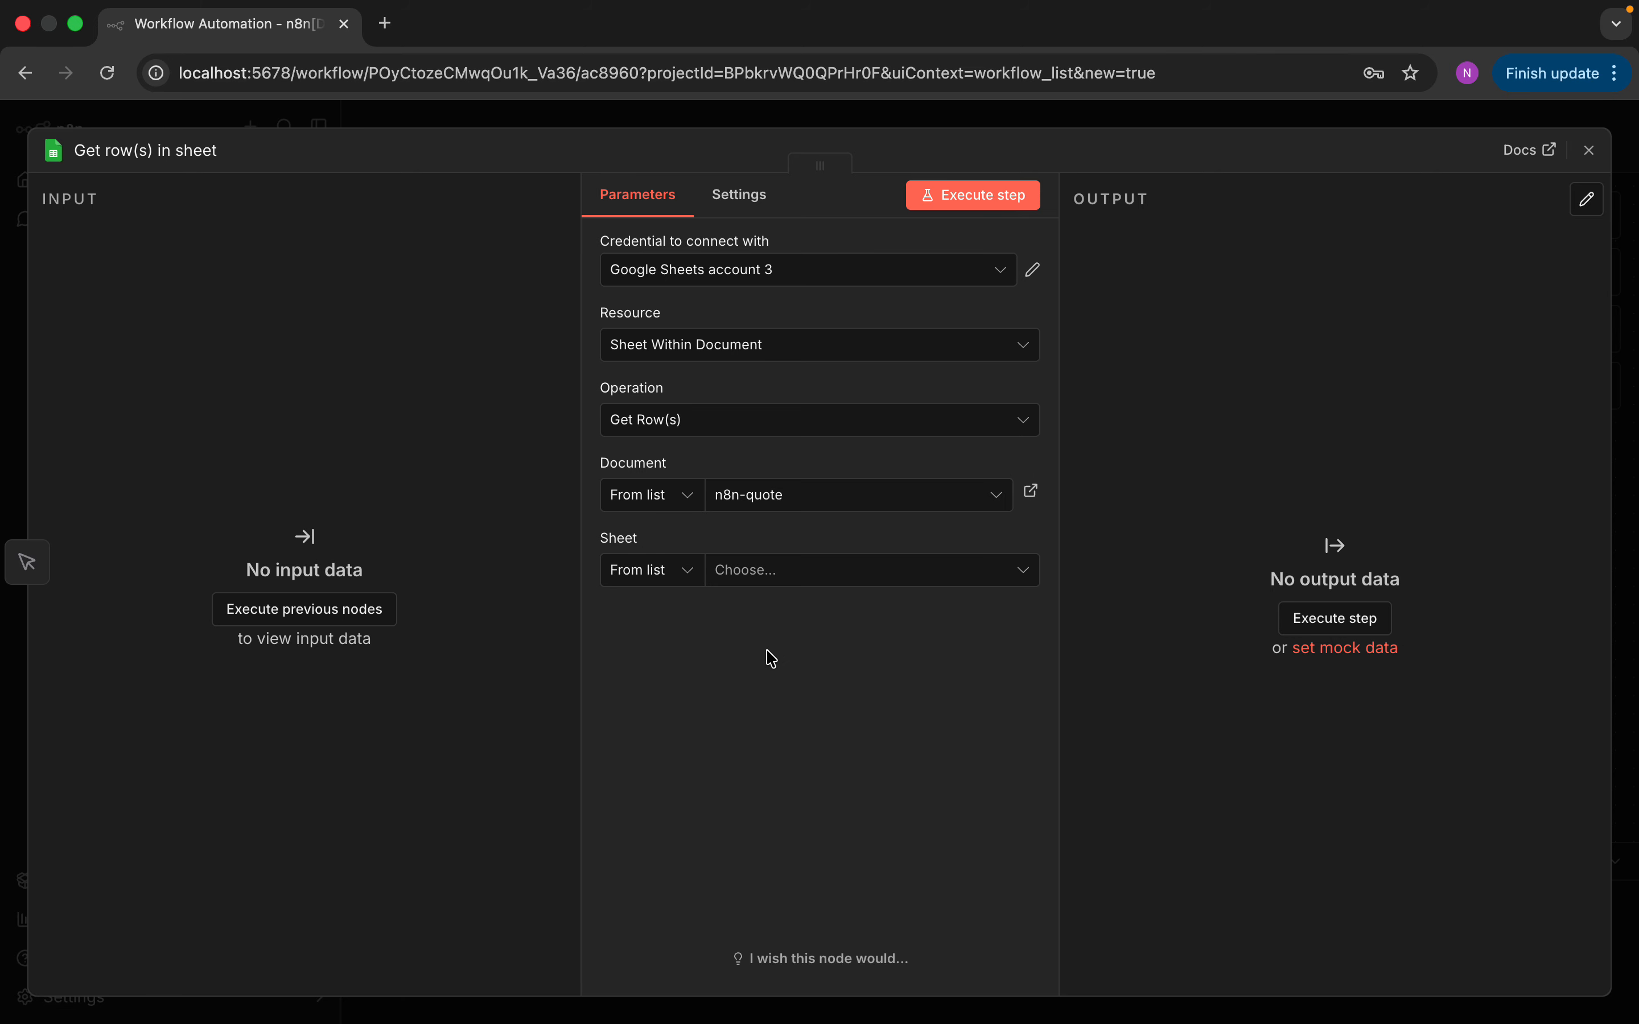
{"action": "left_click", "coordinate": [806, 581]}
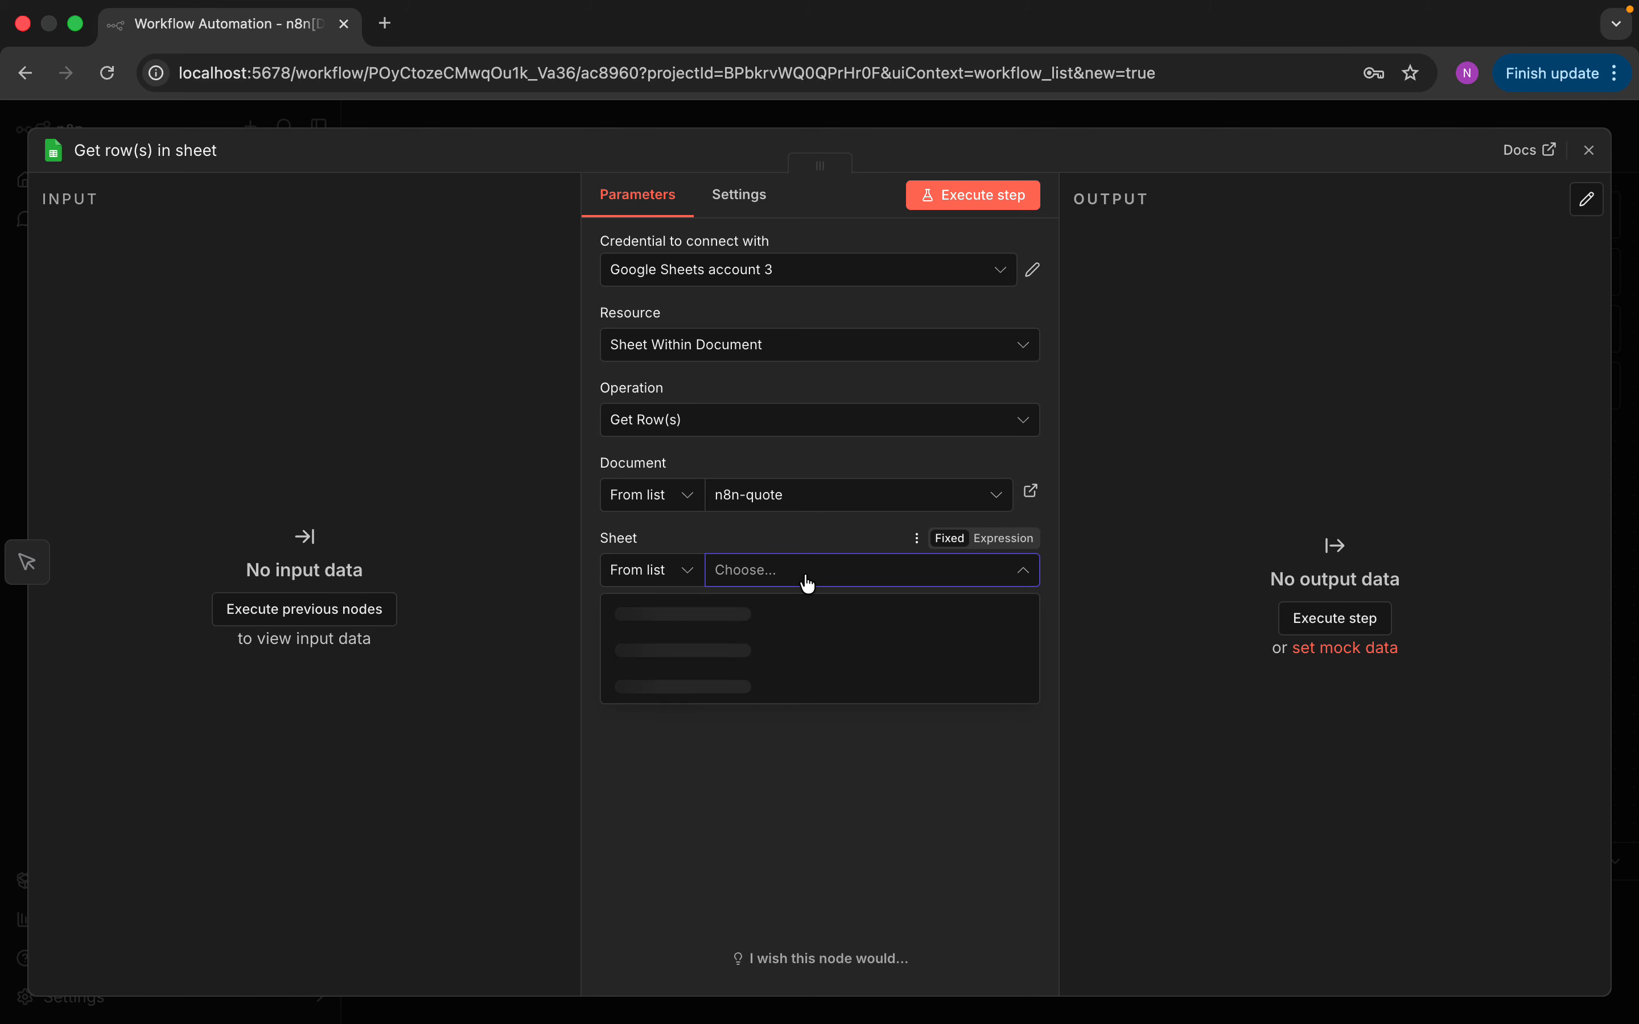
{"action": "left_click", "coordinate": [713, 611]}
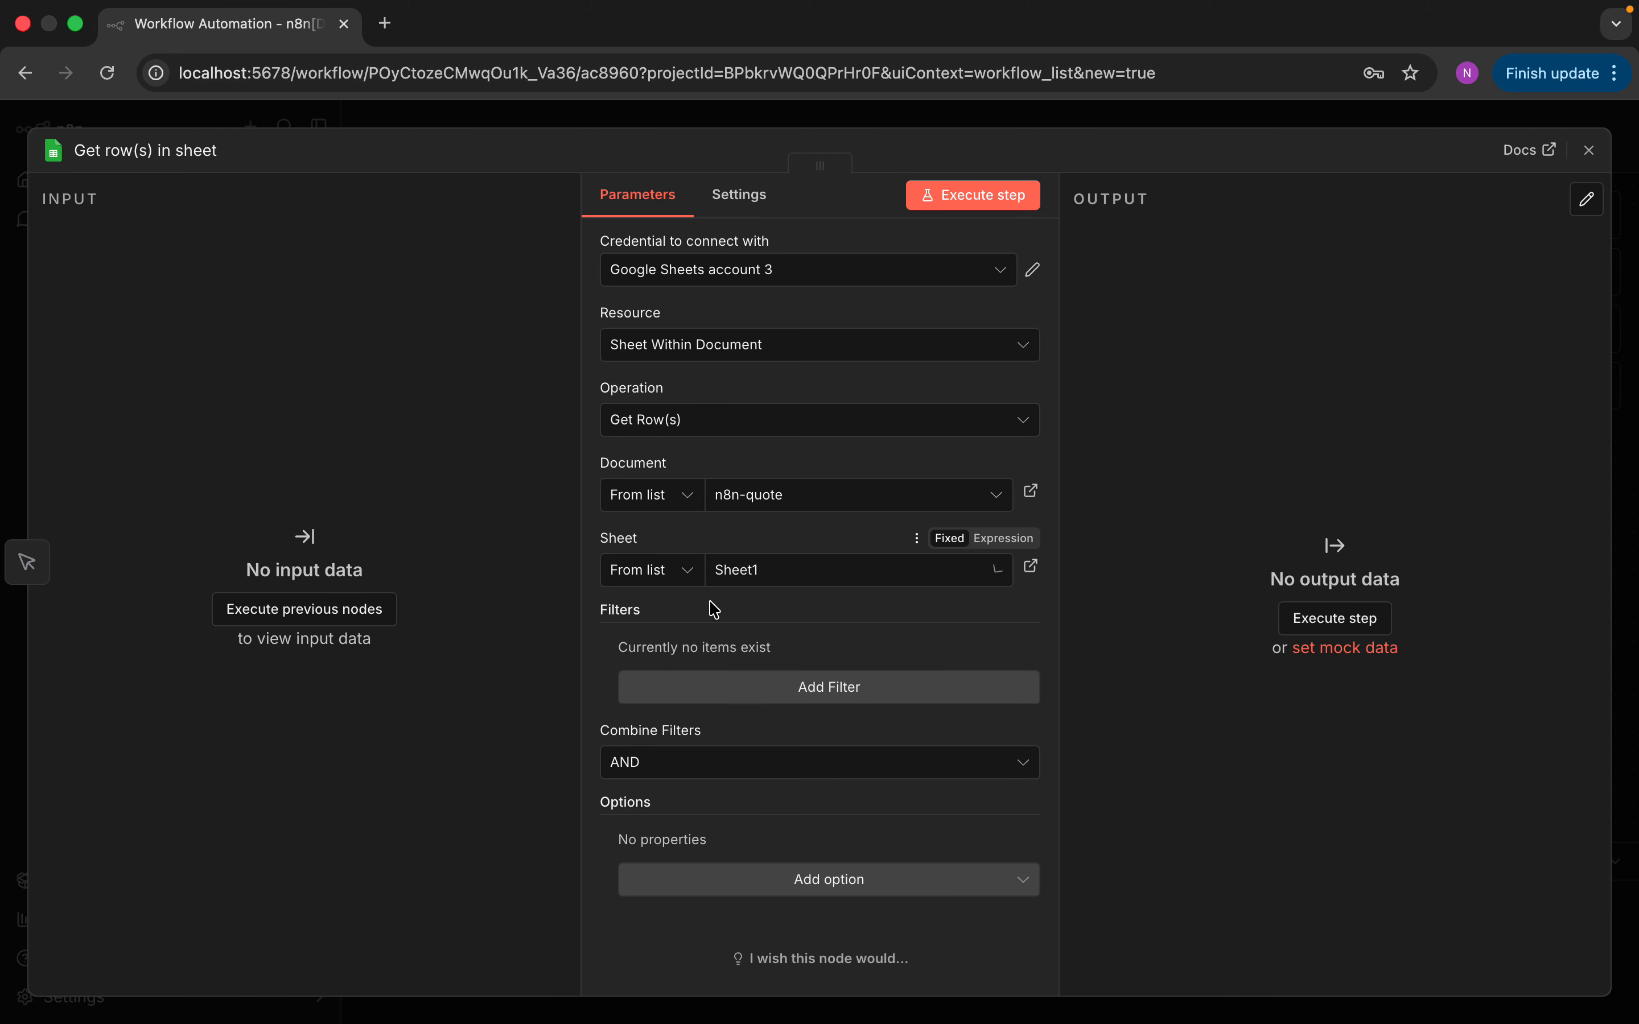
{"action": "left_click", "coordinate": [980, 195]}
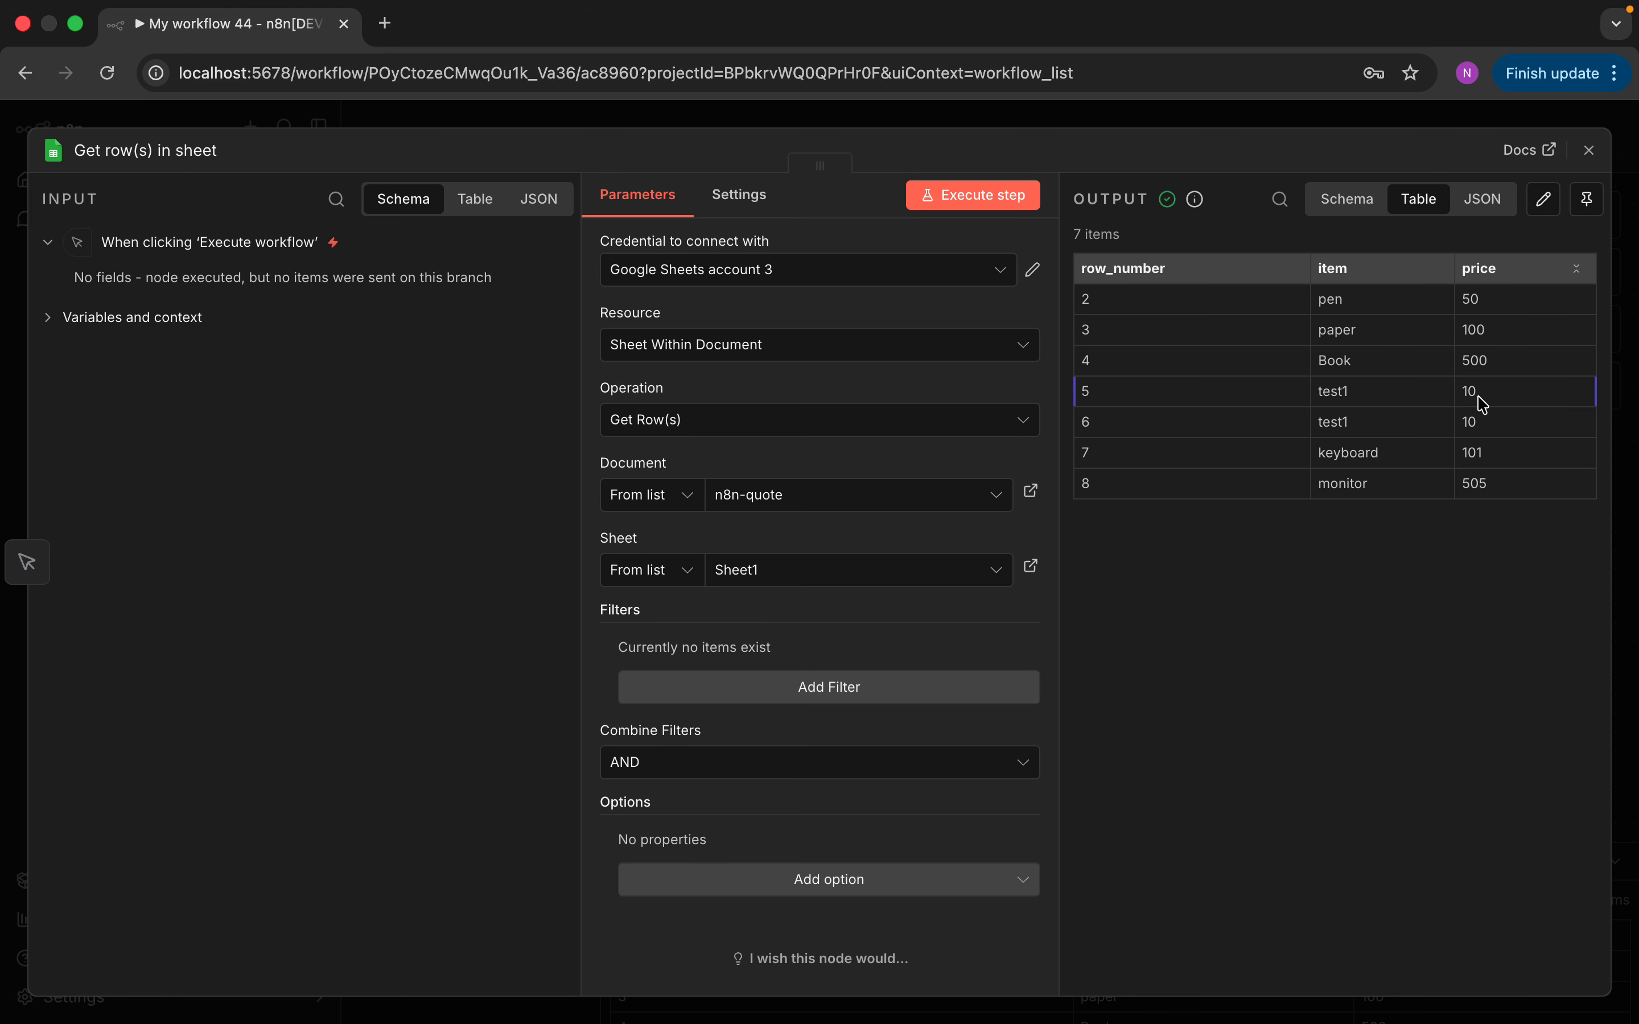
{"action": "left_click", "coordinate": [1588, 150]}
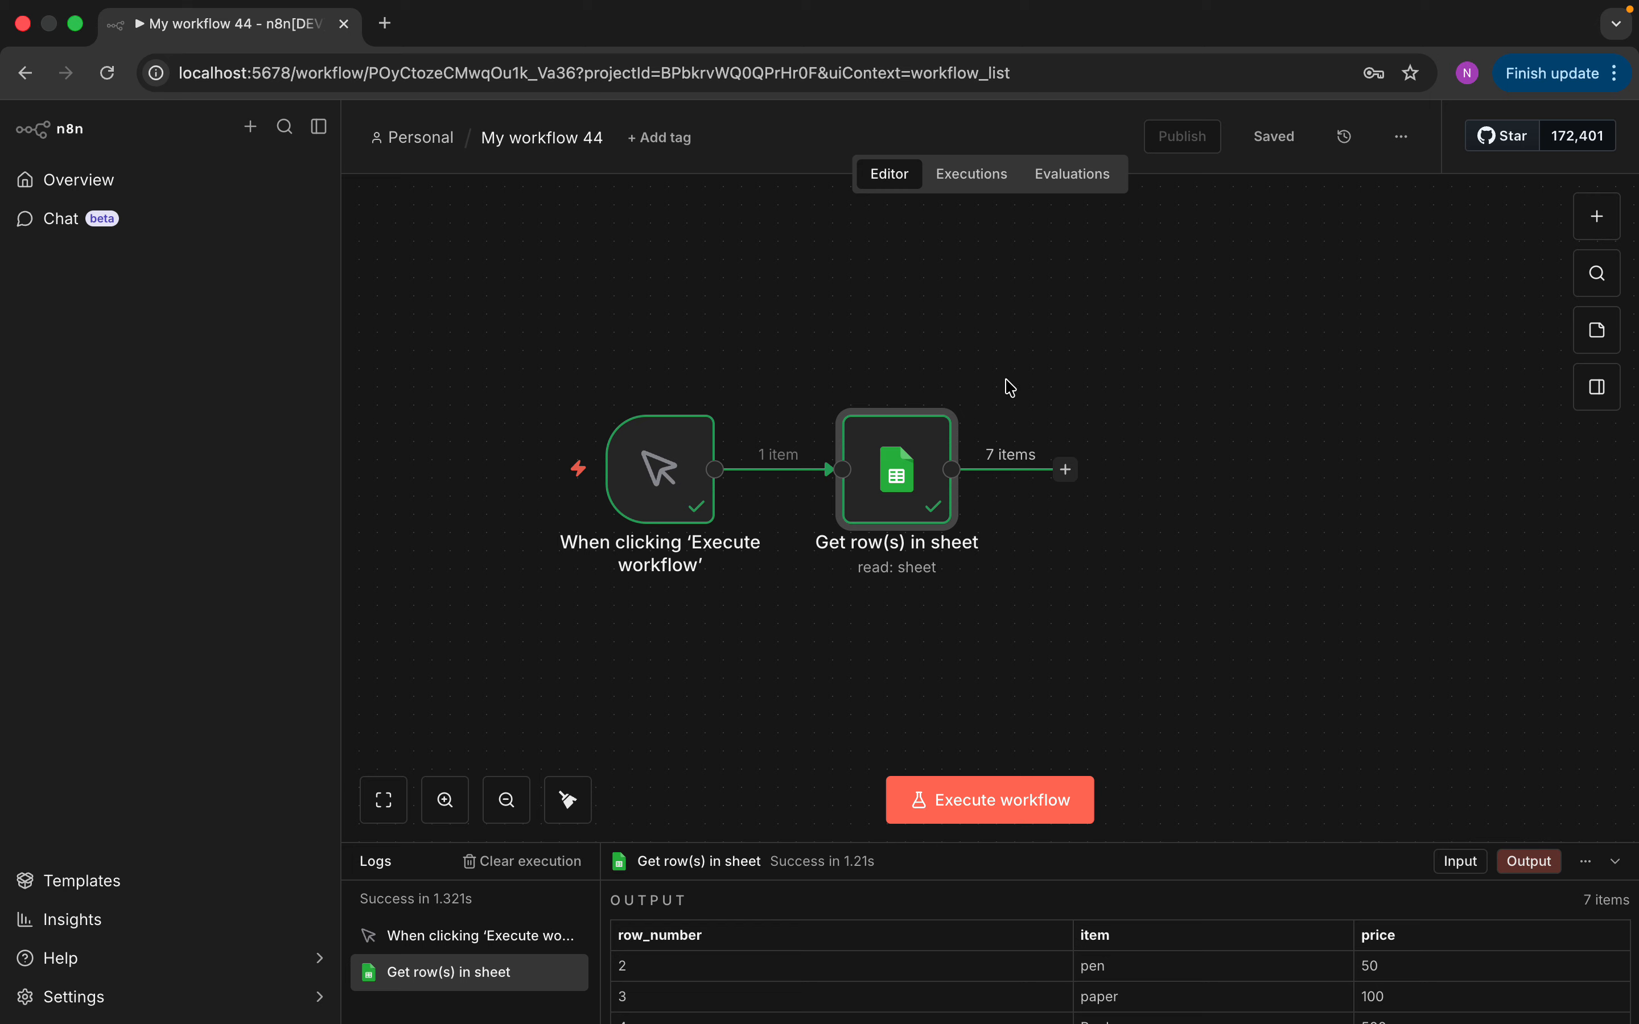
Realign the trigger and Google Sheets nodes in a row and add a Filter node after "Get row(s) in sheet".
{"action": "left_click_drag", "start_coordinate": [682, 495], "coordinate": [609, 476]}
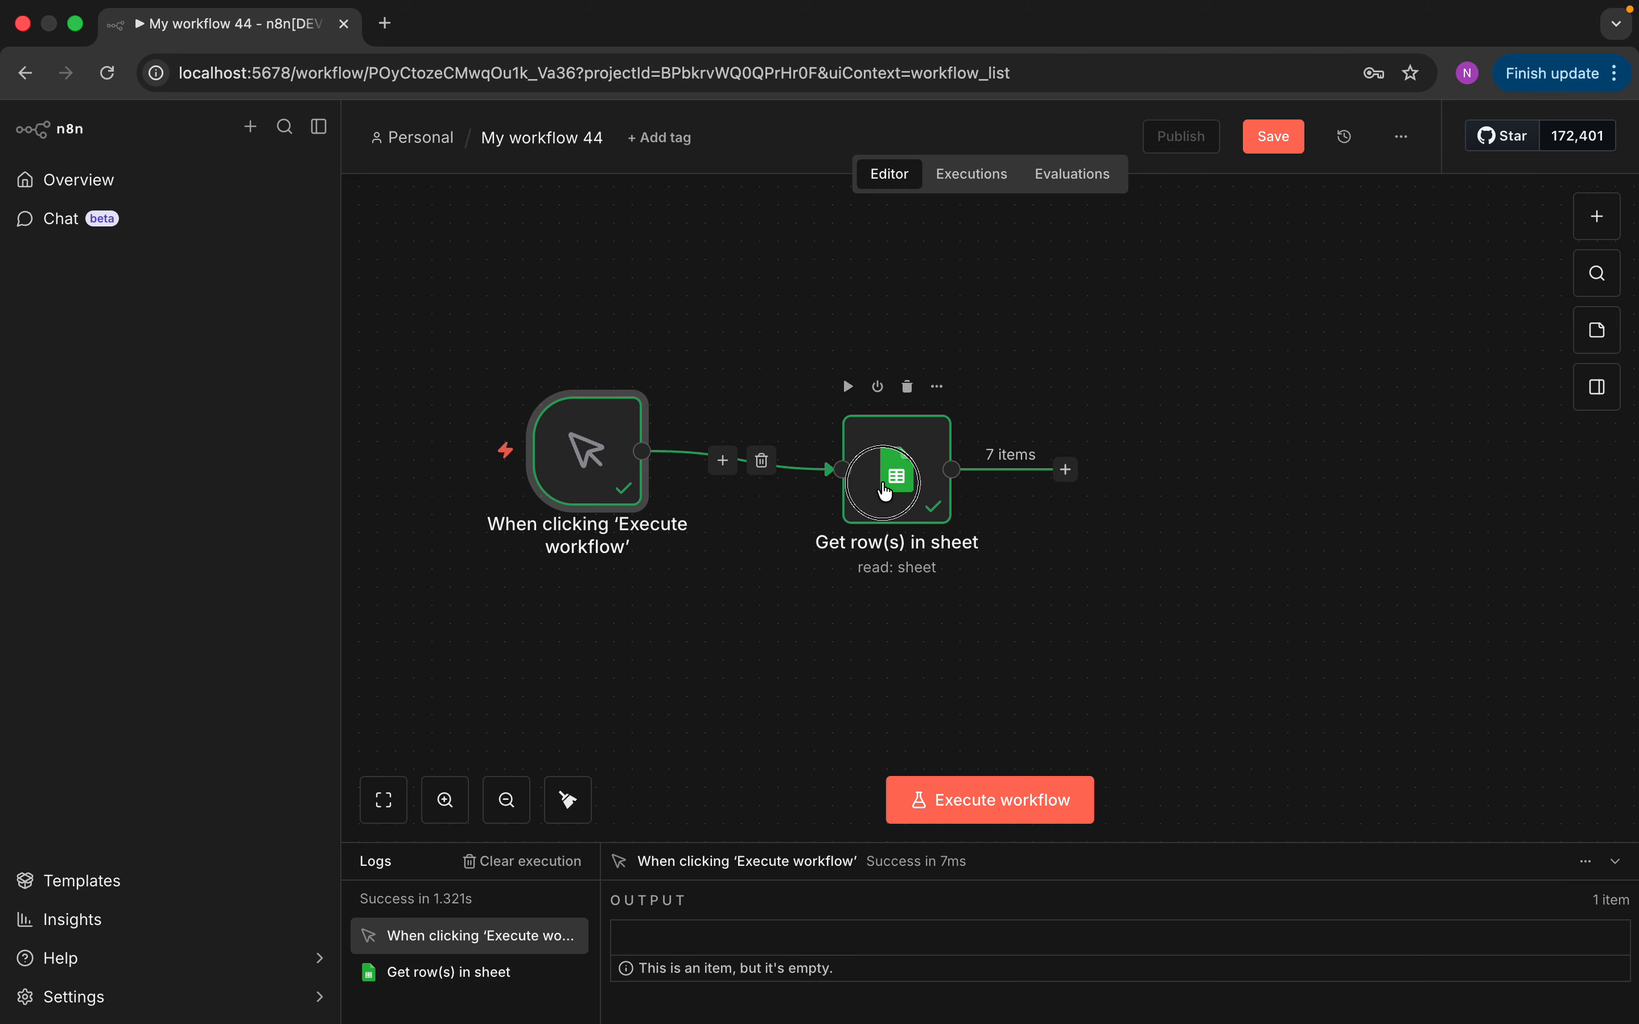
{"action": "left_click_drag", "start_coordinate": [900, 478], "coordinate": [883, 459]}
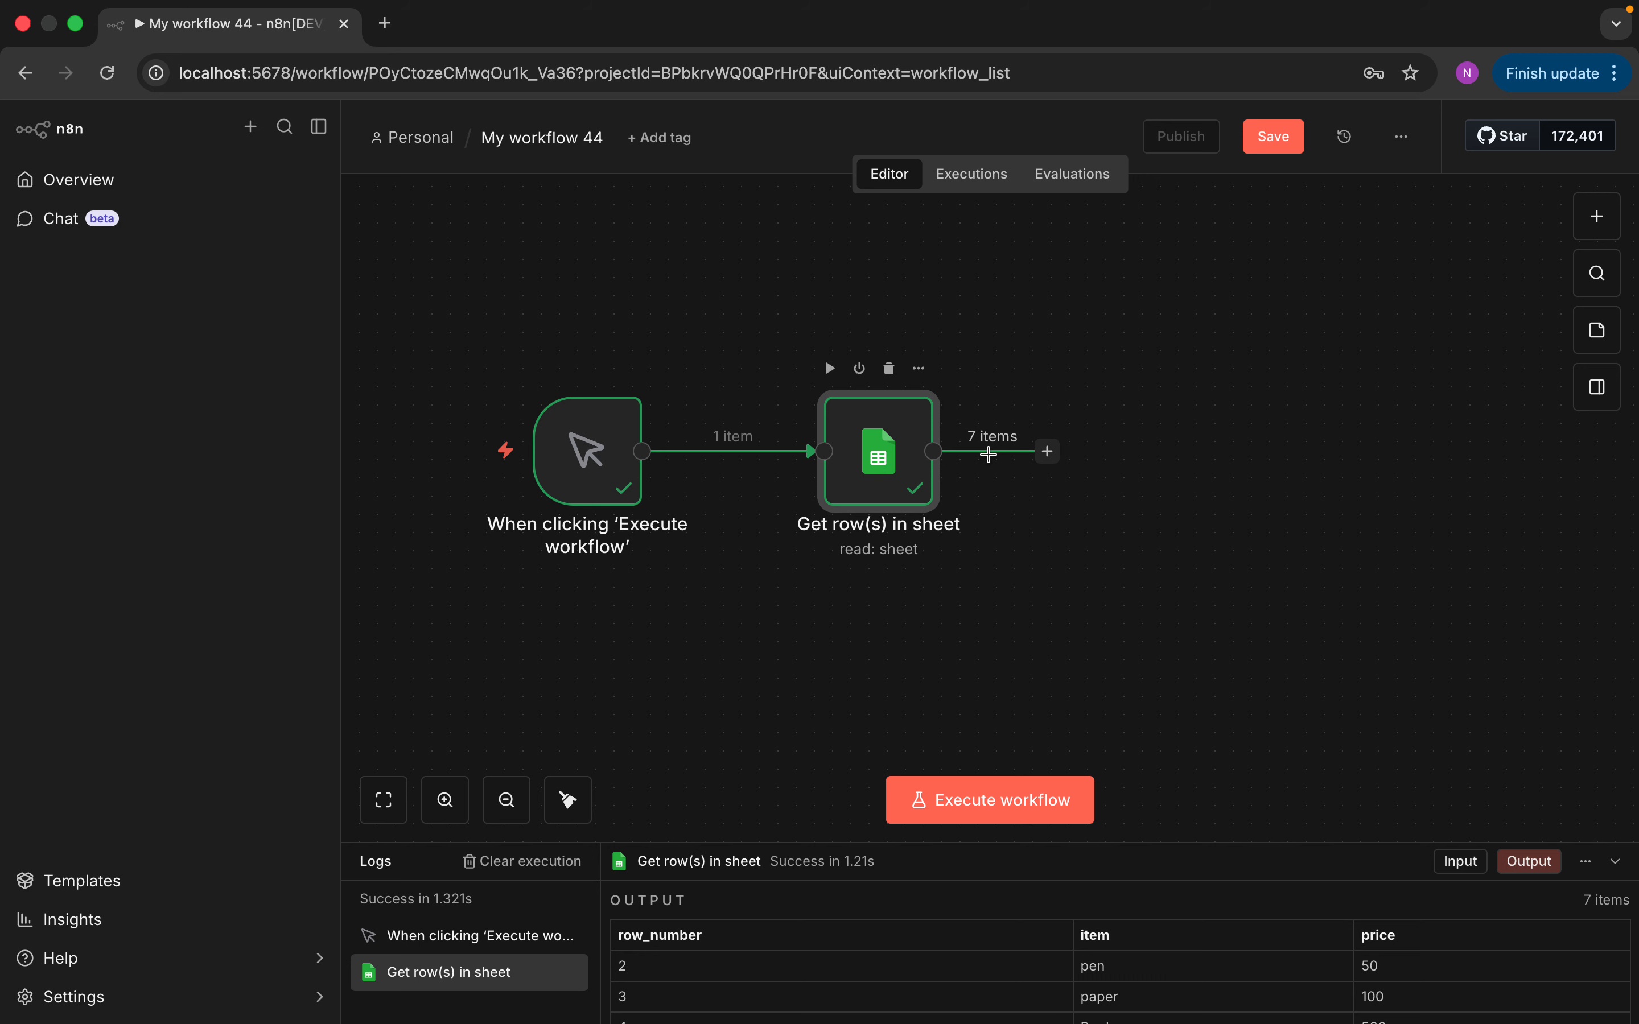
{"action": "left_click", "coordinate": [1610, 229]}
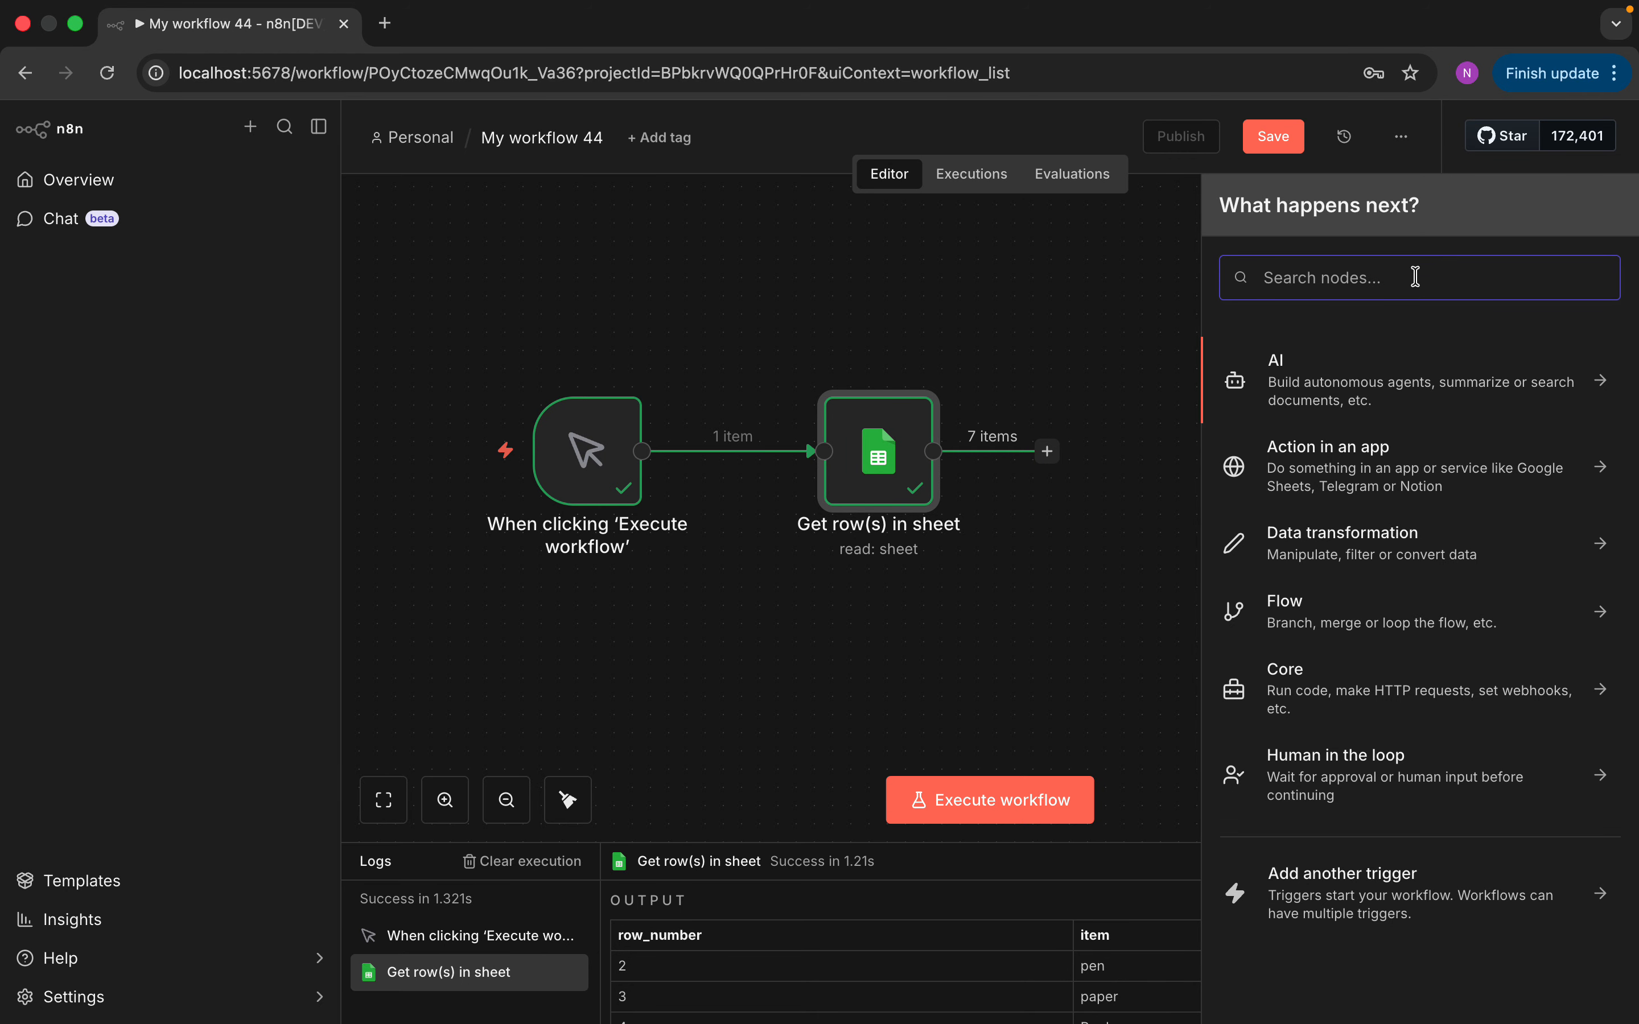
{"action": "type", "text": "filt"}
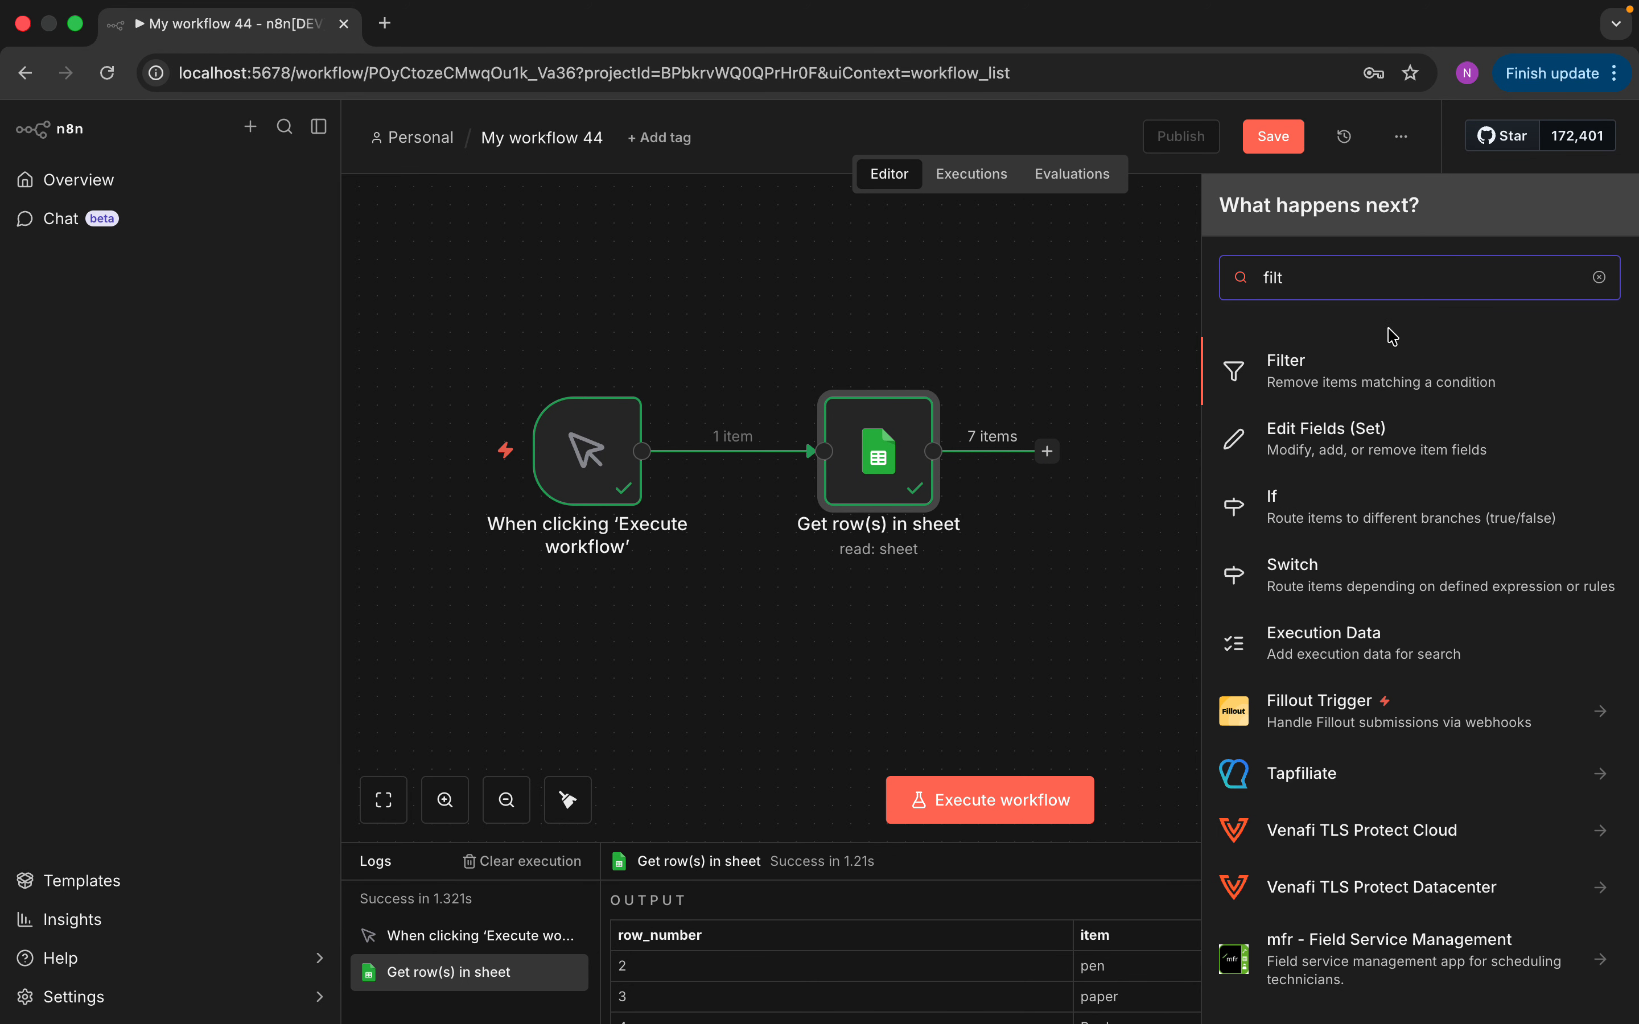
{"action": "left_click", "coordinate": [1361, 369]}
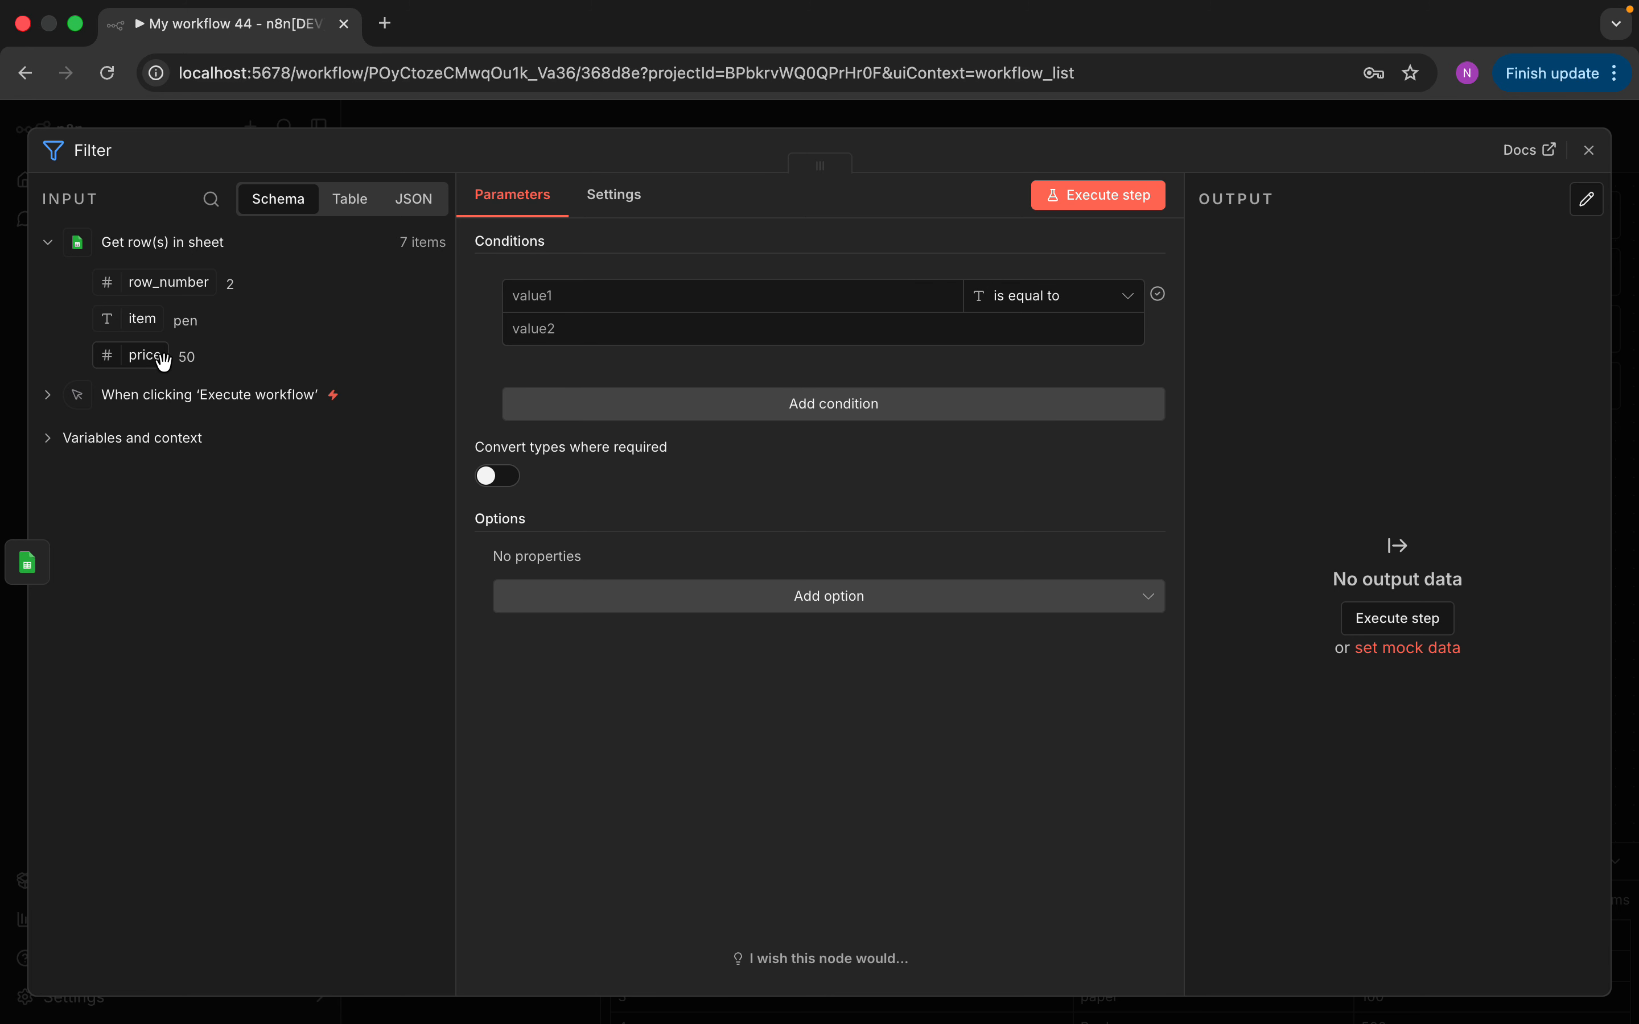
Build the Filter condition on the incoming price field with the Number operator "is greater than".
{"action": "left_click_drag", "start_coordinate": [146, 355], "coordinate": [613, 296]}
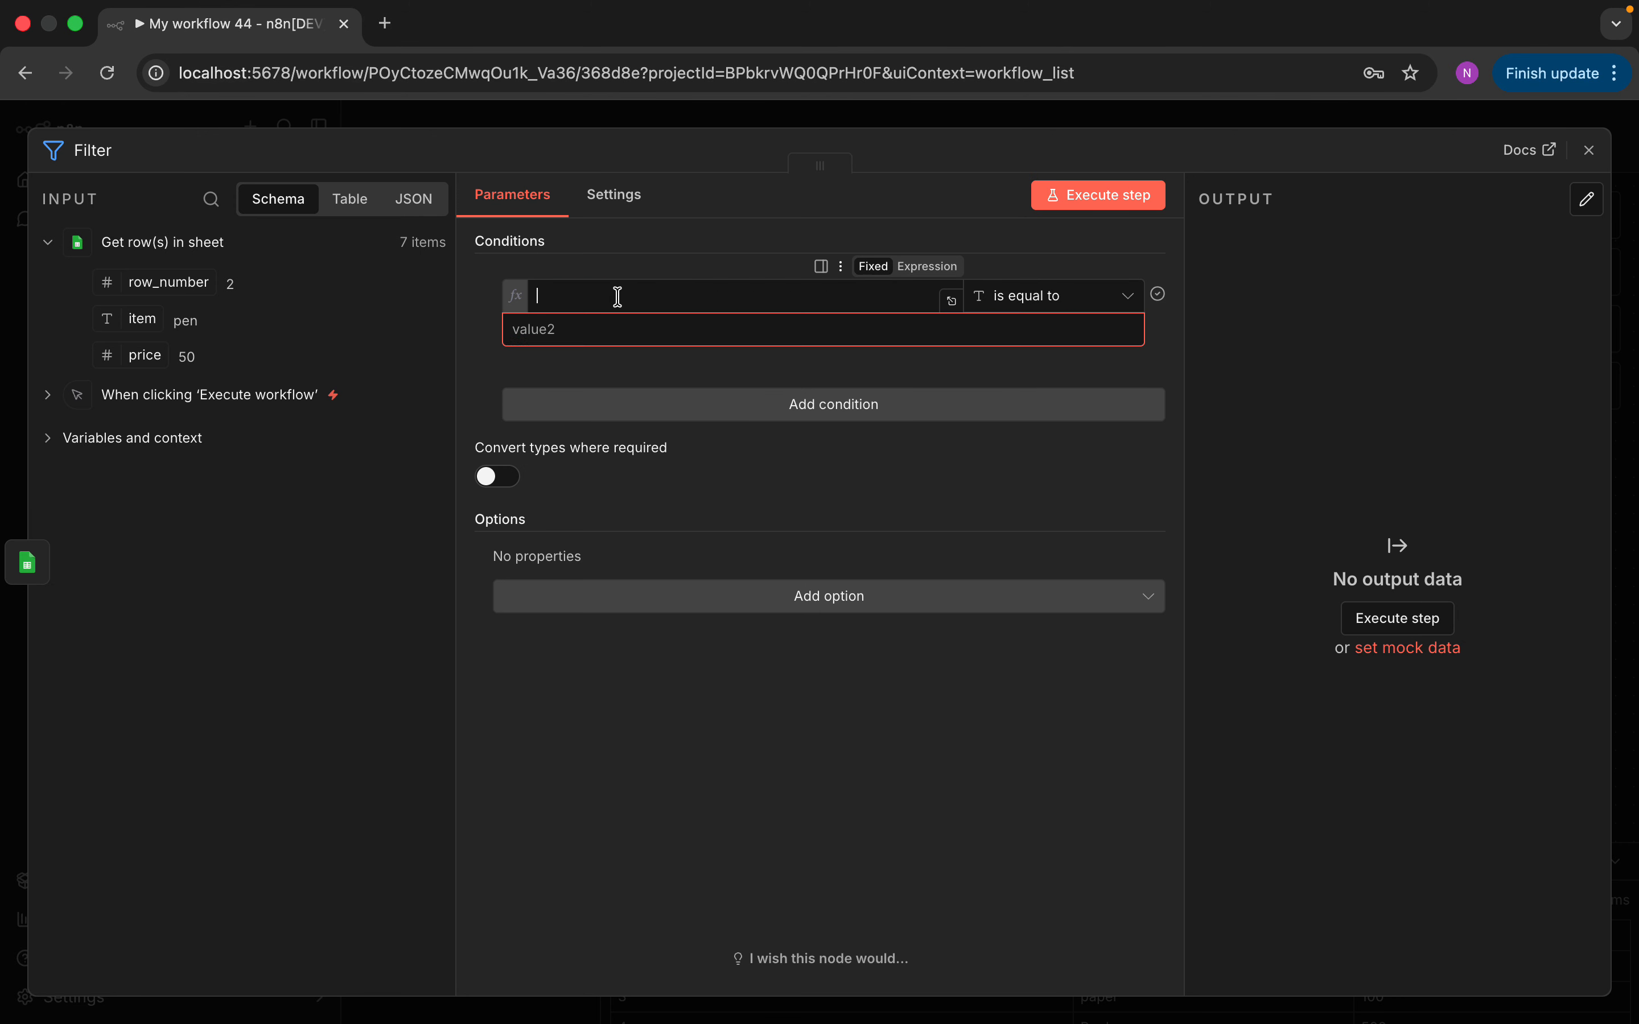
{"action": "left_click", "coordinate": [1087, 303]}
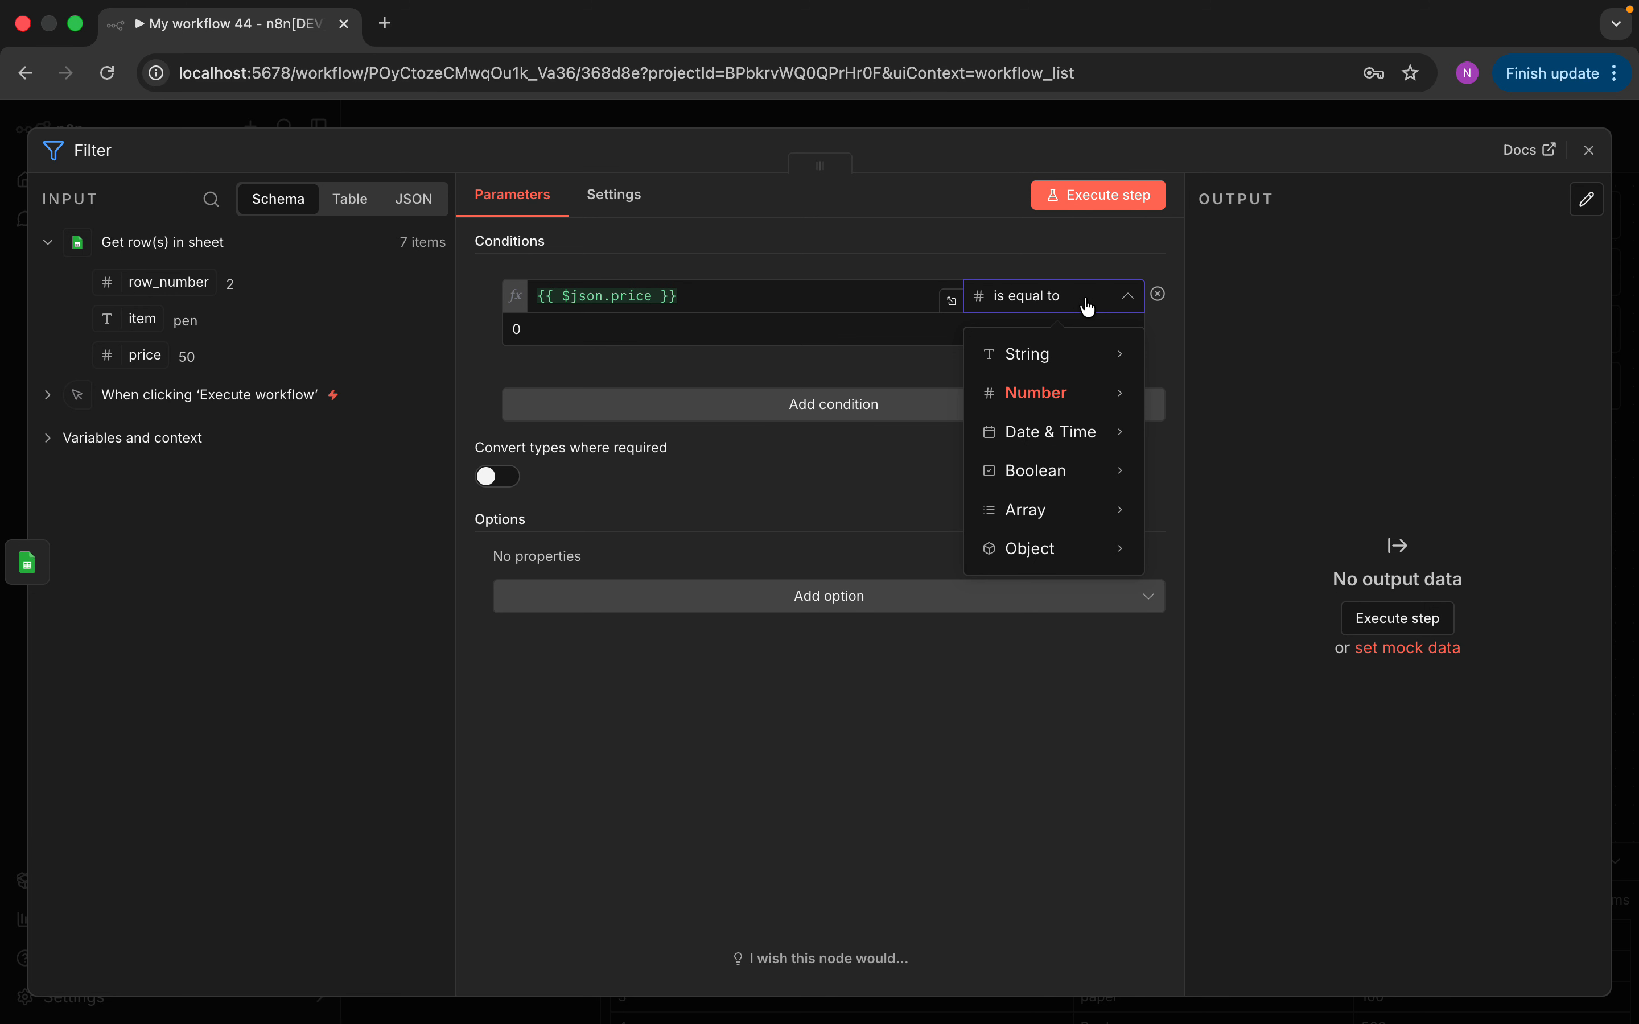
{"action": "mouse_move", "coordinate": [1093, 349]}
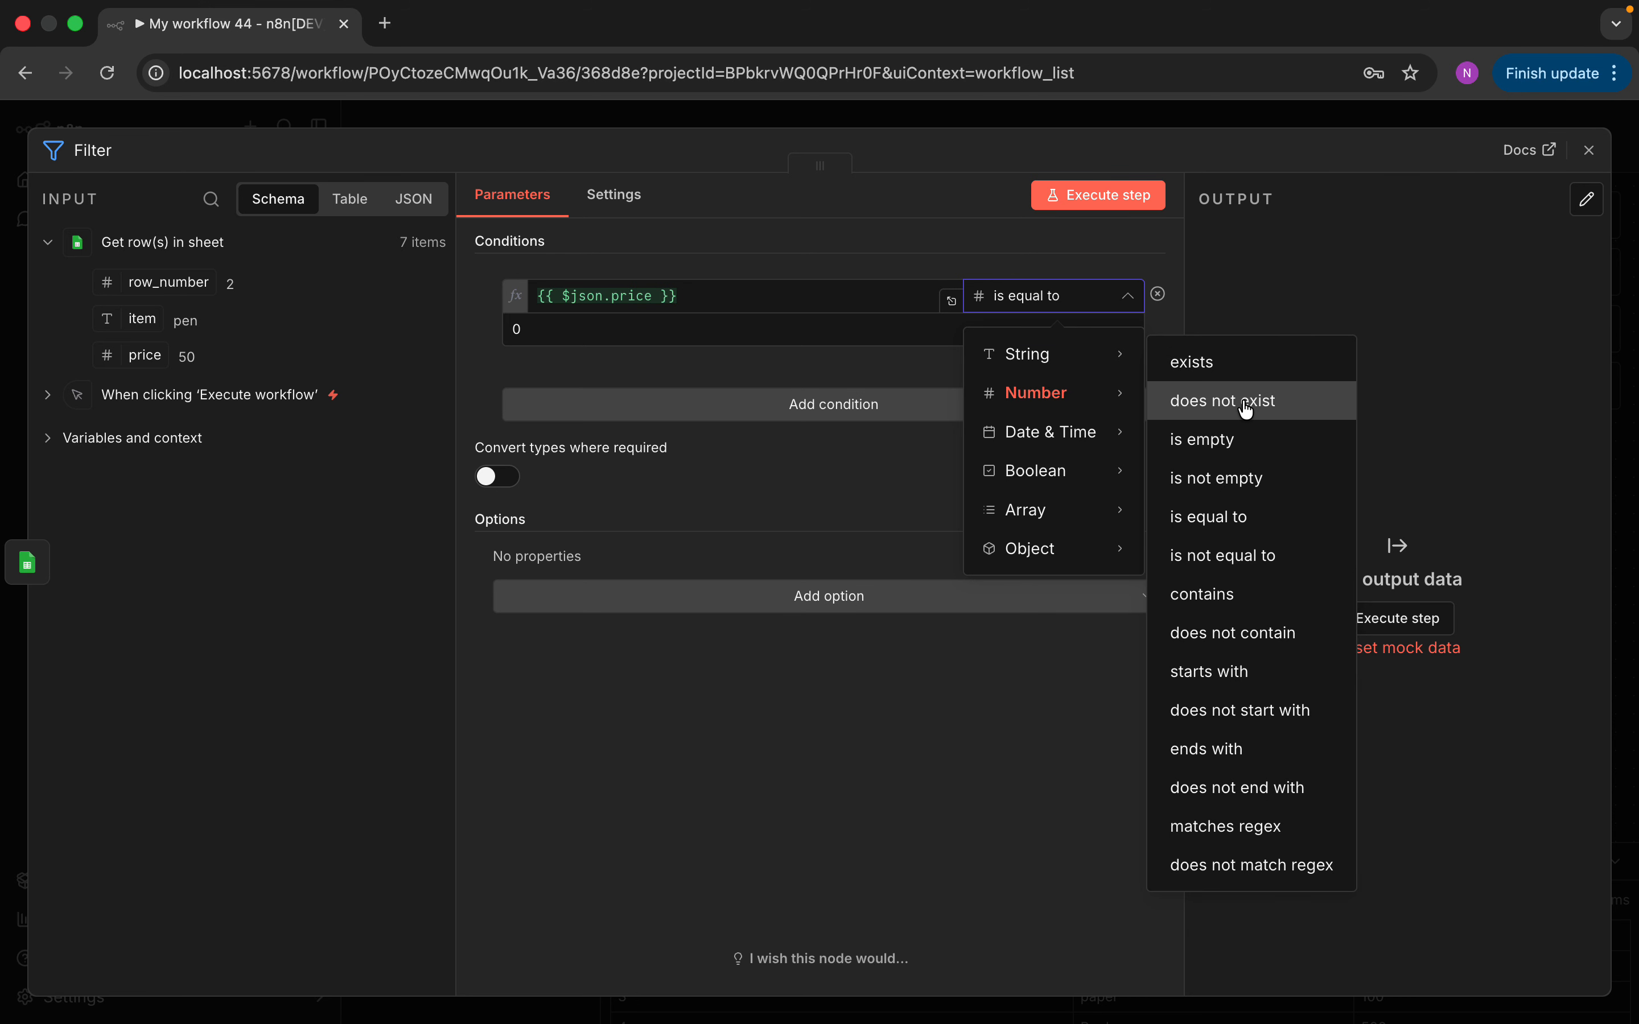
{"action": "mouse_move", "coordinate": [1123, 395]}
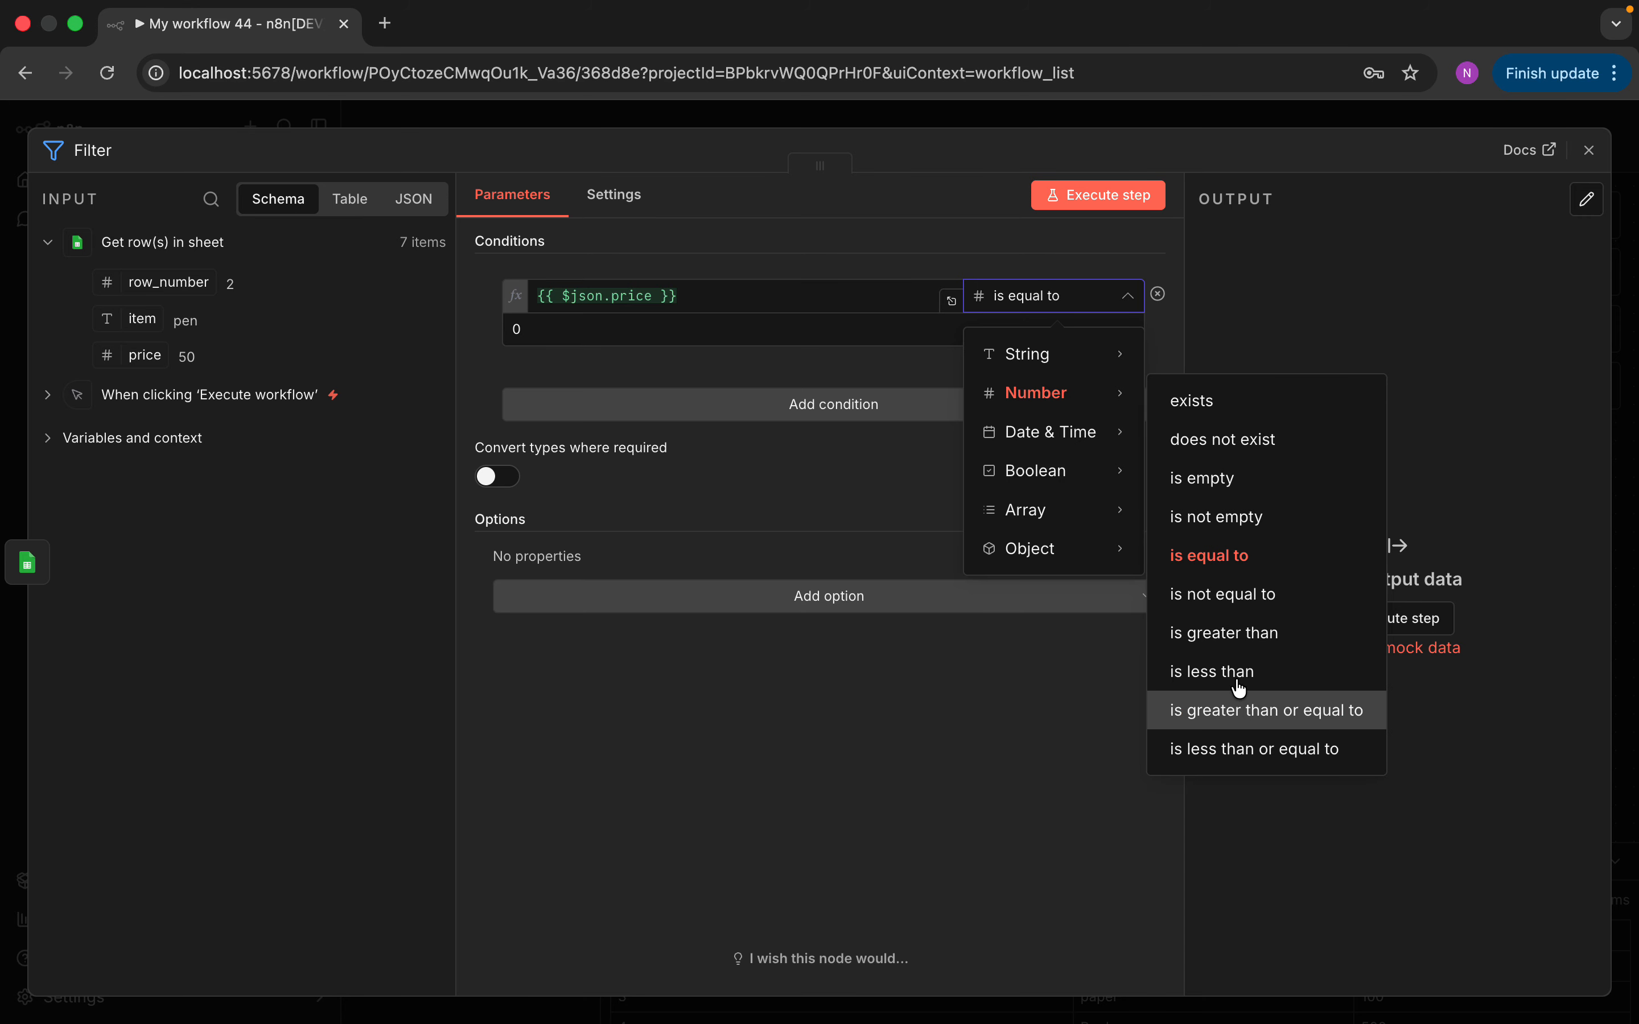
{"action": "mouse_move", "coordinate": [1114, 444]}
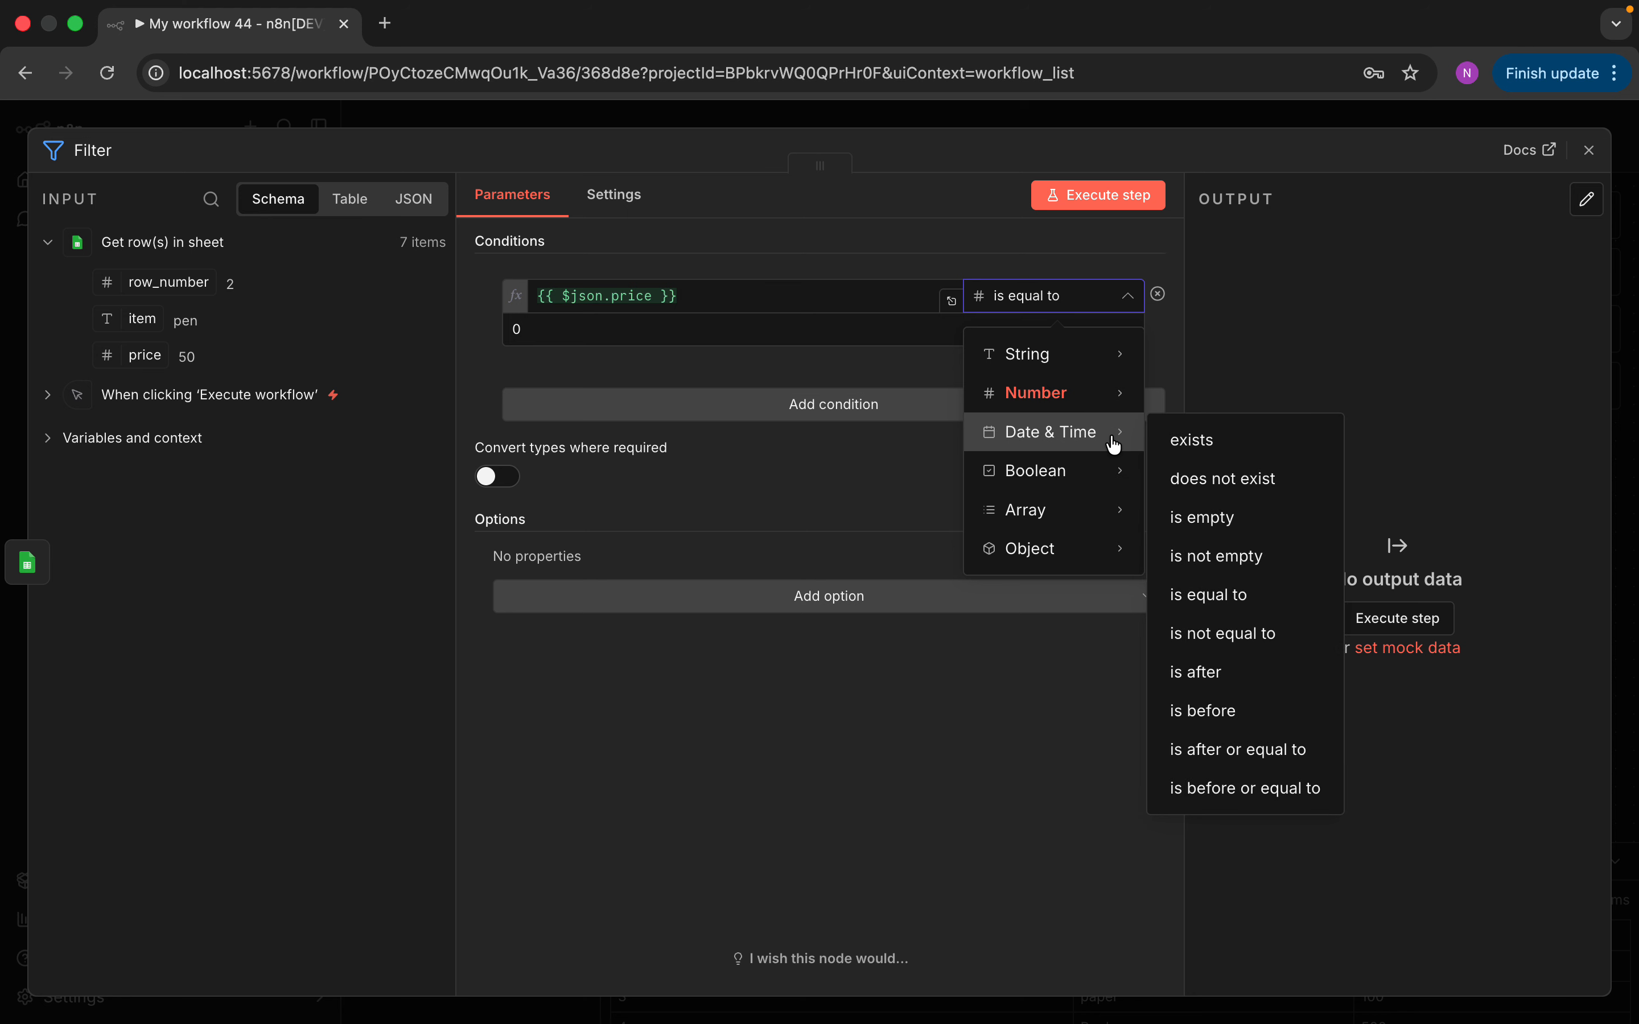
{"action": "mouse_move", "coordinate": [1113, 479]}
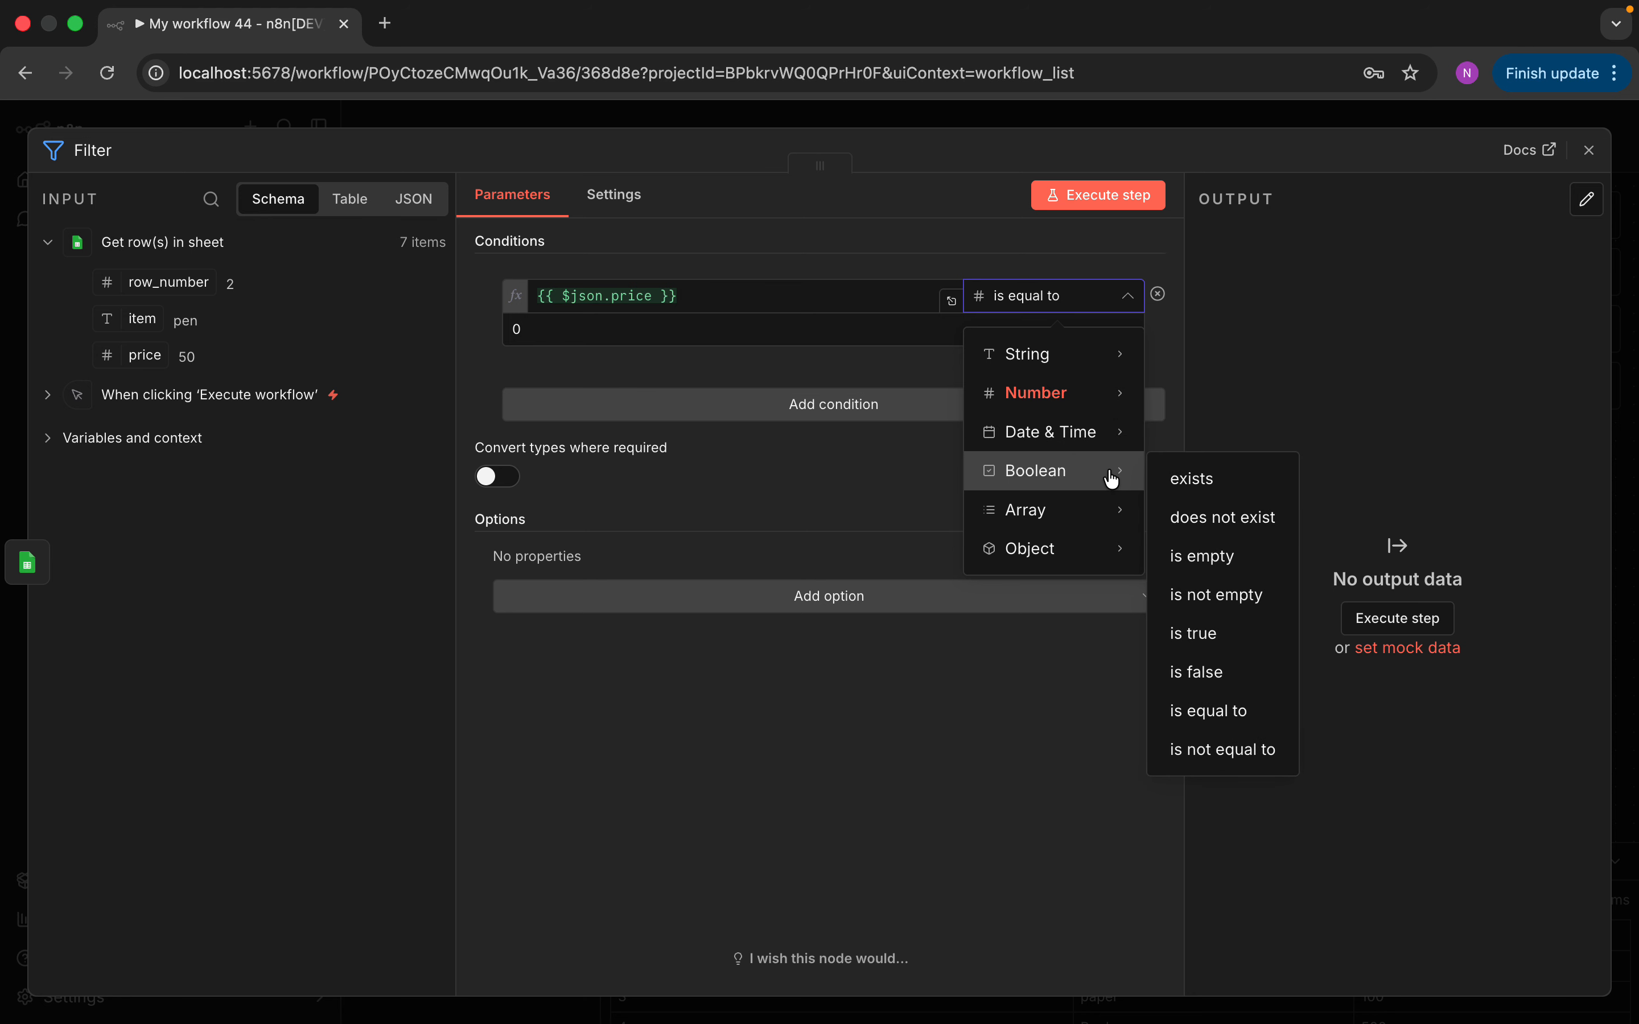
{"action": "mouse_move", "coordinate": [1107, 516]}
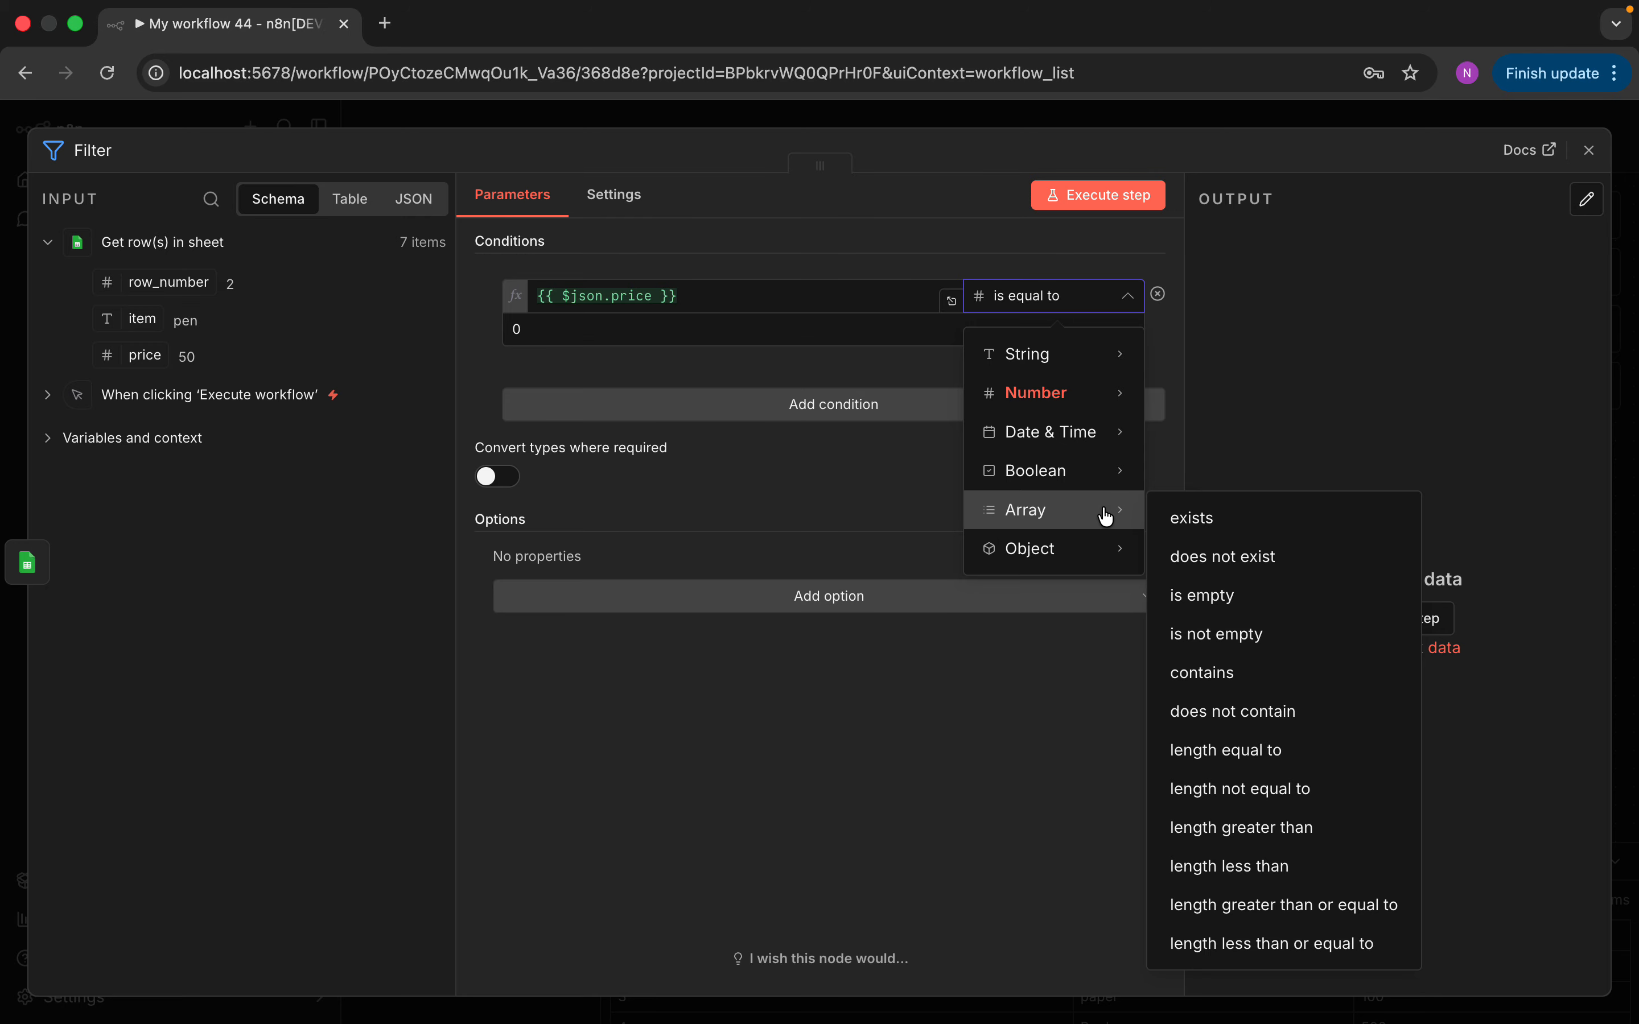
{"action": "mouse_move", "coordinate": [1108, 561]}
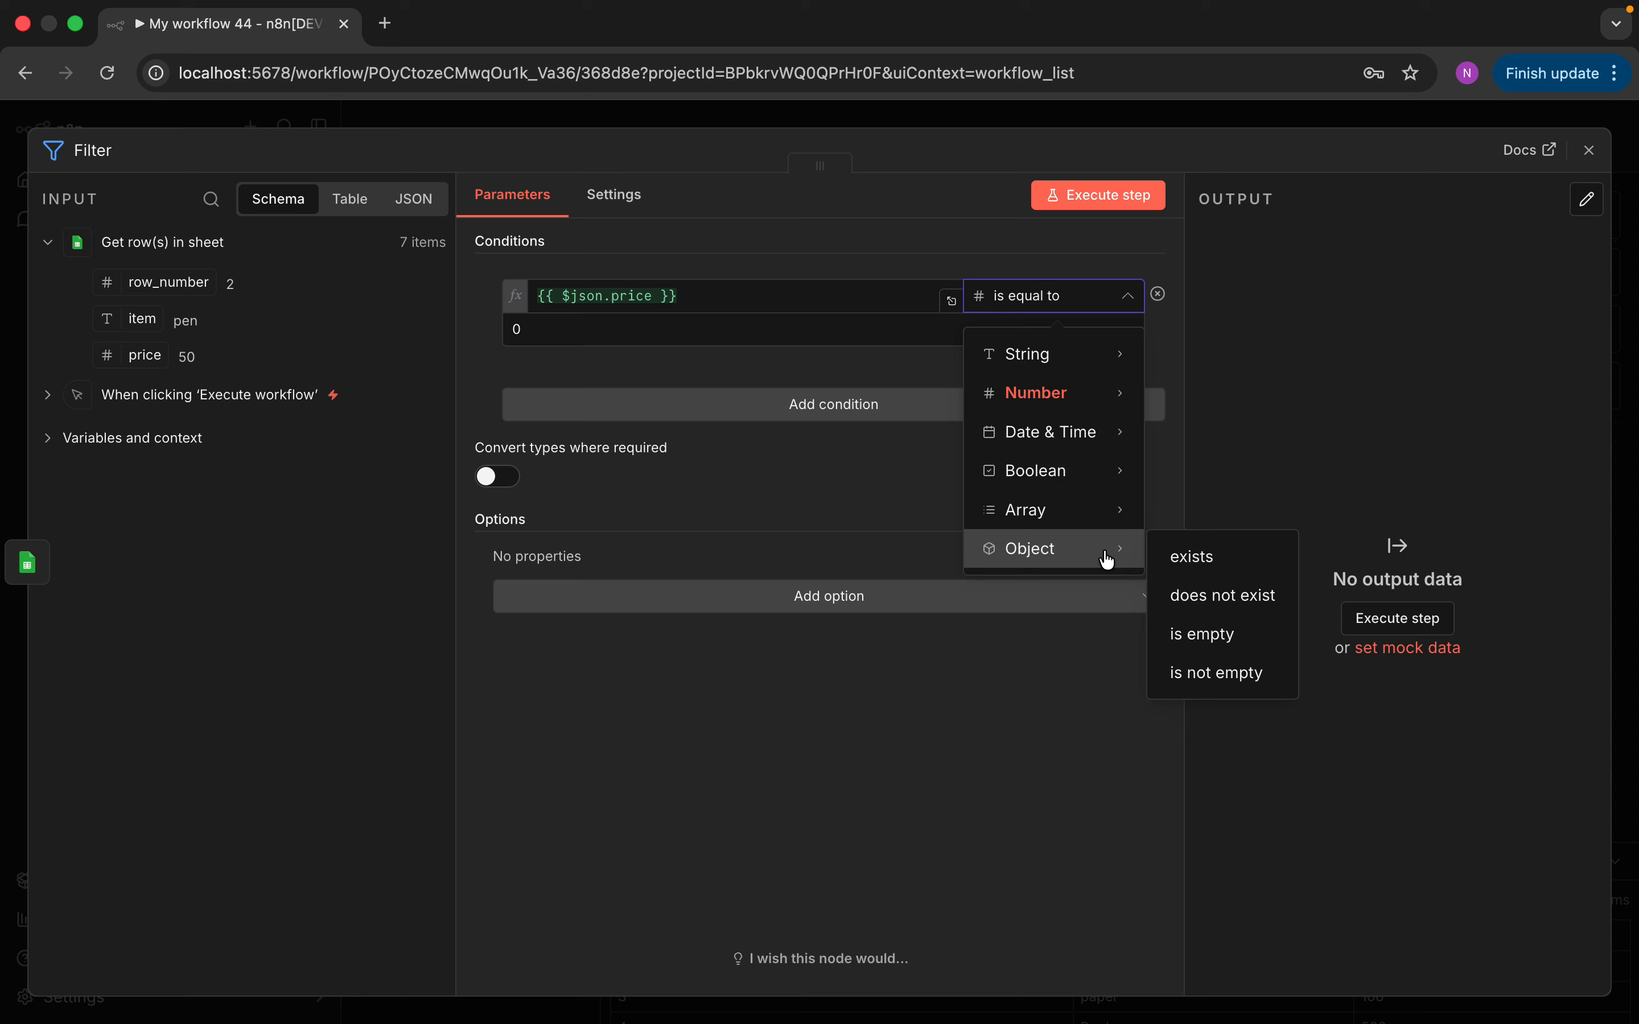
{"action": "mouse_move", "coordinate": [1080, 415]}
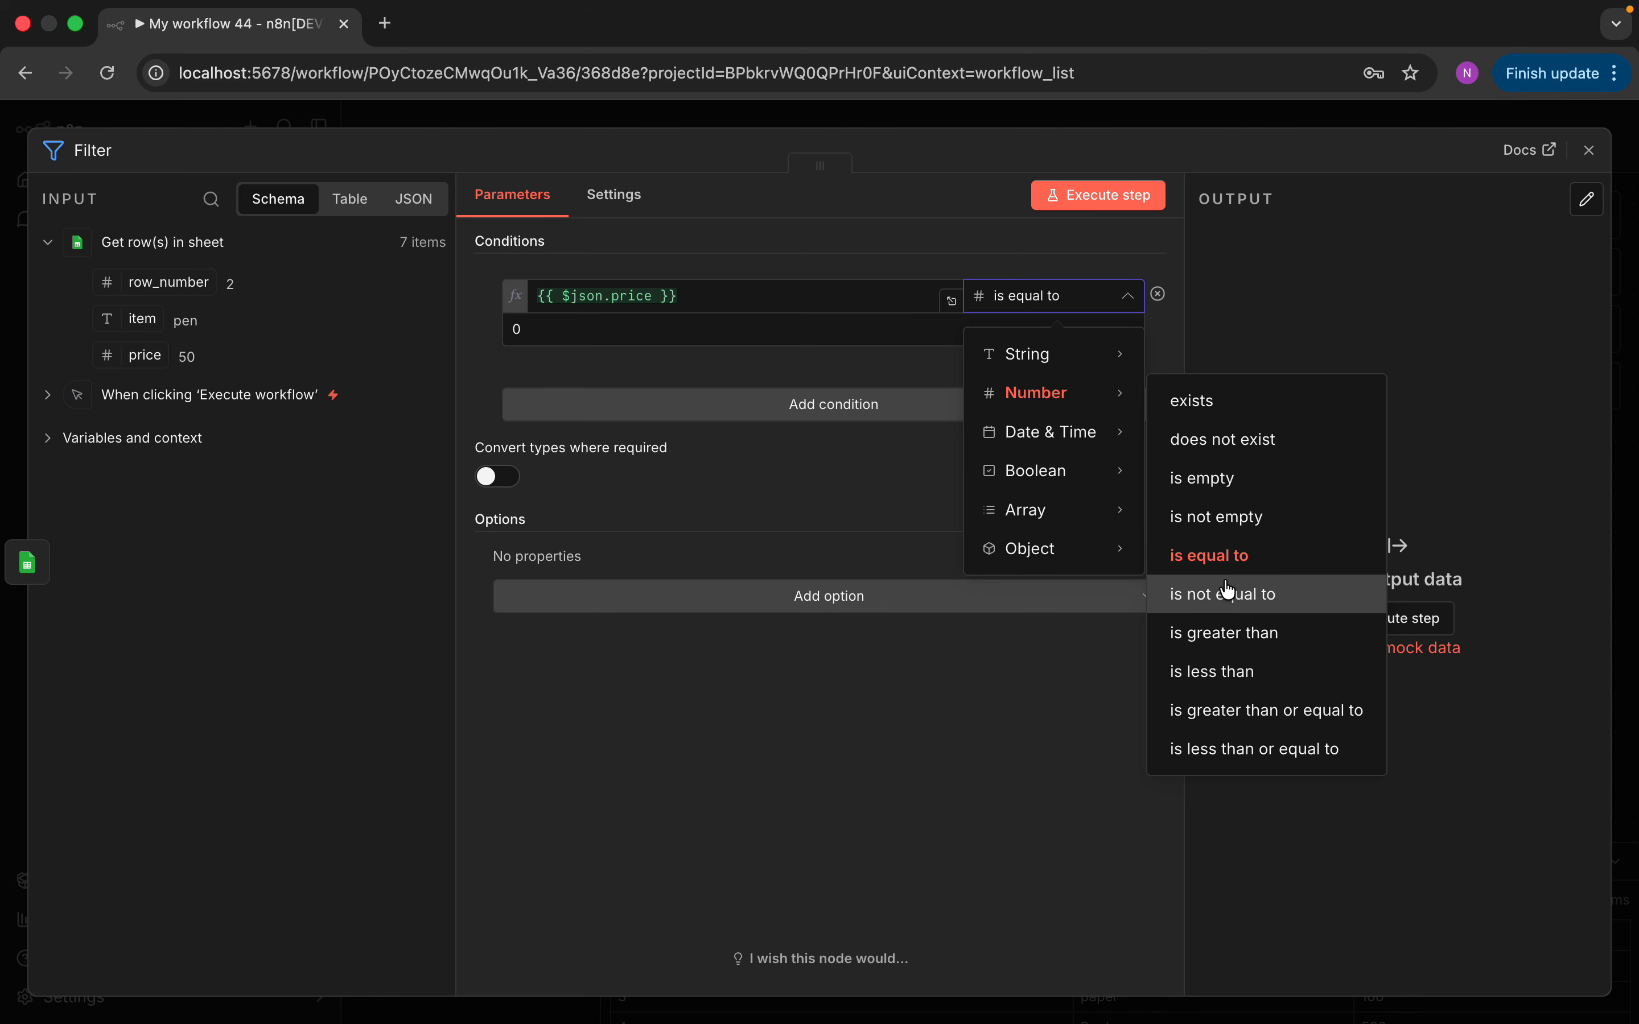
{"action": "left_click", "coordinate": [1232, 636]}
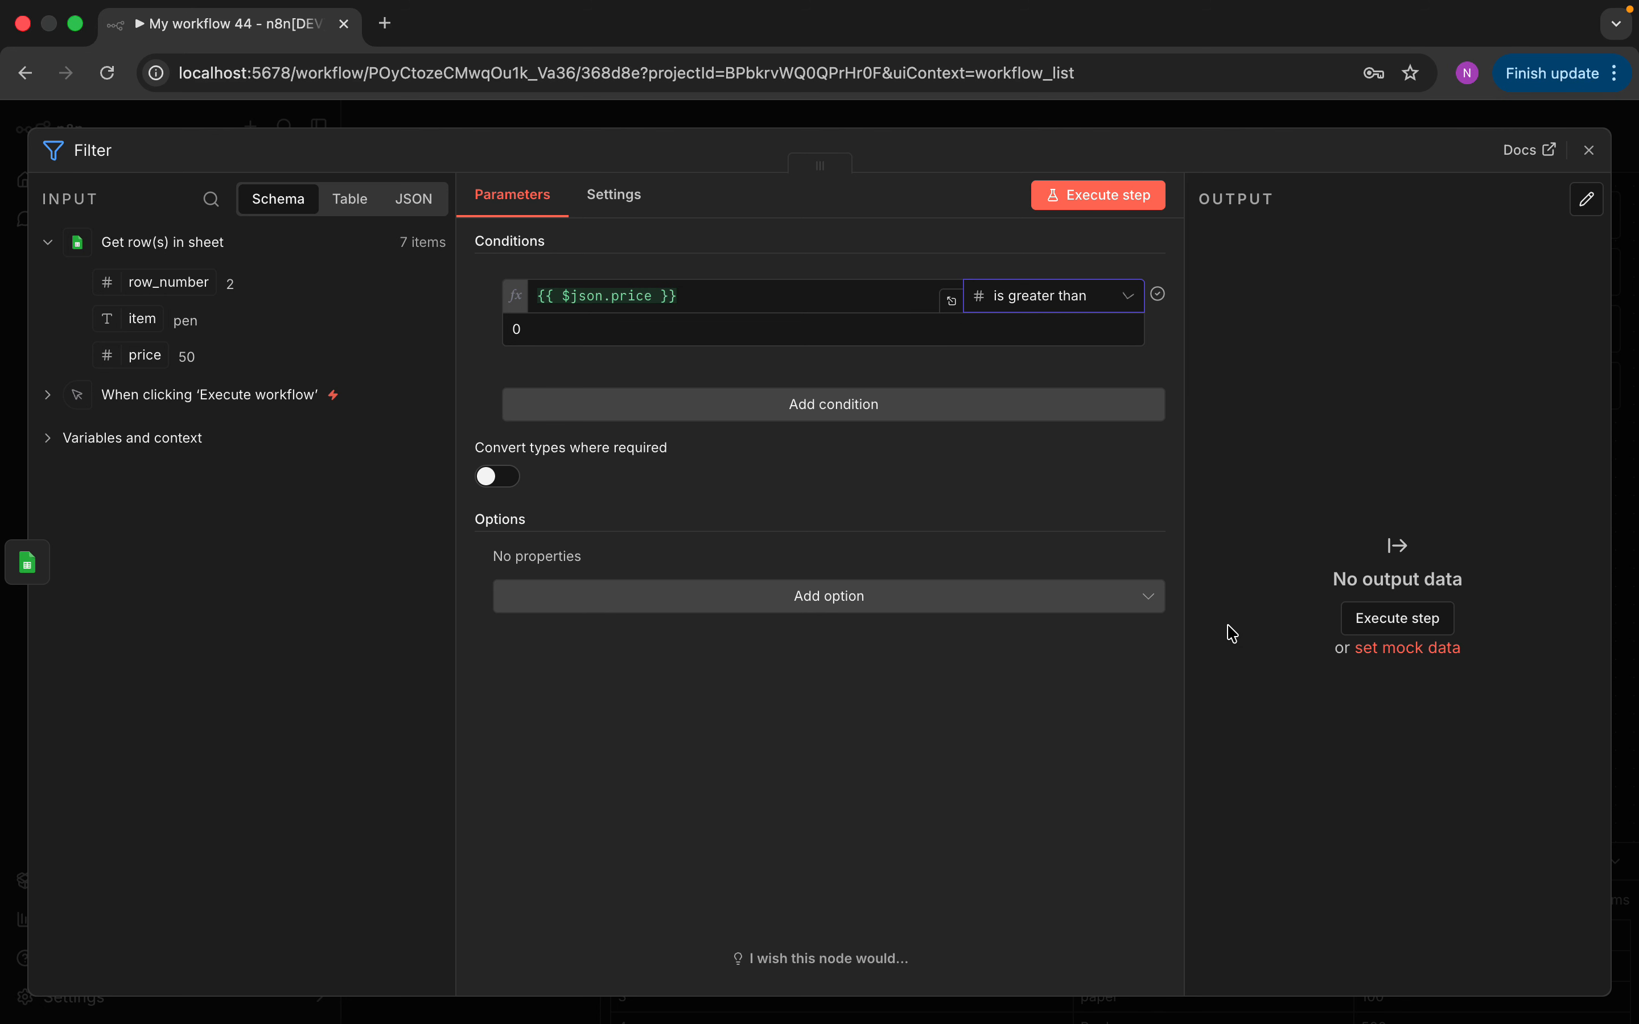
Set the Filter condition's comparison value to 10 and execute the Filter step.
{"action": "double_click", "coordinate": [763, 334]}
{"action": "type", "text": "10"}
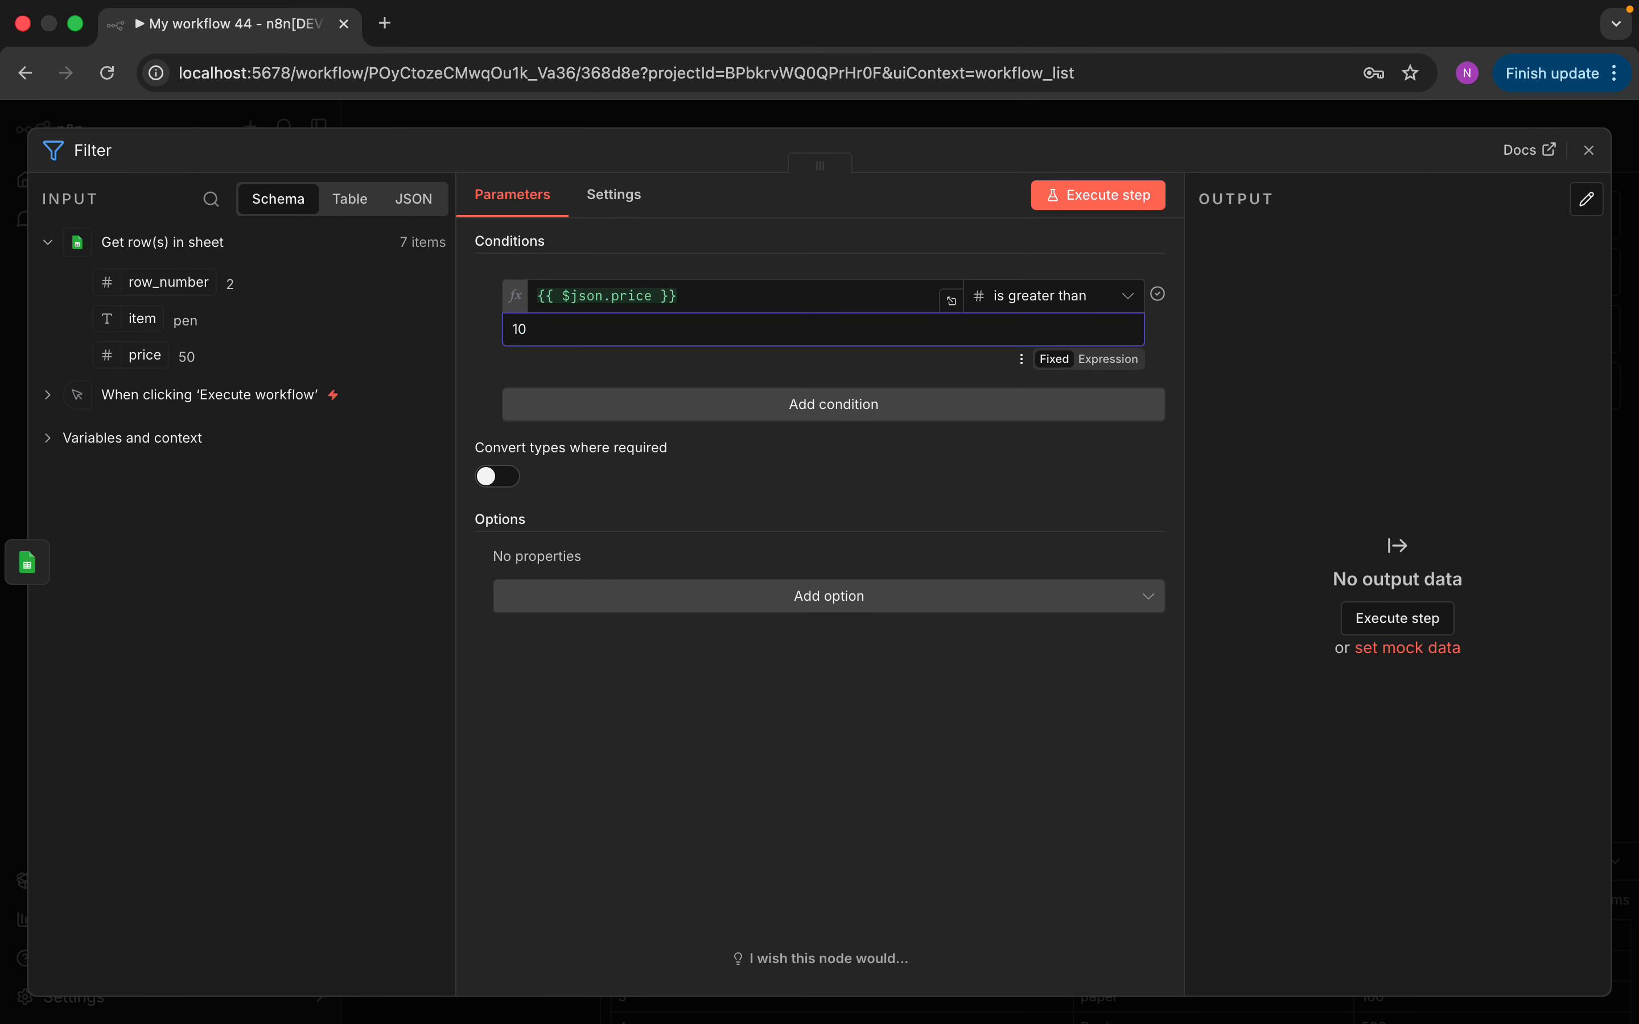
{"action": "left_click", "coordinate": [1057, 202]}
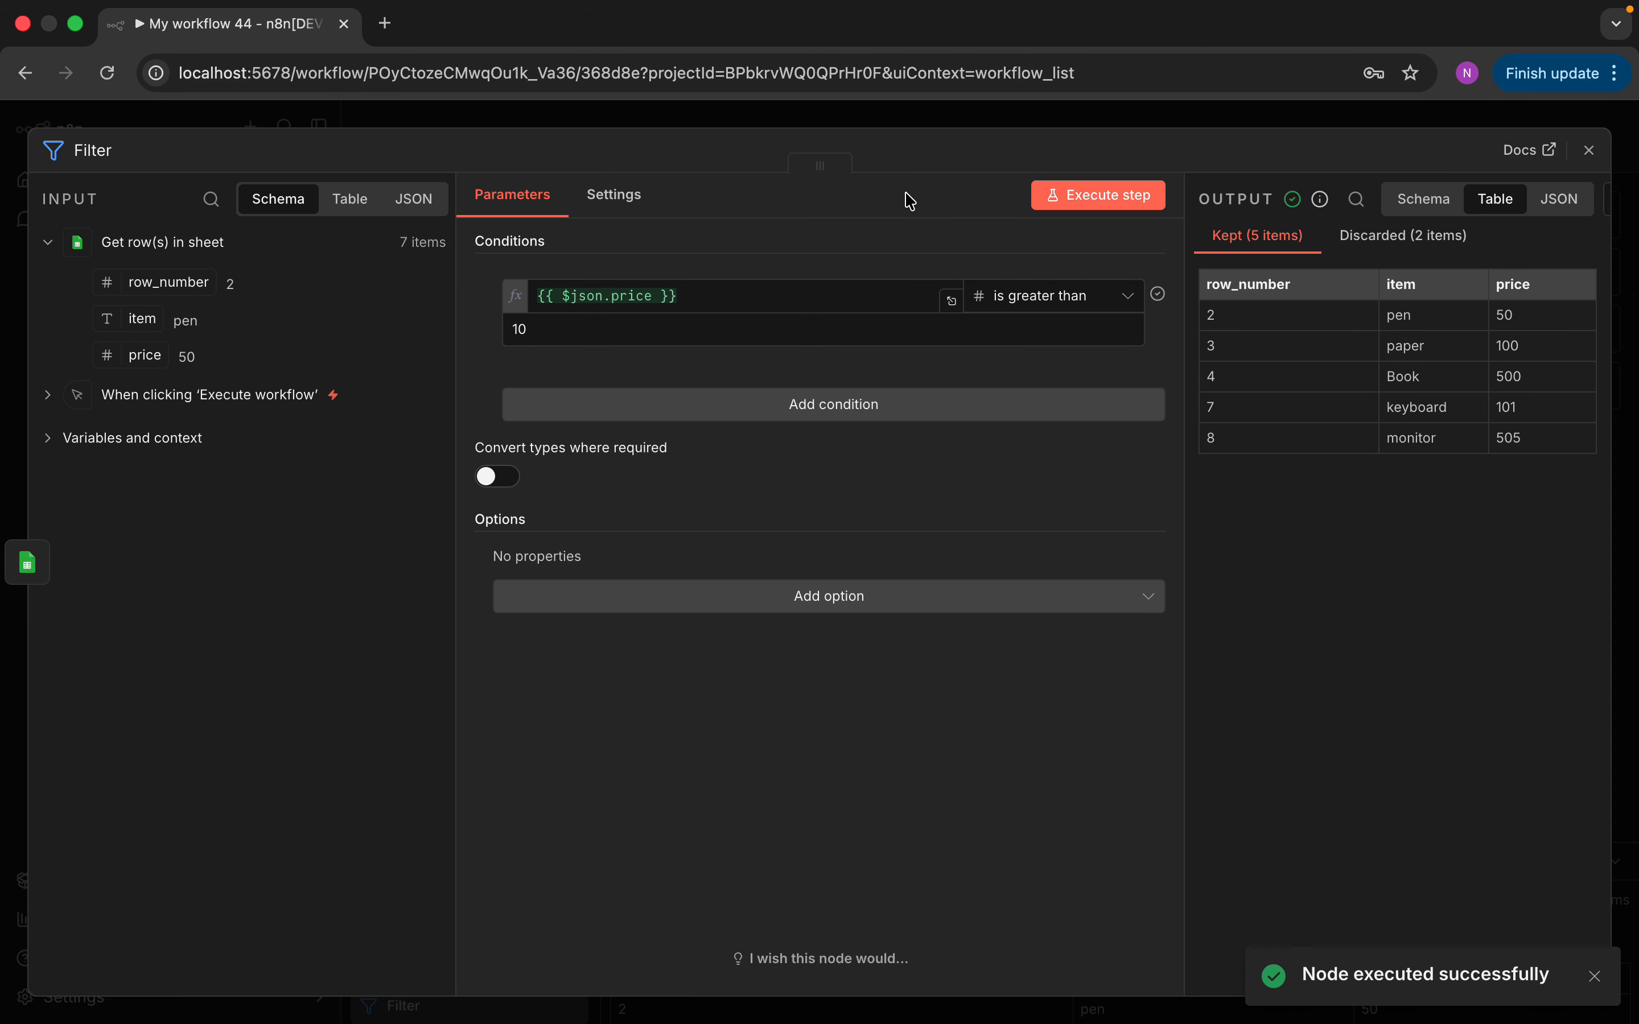
{"action": "left_click", "coordinate": [1591, 156]}
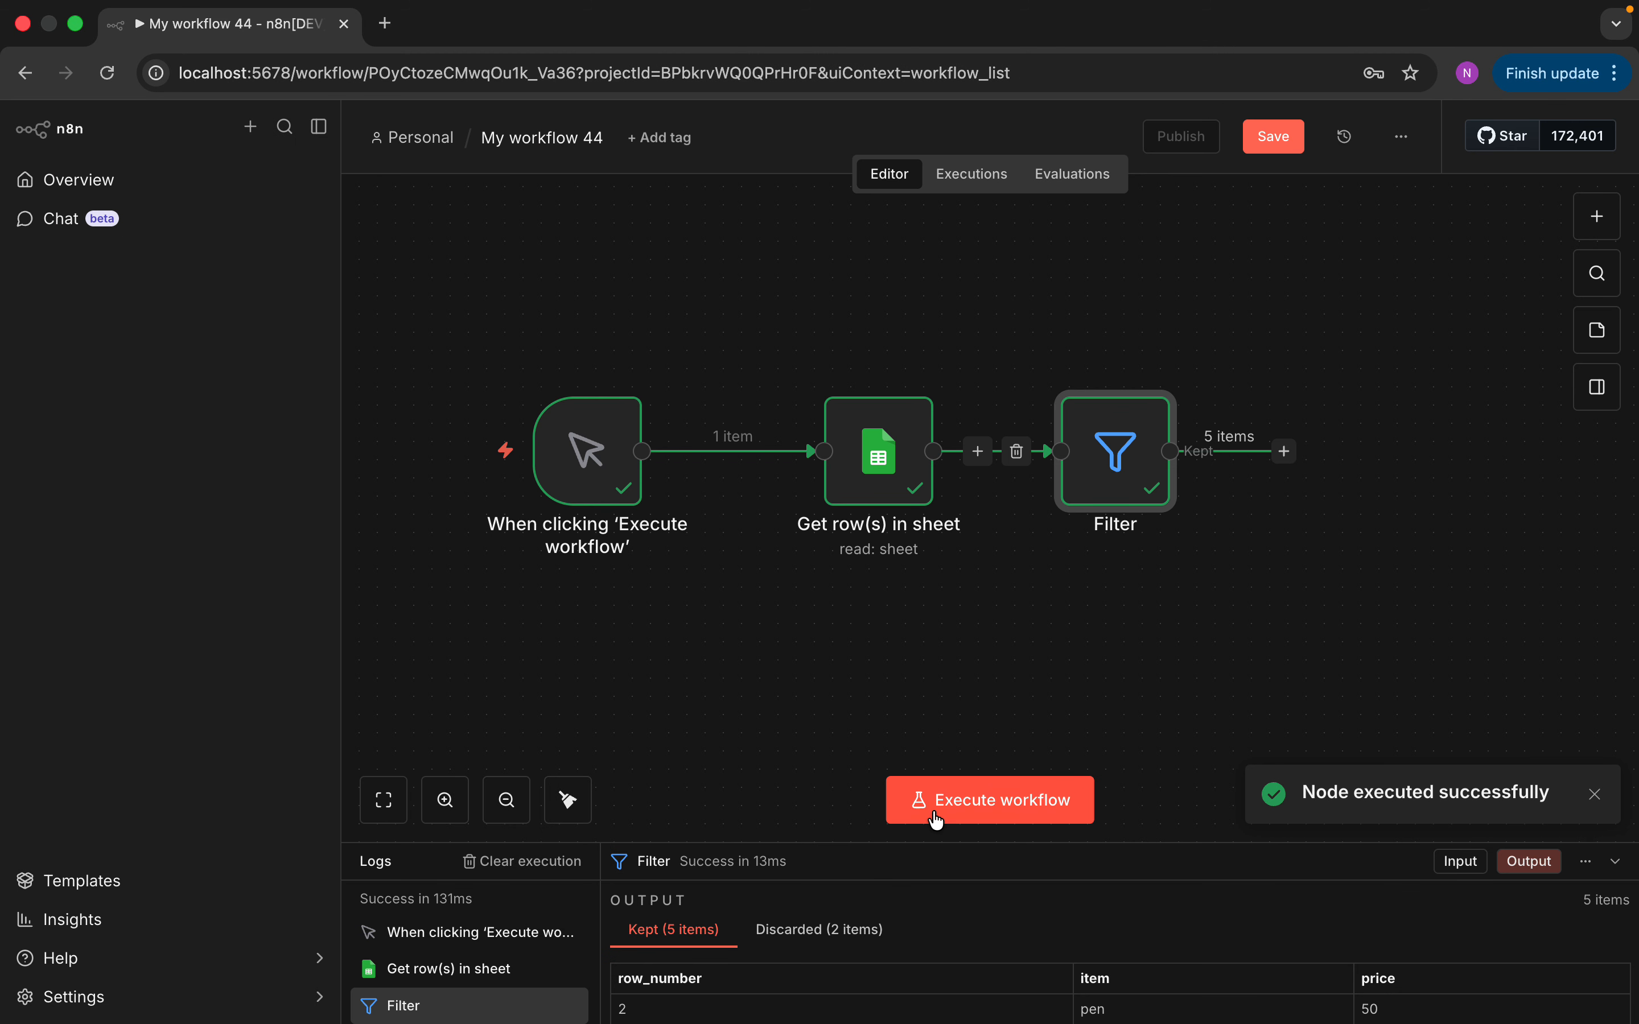
Execute the complete workflow to check the Filter node's output, and save the workflow.
{"action": "left_click", "coordinate": [988, 812]}
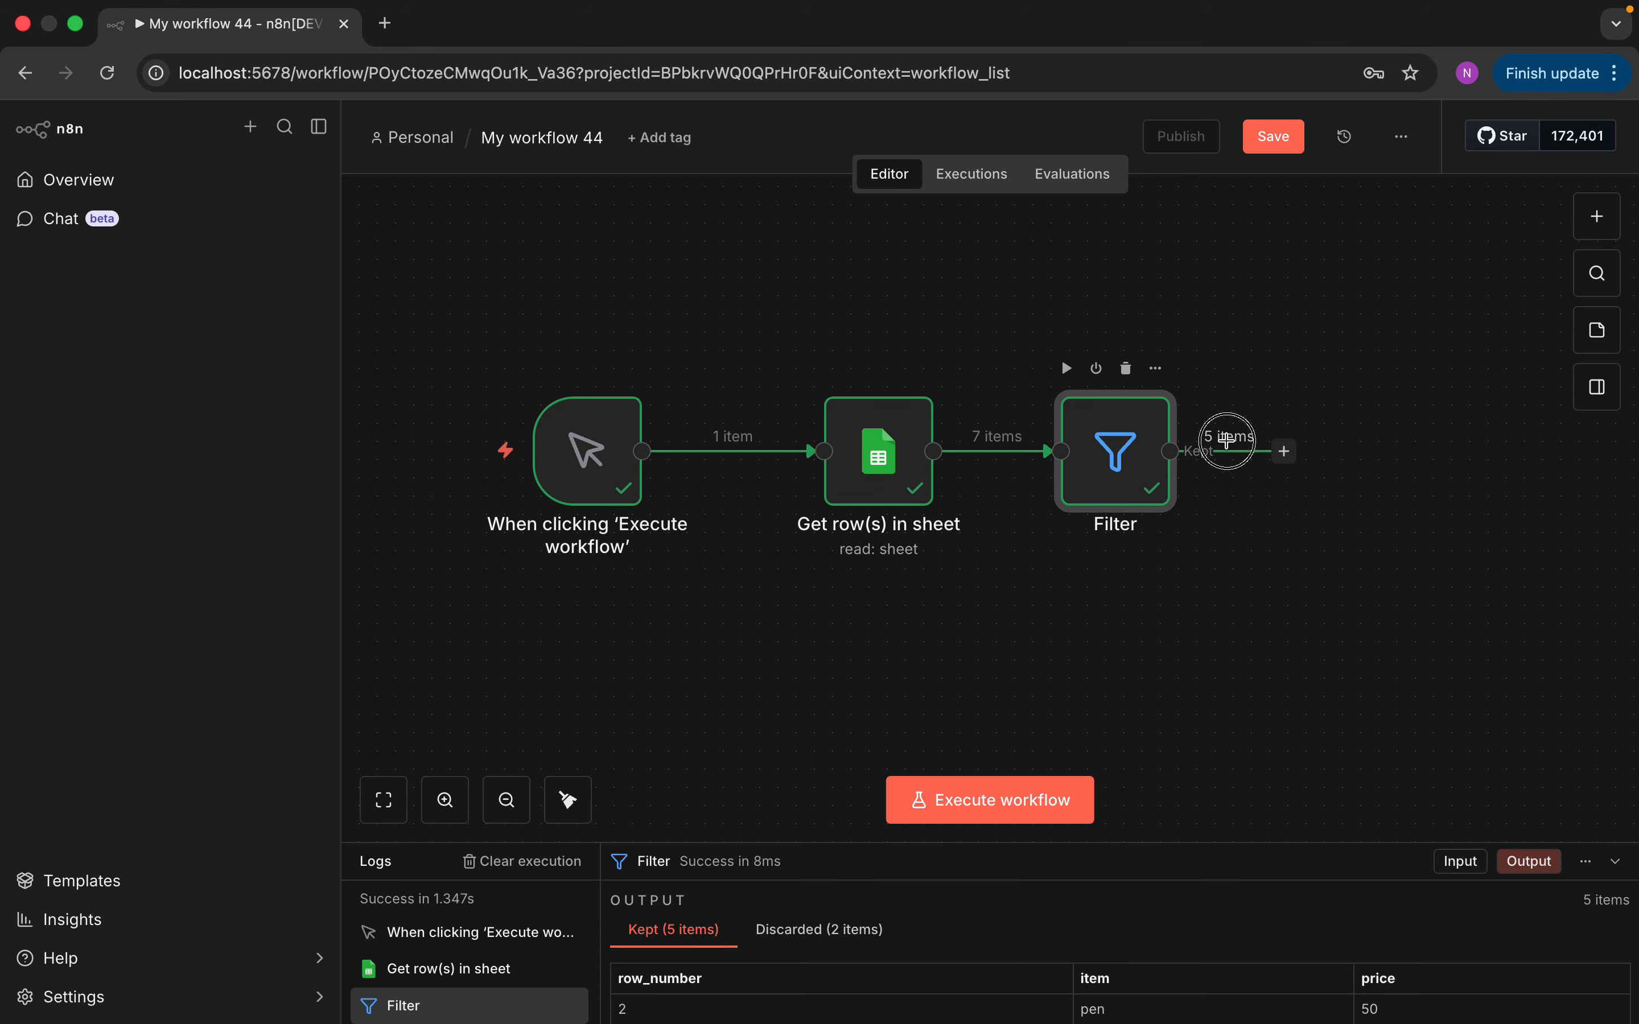
{"action": "left_click", "coordinate": [1225, 444]}
{"action": "left_click", "coordinate": [1112, 359]}
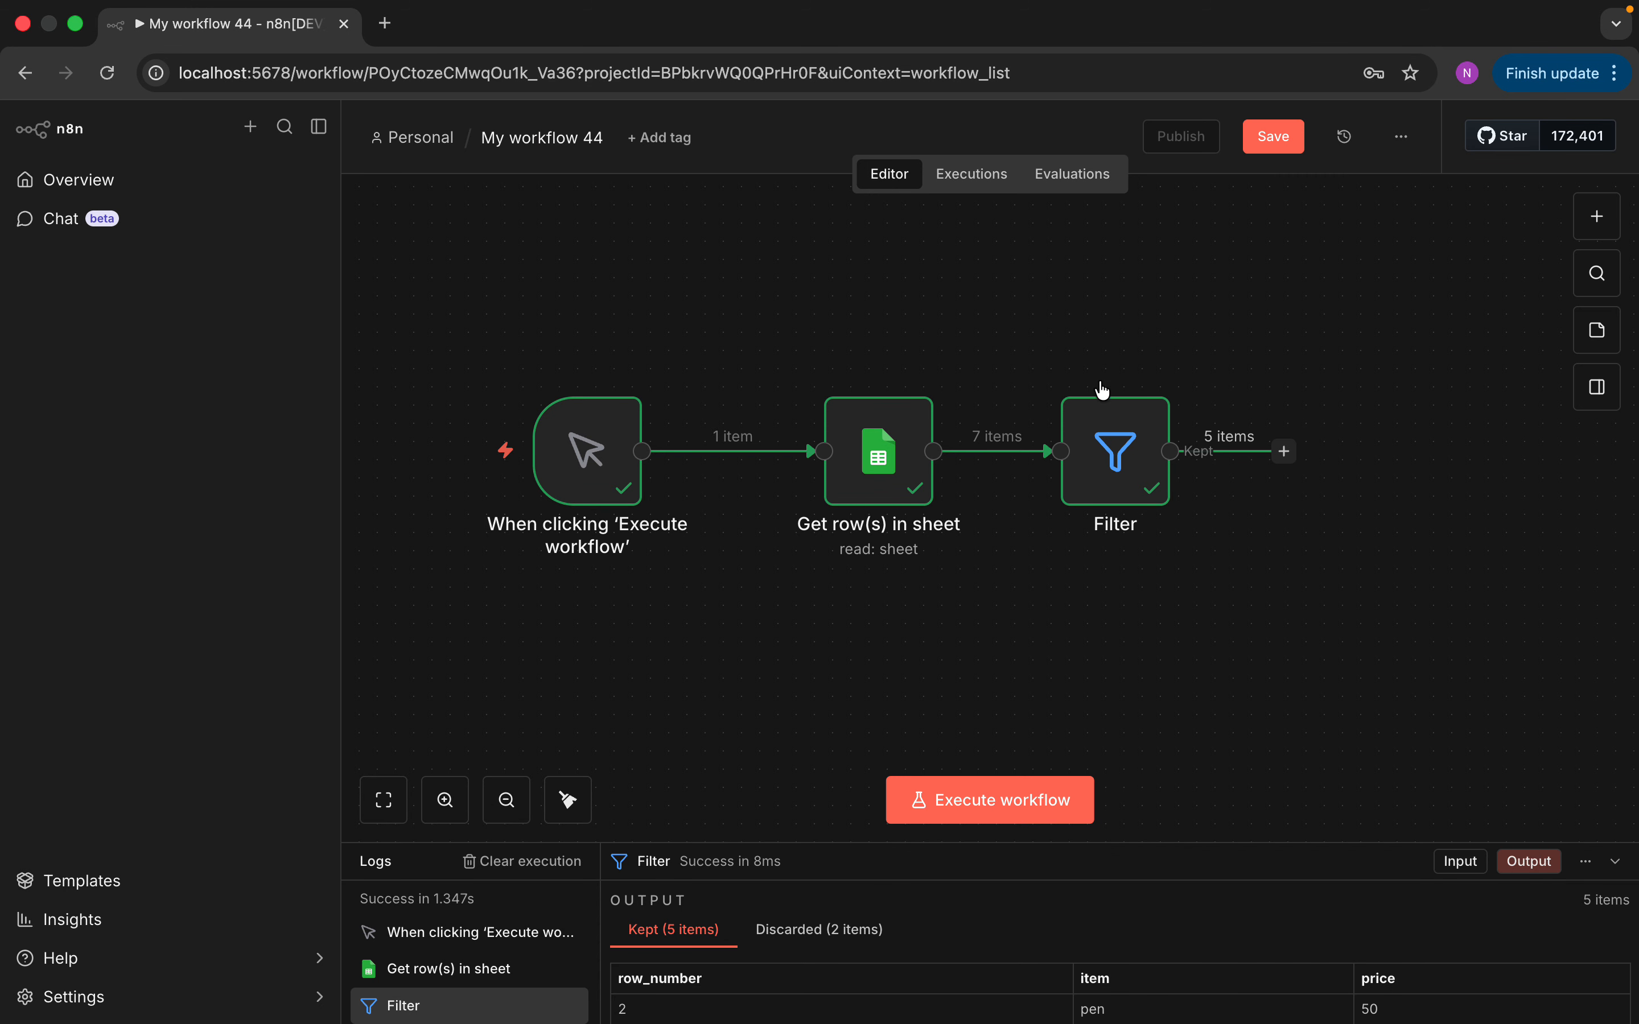
{"action": "double_click", "coordinate": [1100, 435]}
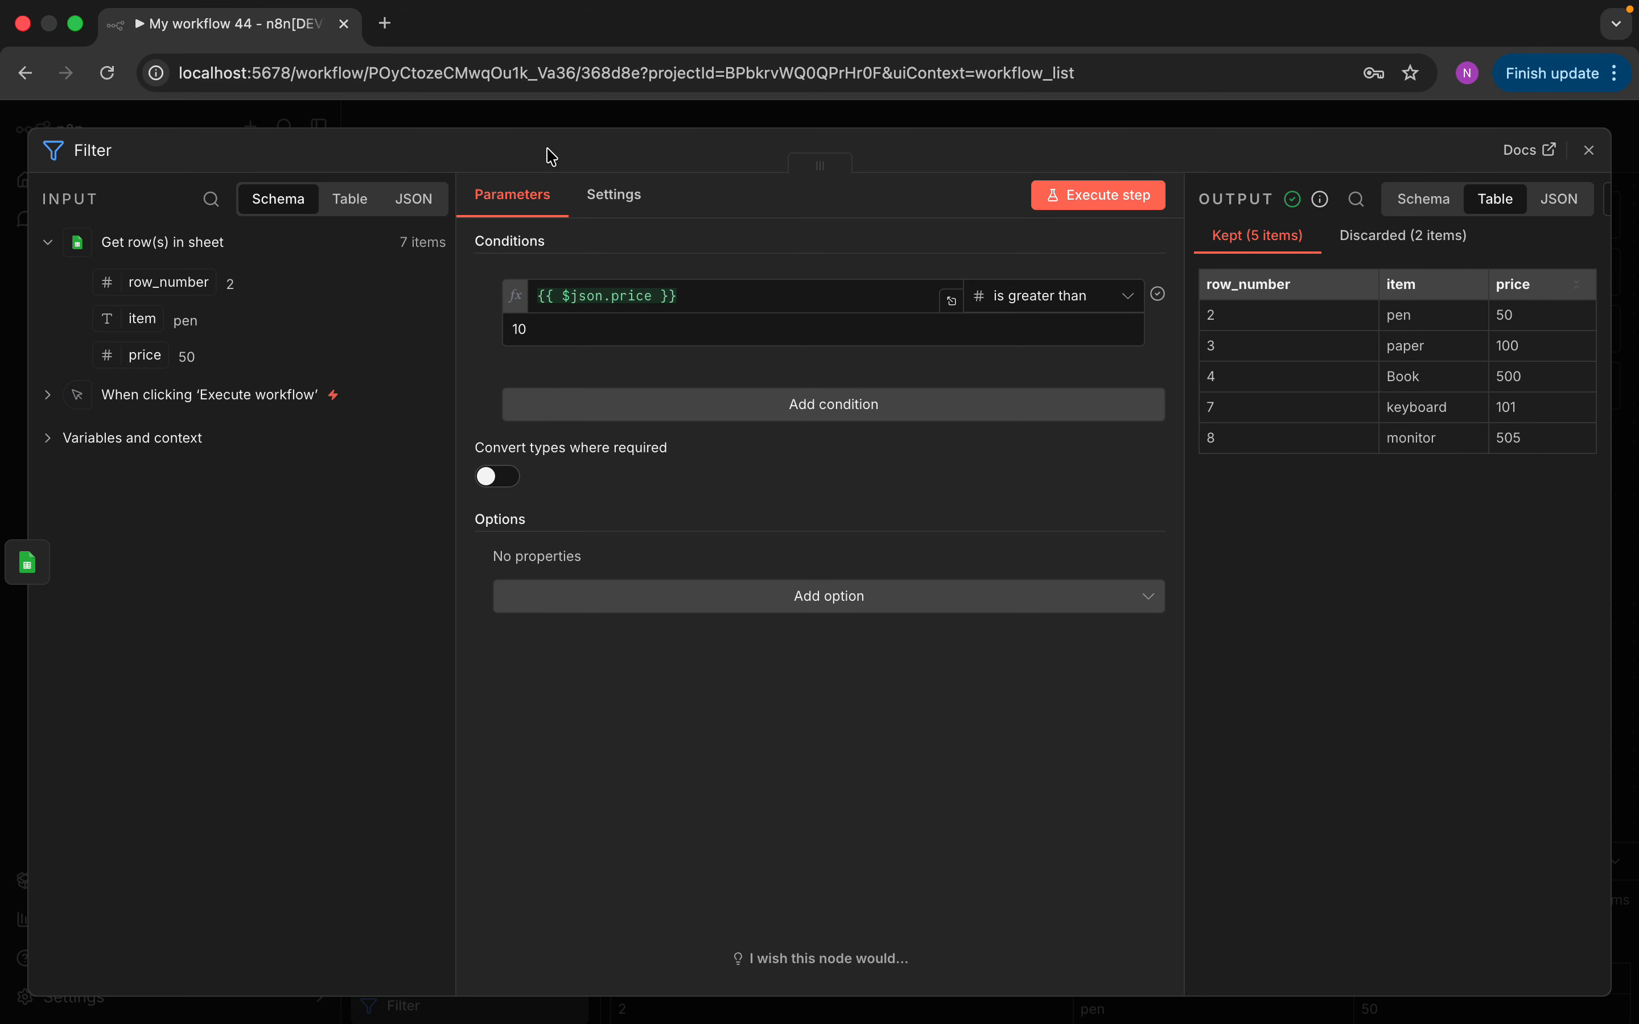
{"action": "left_click", "coordinate": [1589, 152]}
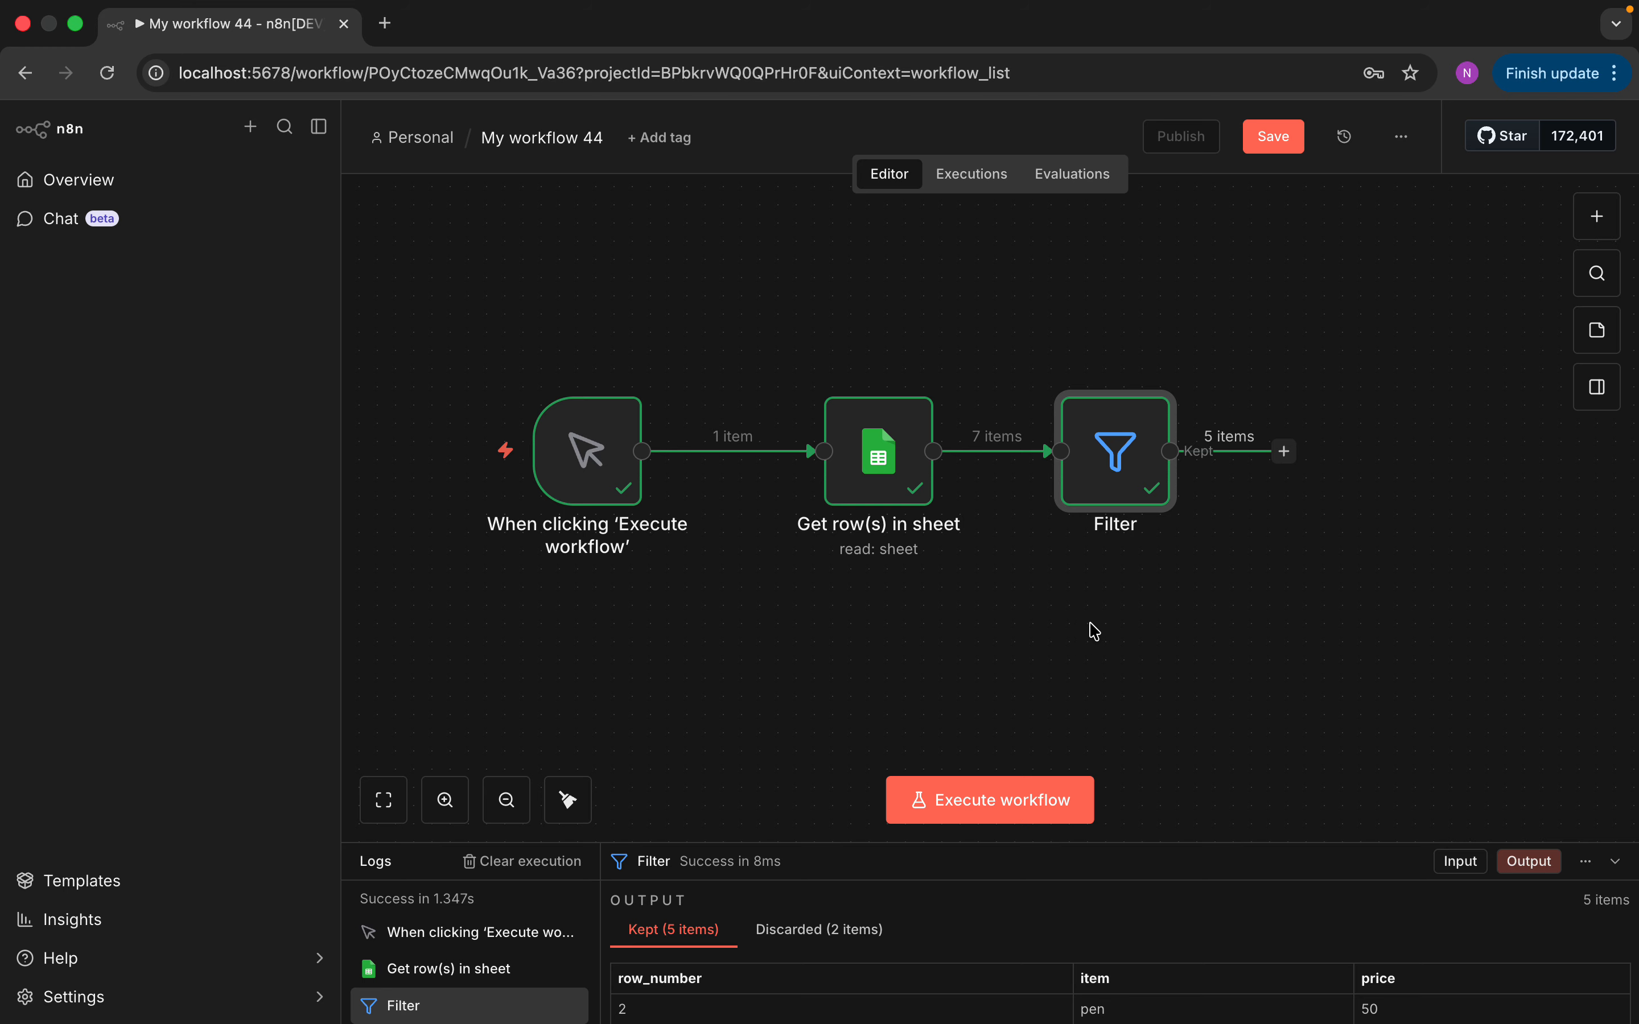
{"action": "left_click", "coordinate": [1277, 139]}
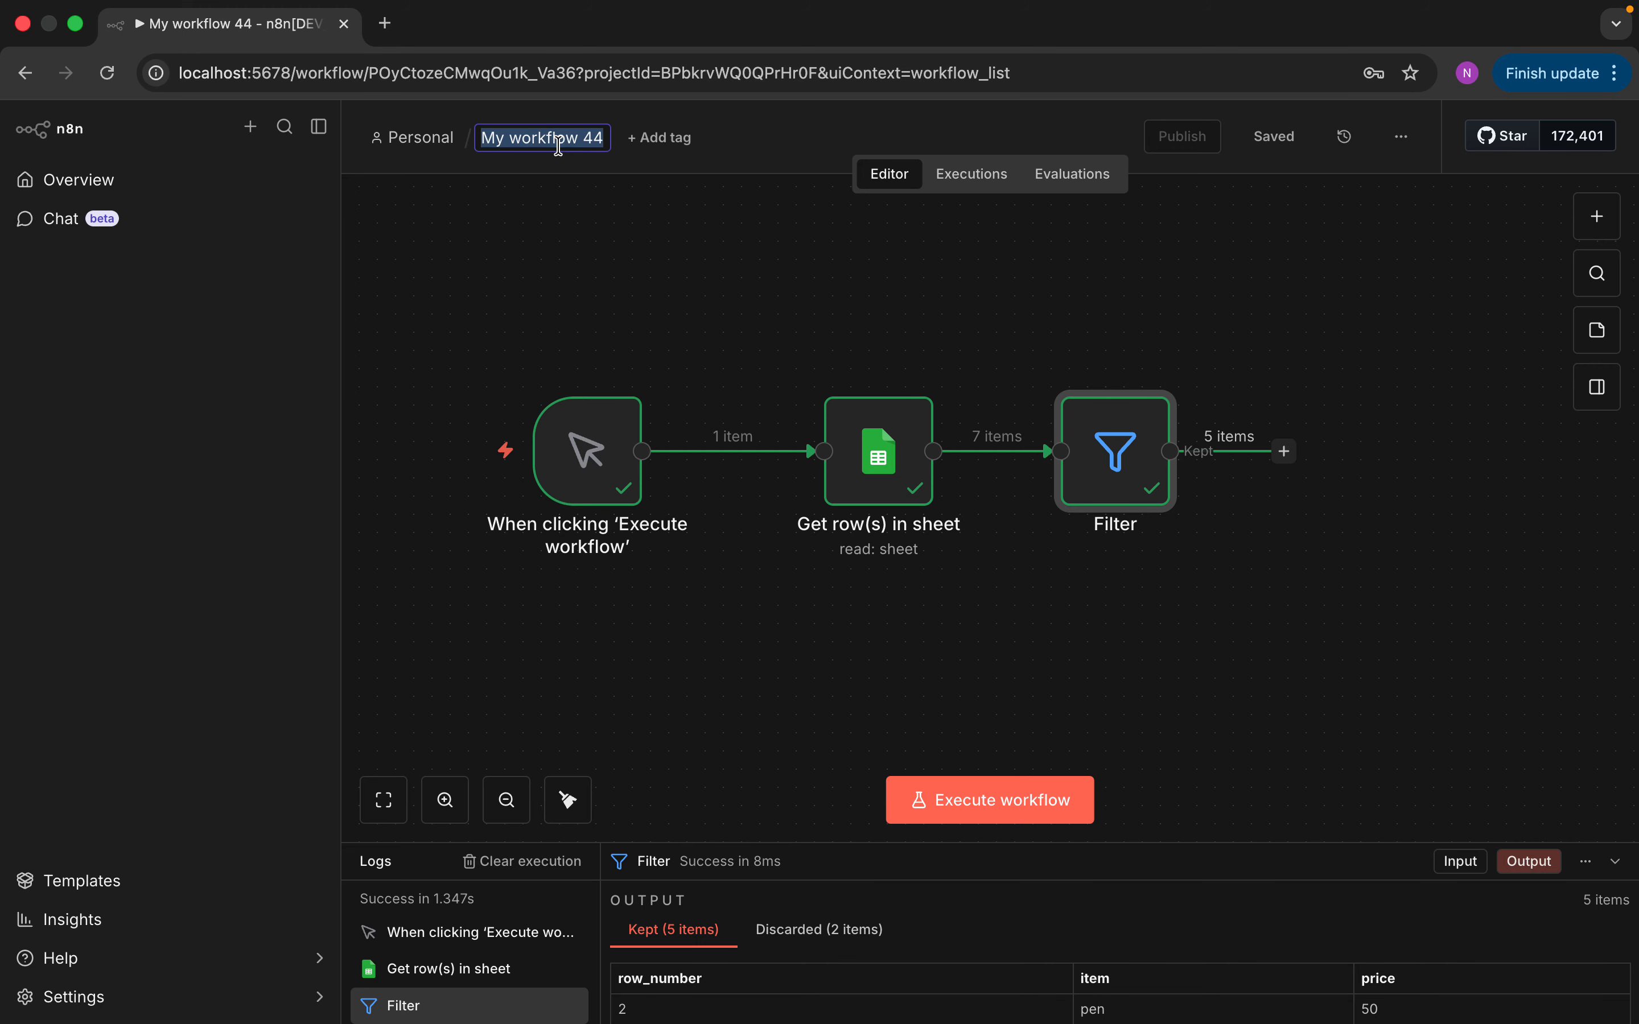
Create a new workflow in the Personal project and give it a manual trigger.
{"action": "left_click", "coordinate": [431, 142]}
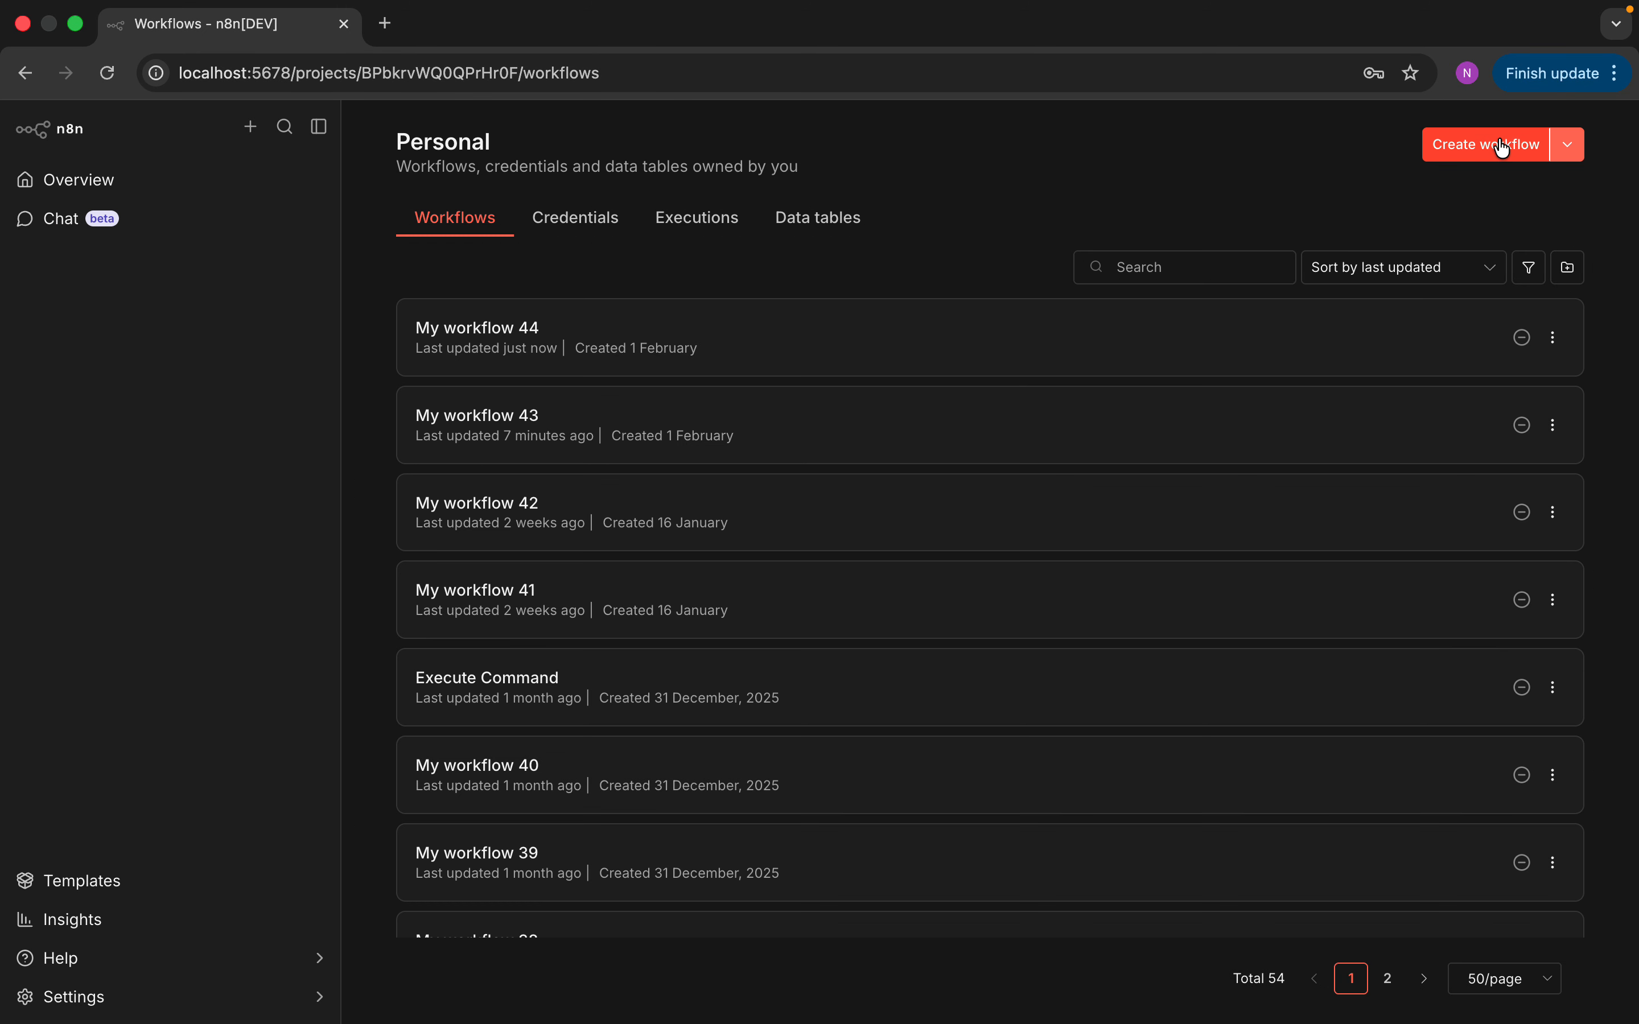
{"action": "left_click", "coordinate": [1502, 146]}
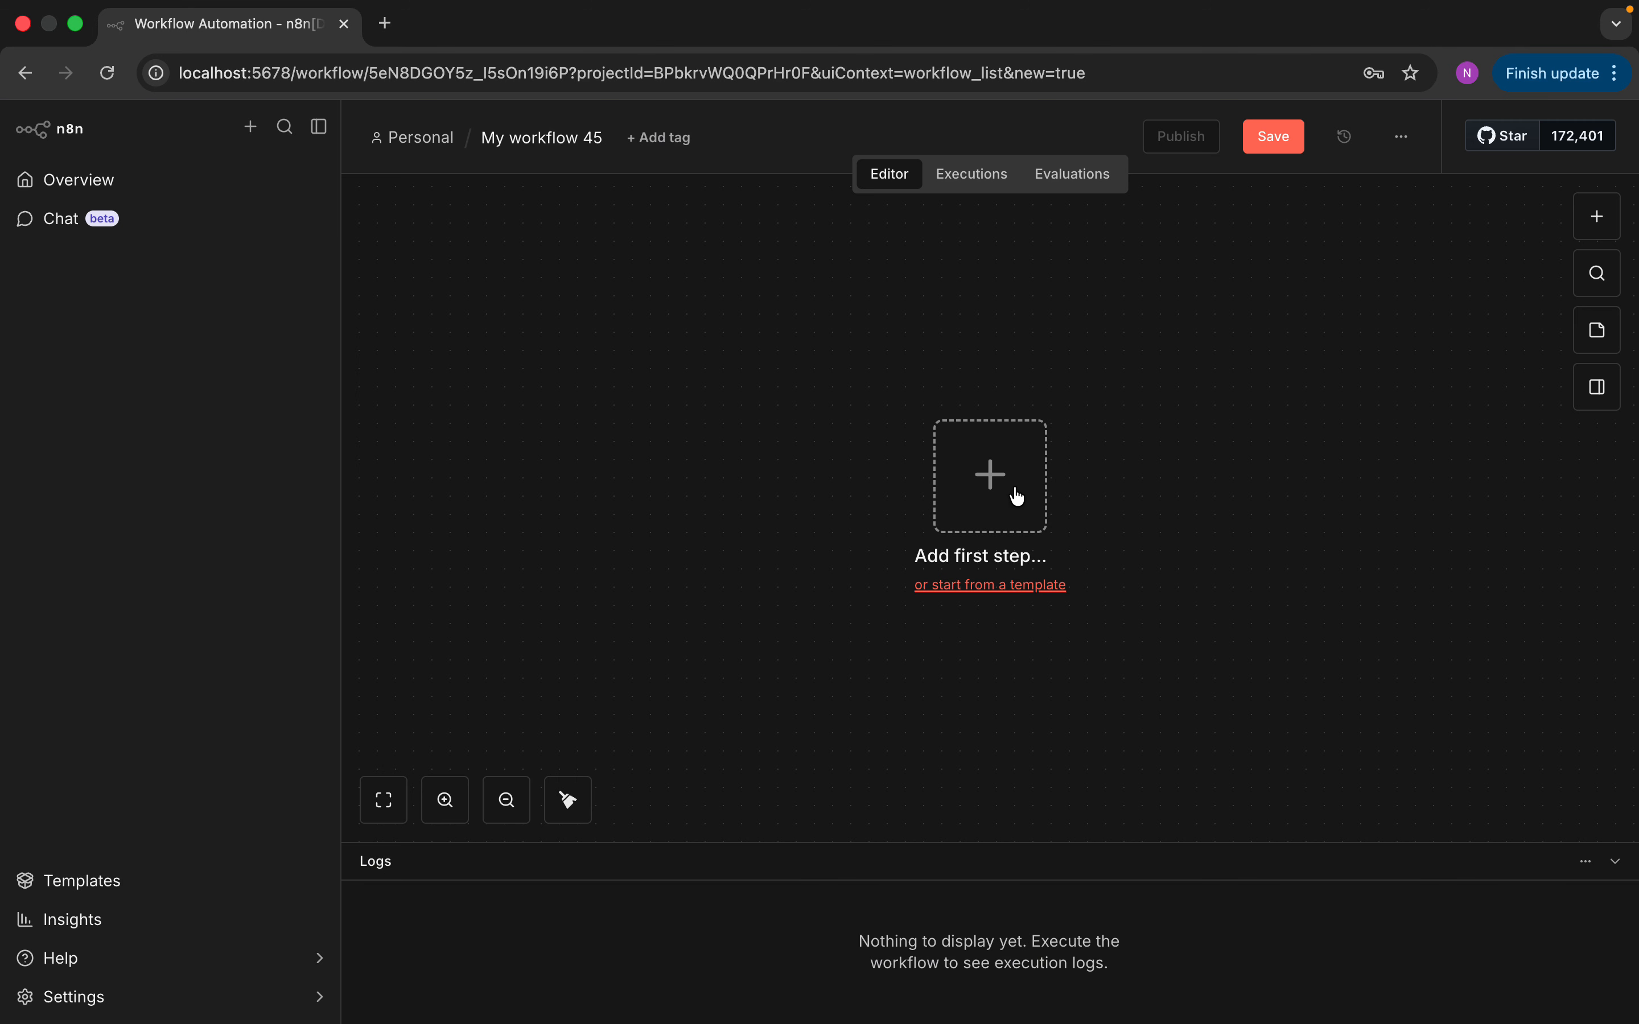
{"action": "left_click", "coordinate": [1014, 485]}
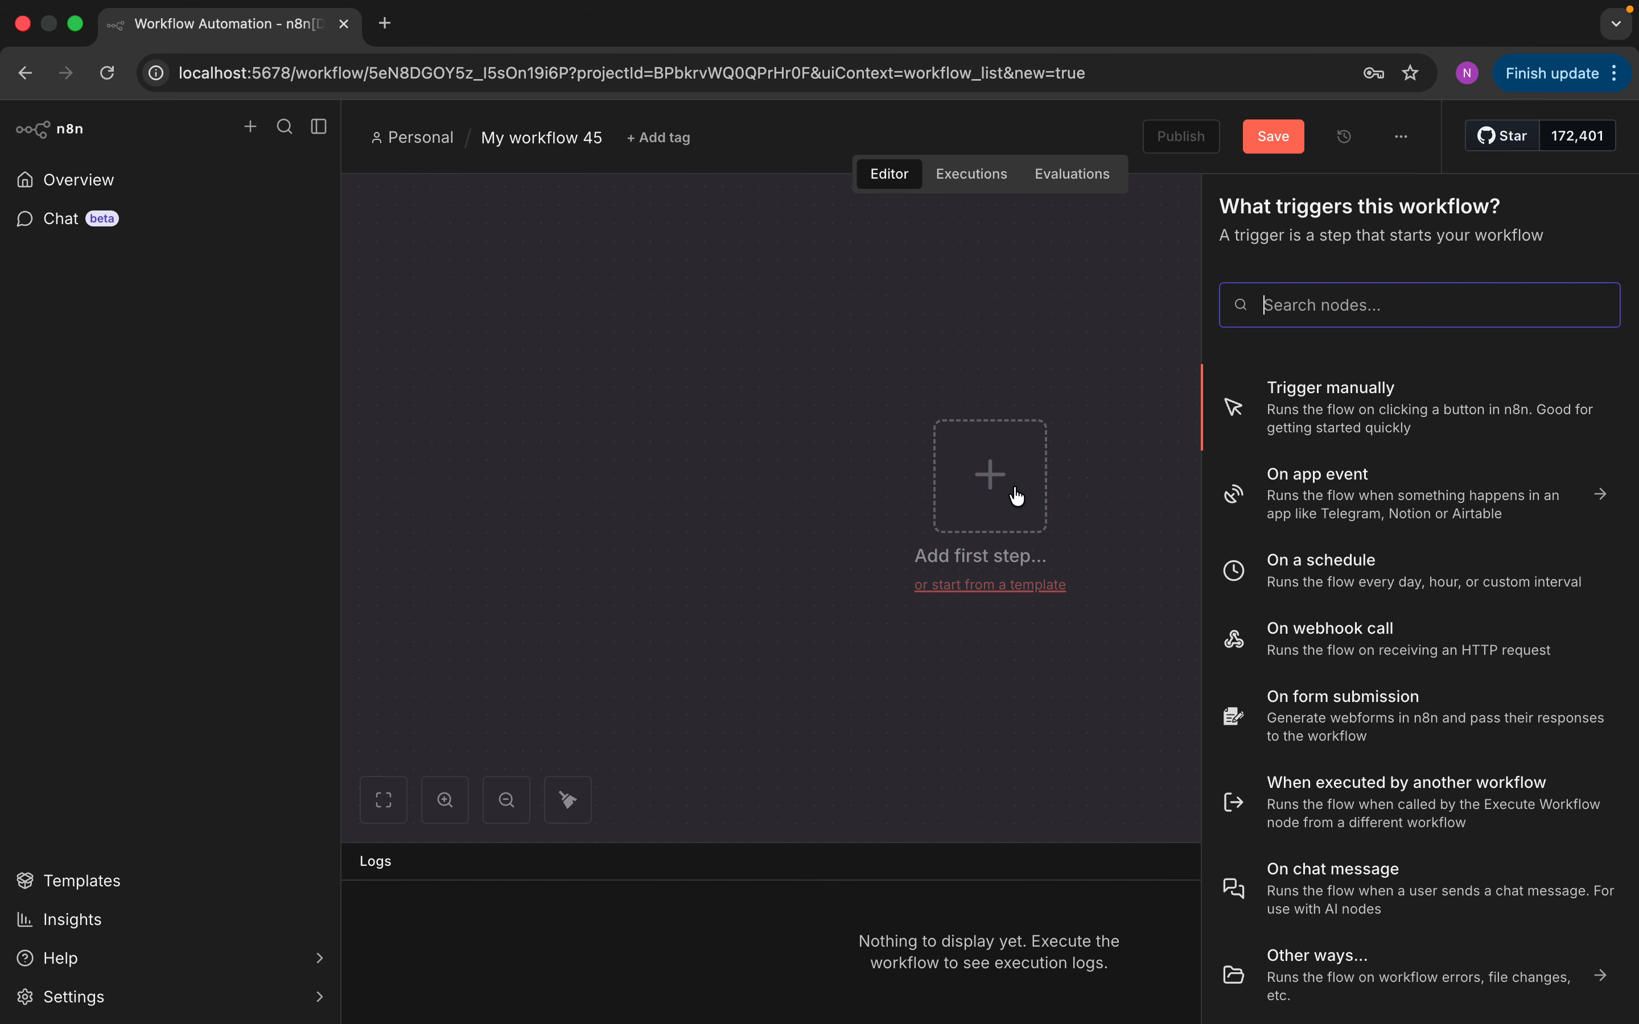
{"action": "left_click", "coordinate": [1356, 410]}
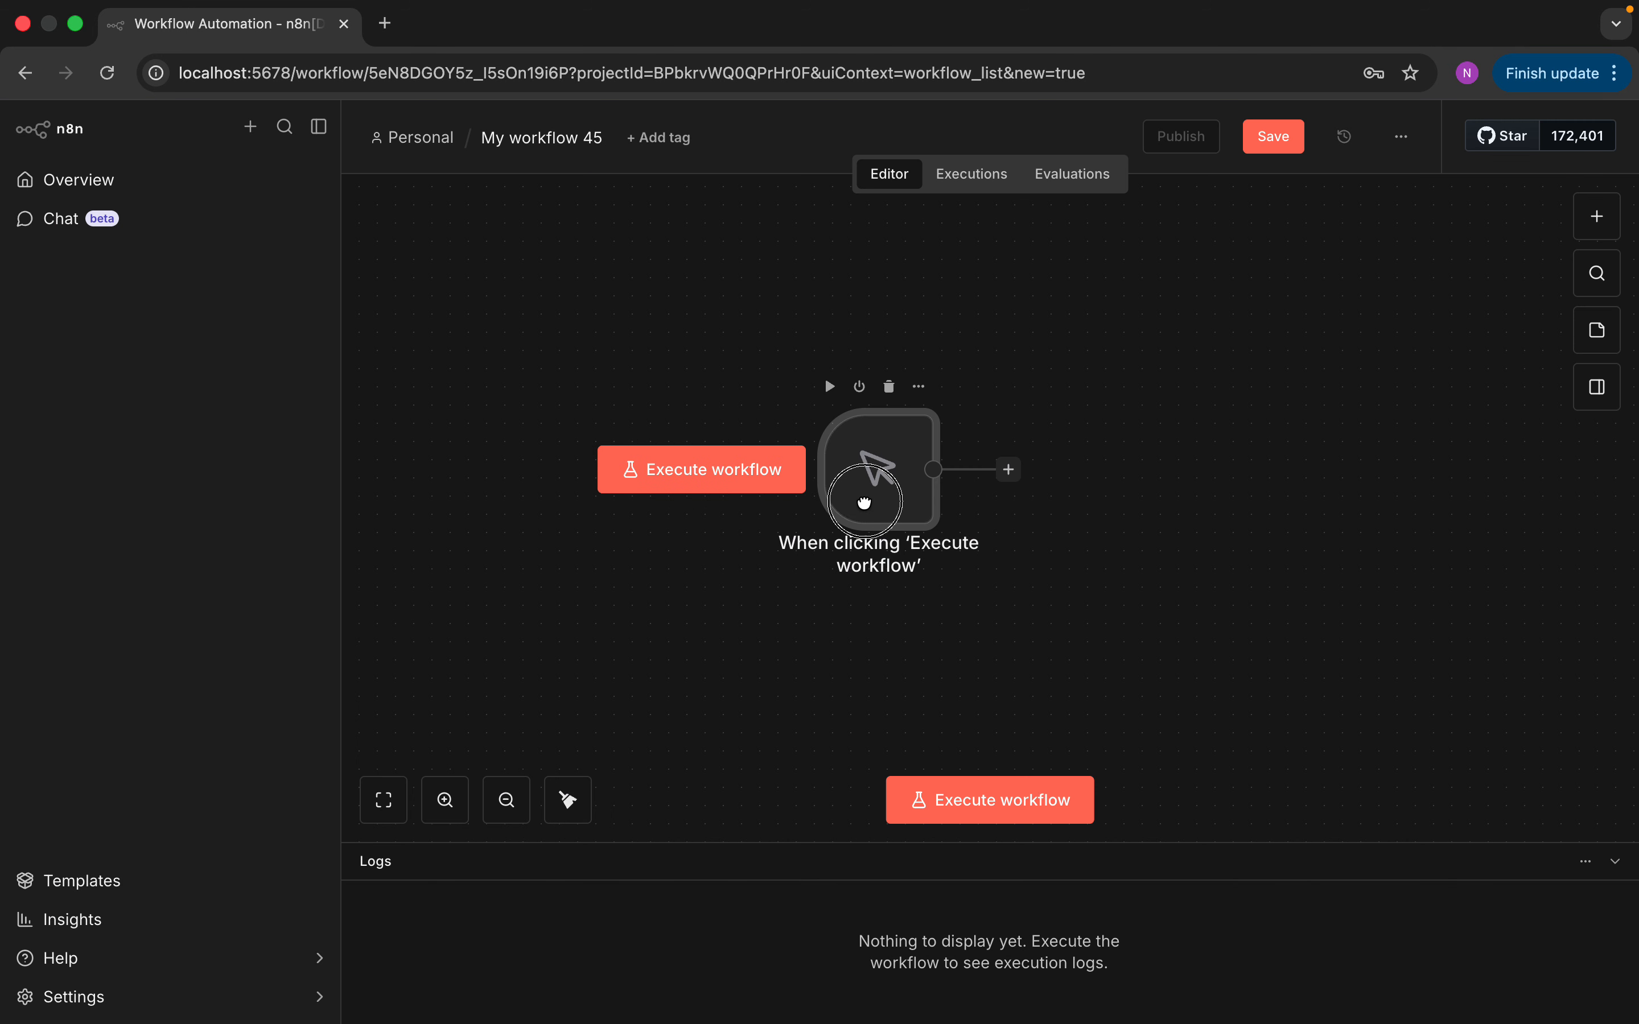
Add a Google Sheets "Get row(s) in sheet" node after the manual trigger.
{"action": "left_click", "coordinate": [936, 433]}
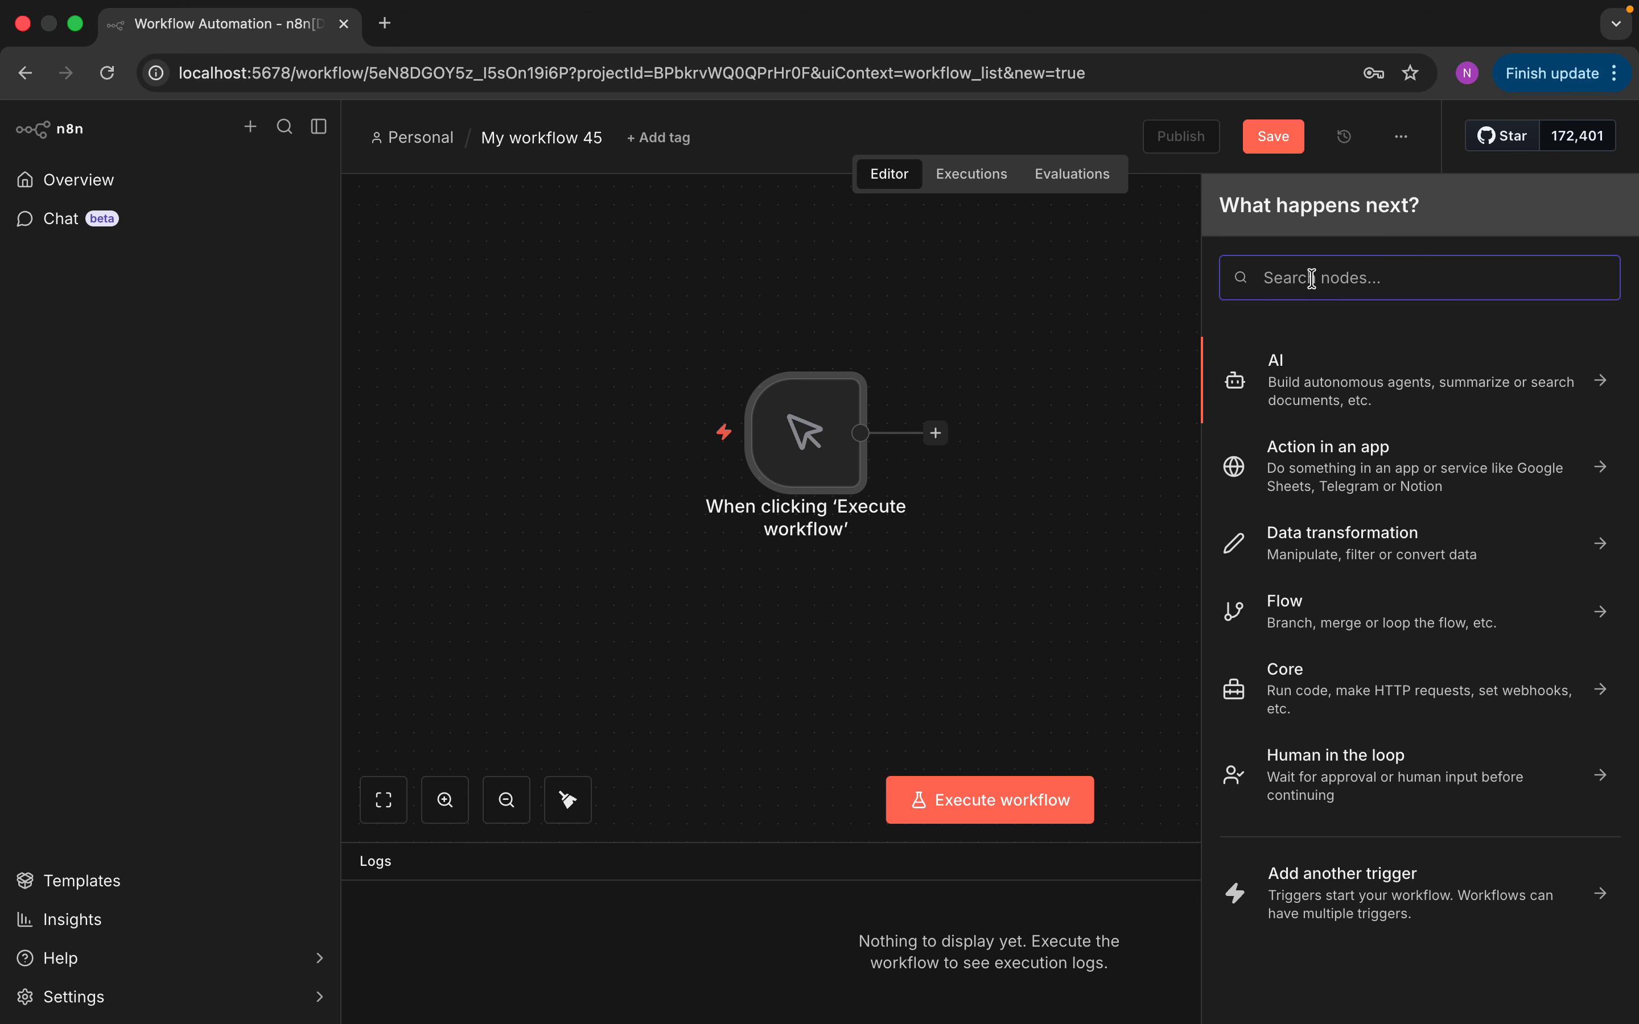
{"action": "type", "text": "goo"}
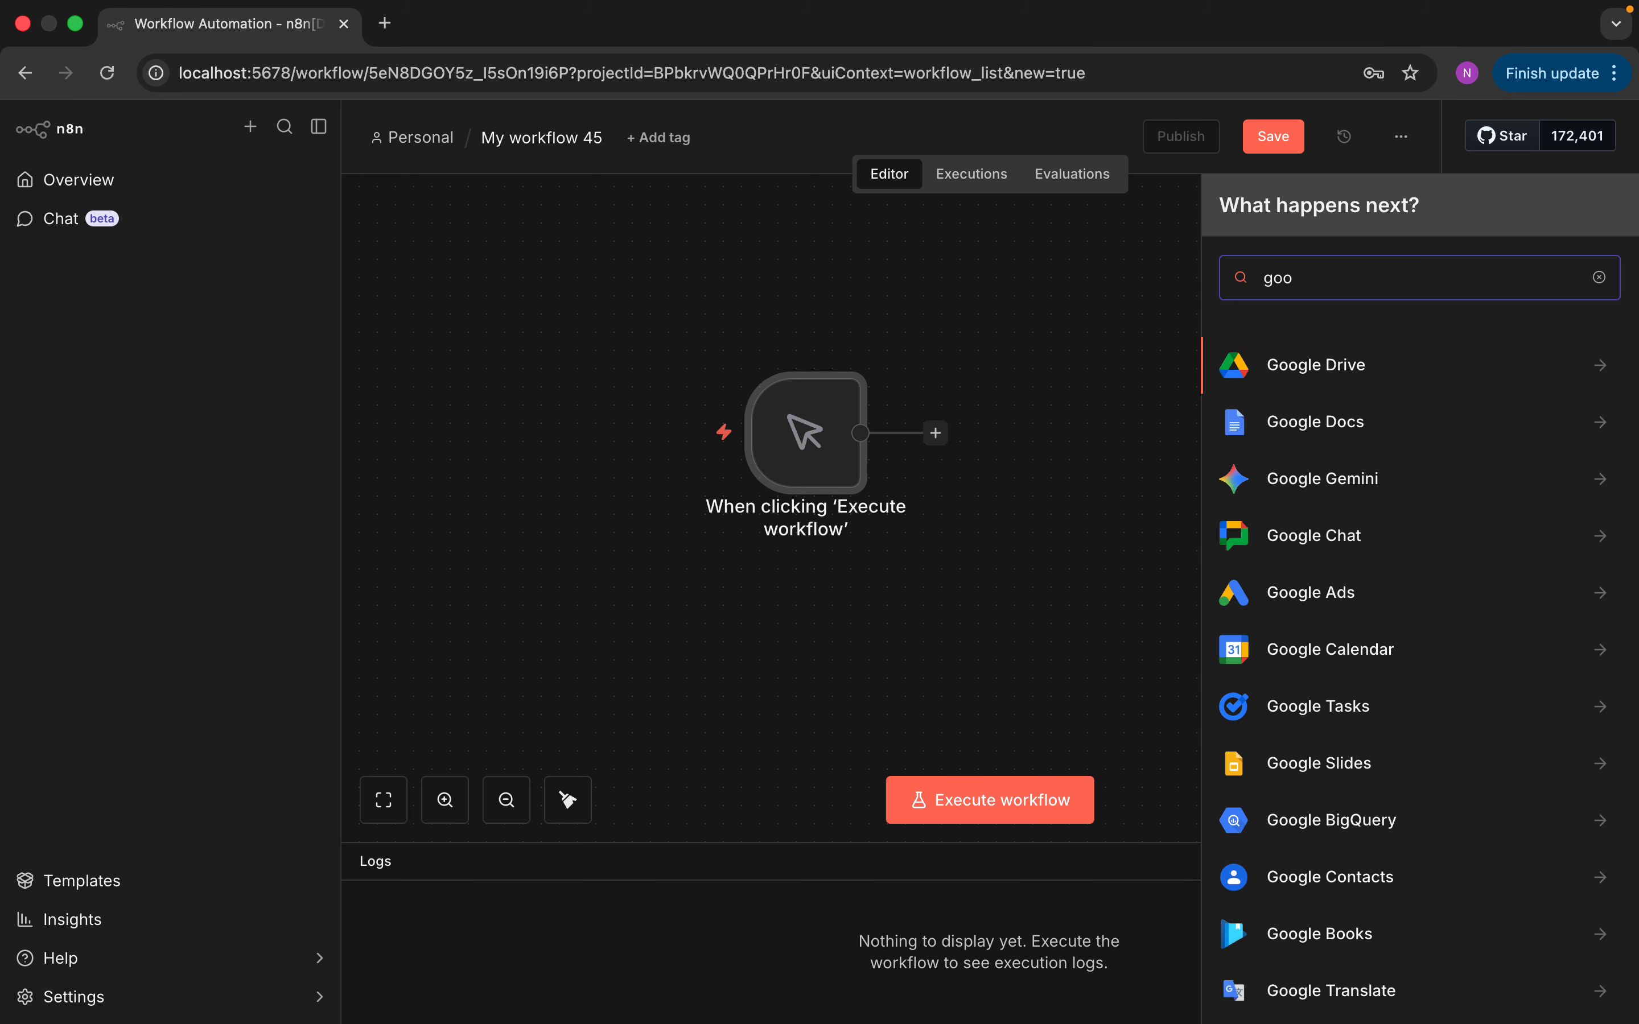
{"action": "type", "text": "gle sh"}
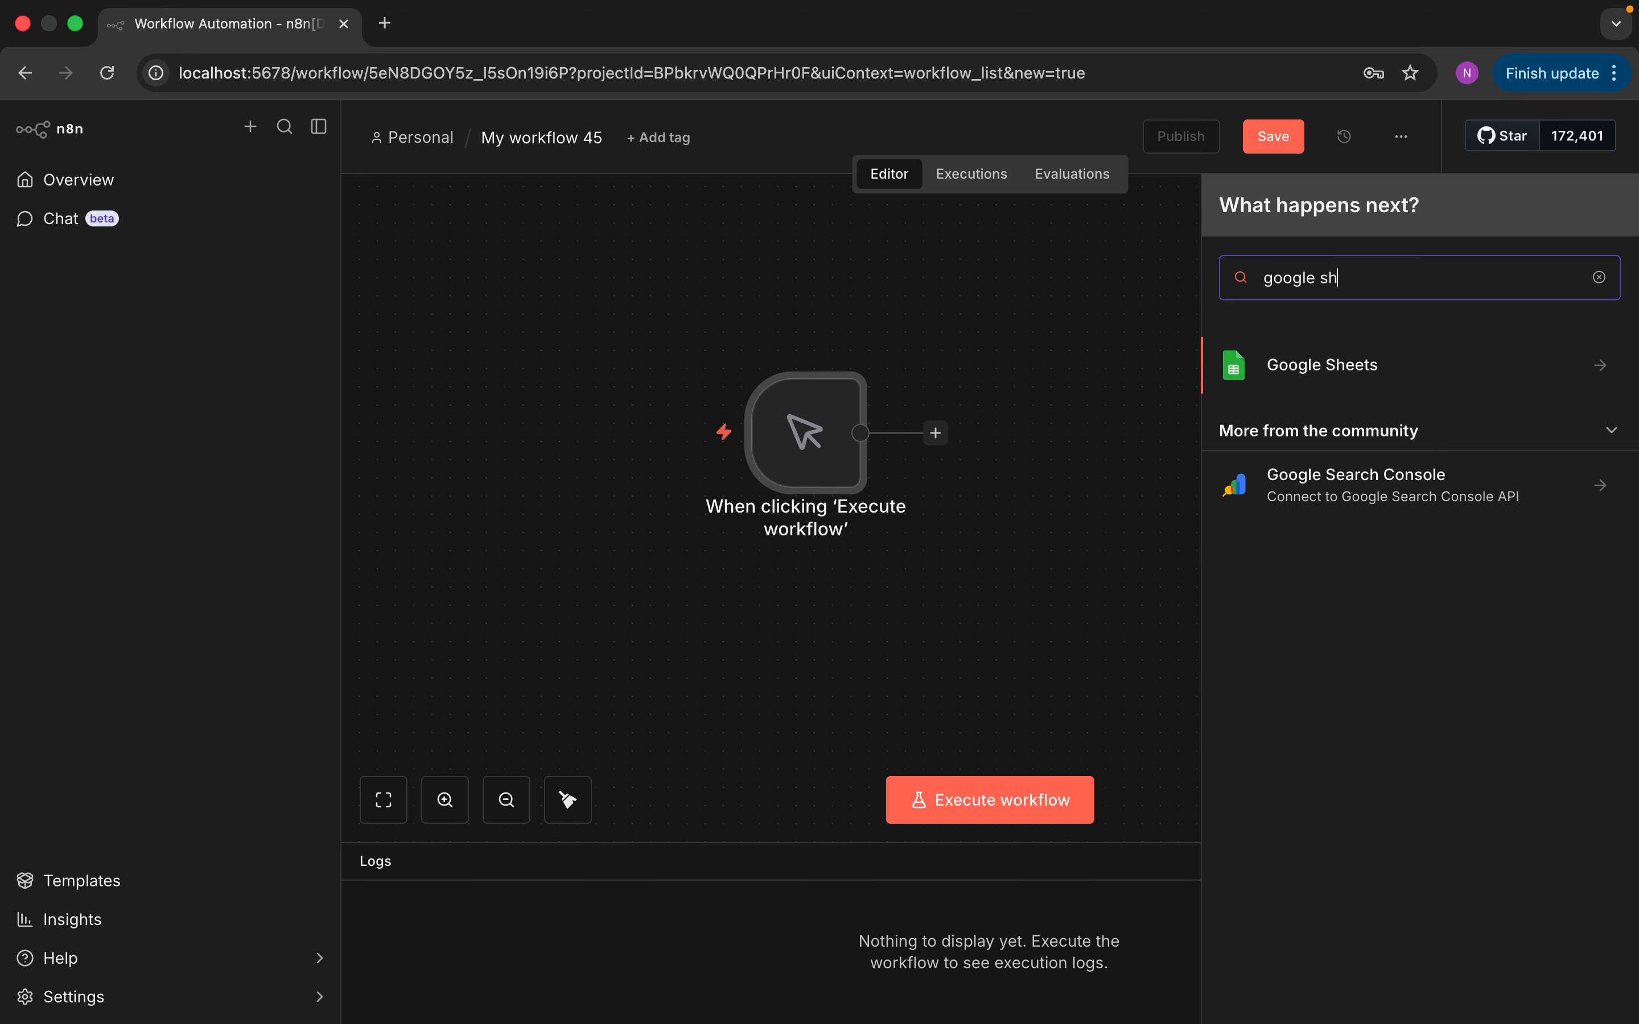
{"action": "left_click", "coordinate": [1336, 369]}
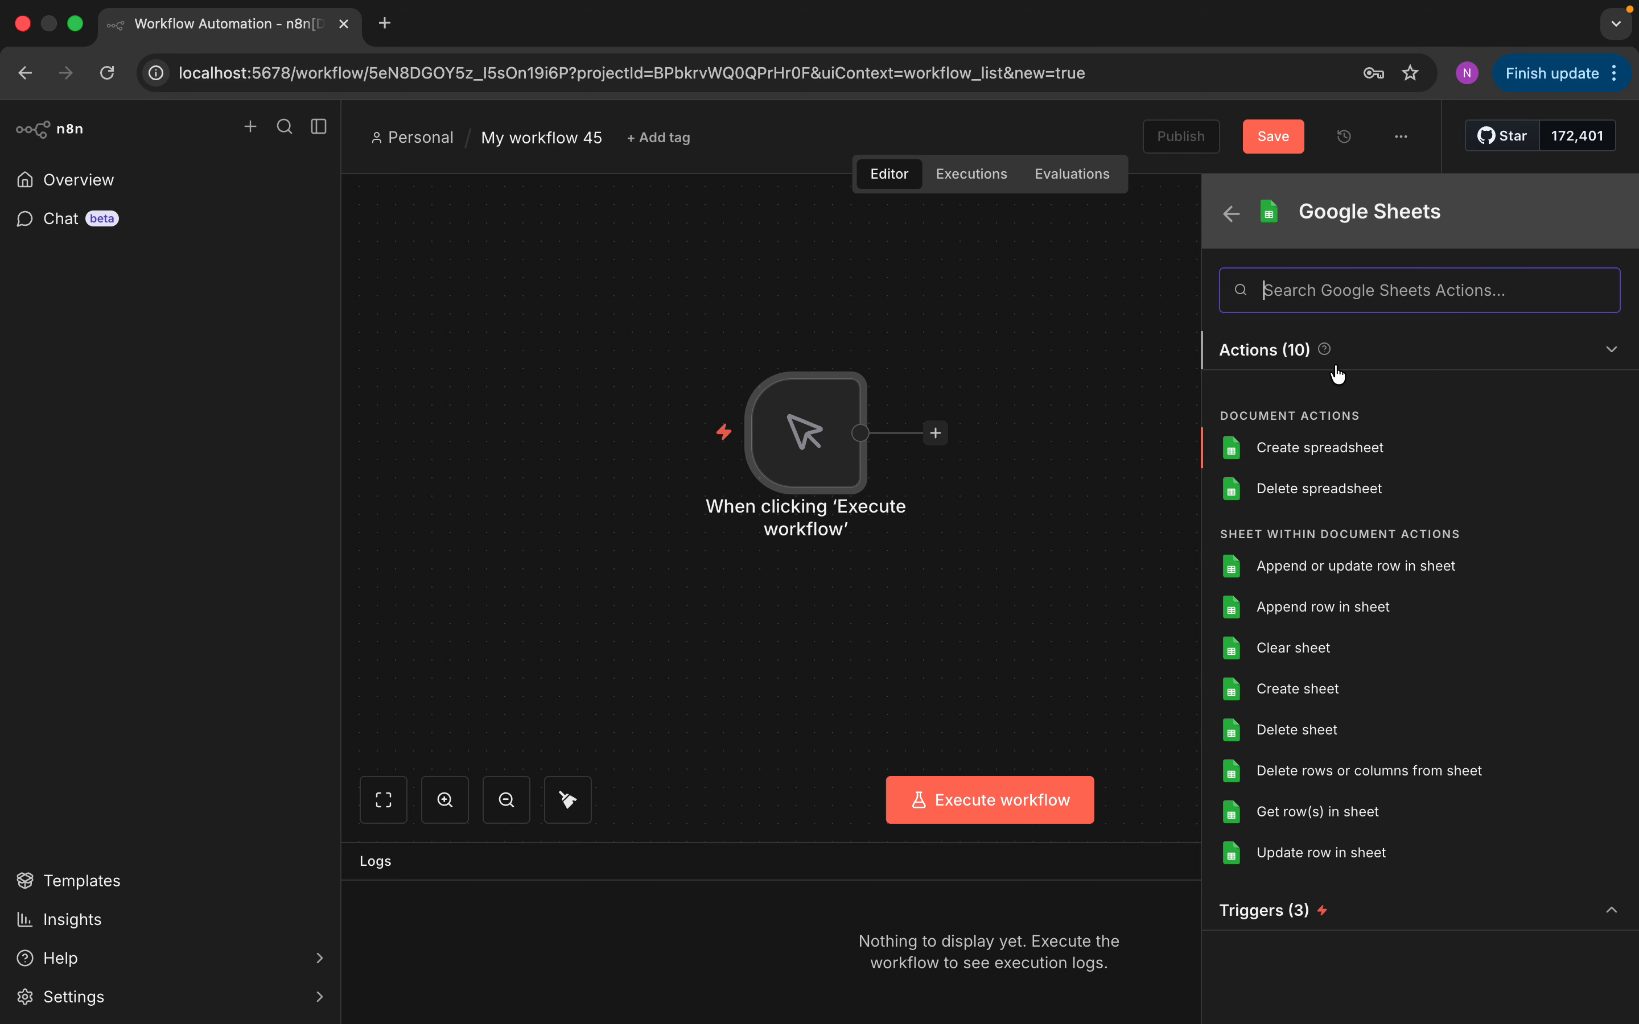
{"action": "left_click", "coordinate": [1322, 816]}
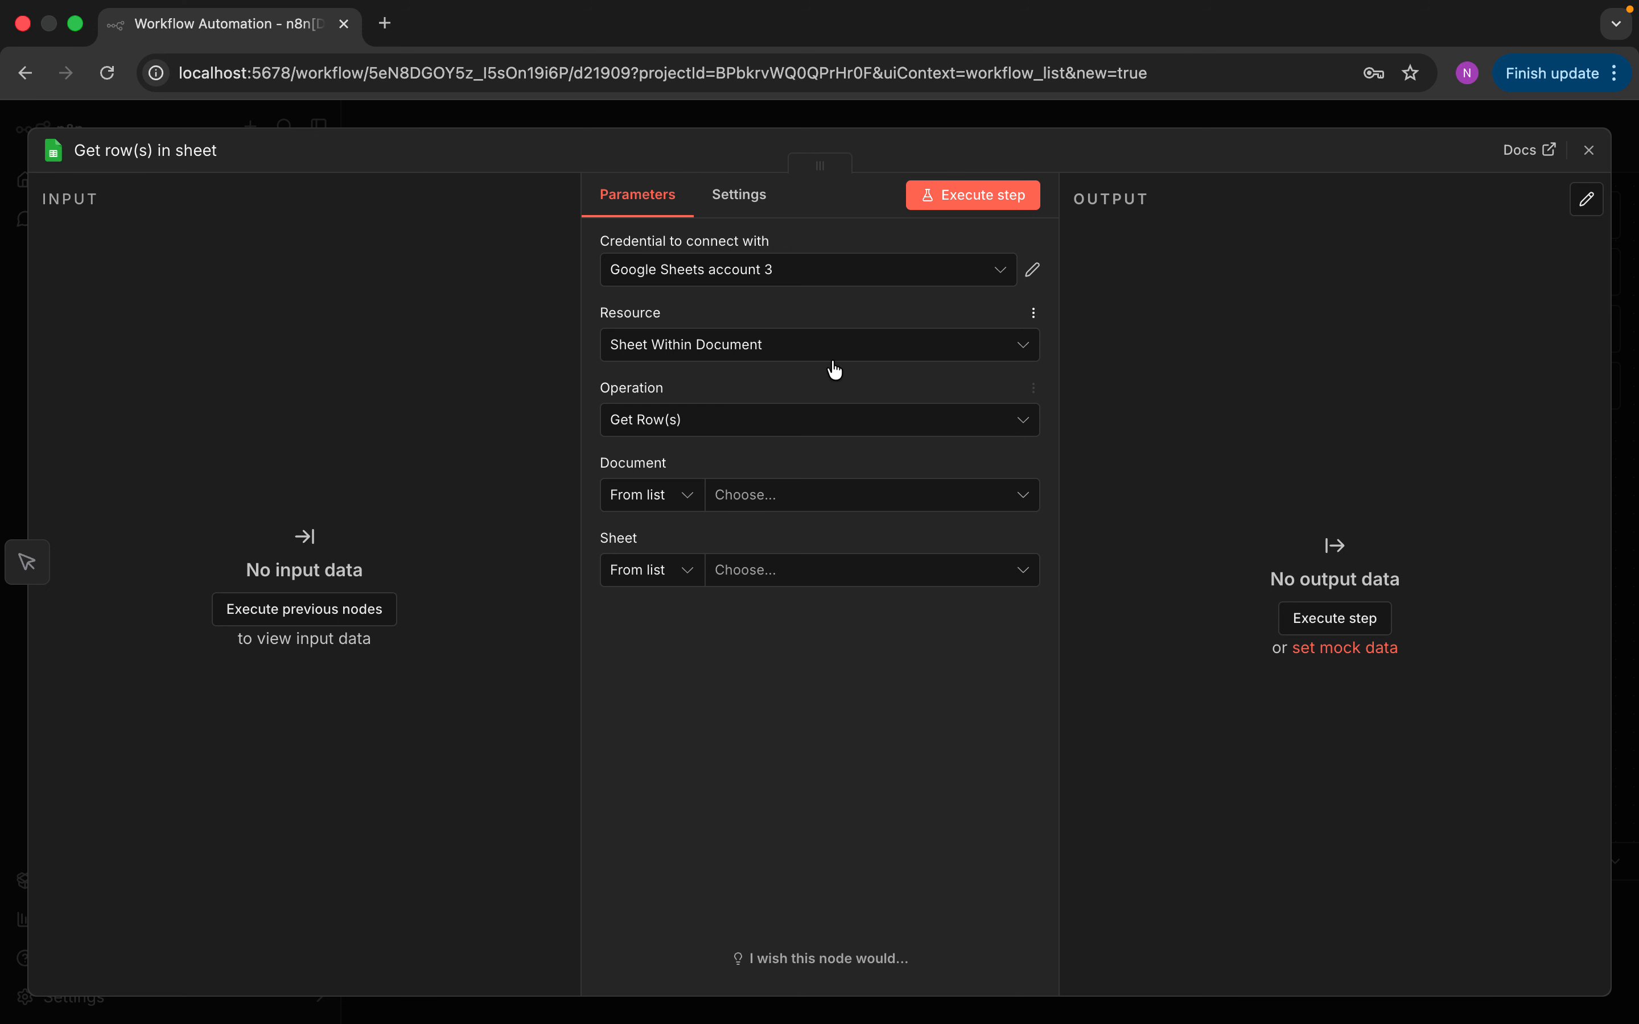
Set the Google Sheets node to read Sheet1 of the n8n-quote document and execute the step.
{"action": "left_click", "coordinate": [808, 494]}
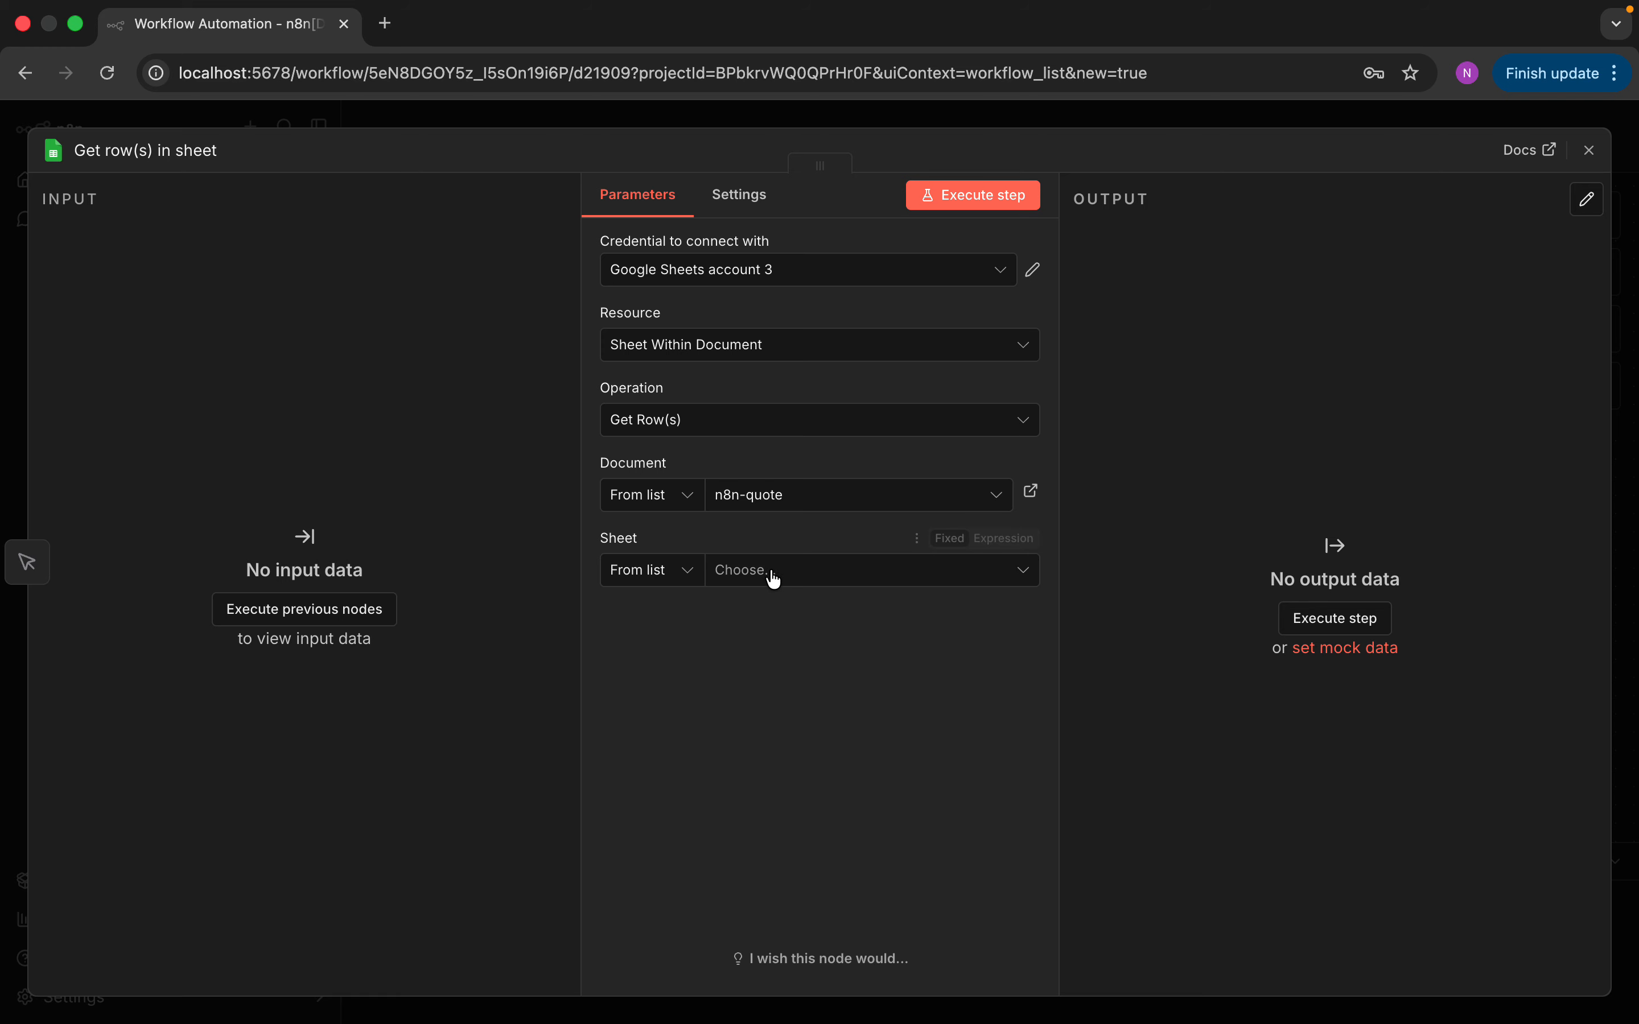
{"action": "left_click", "coordinate": [775, 569]}
{"action": "left_click", "coordinate": [712, 612]}
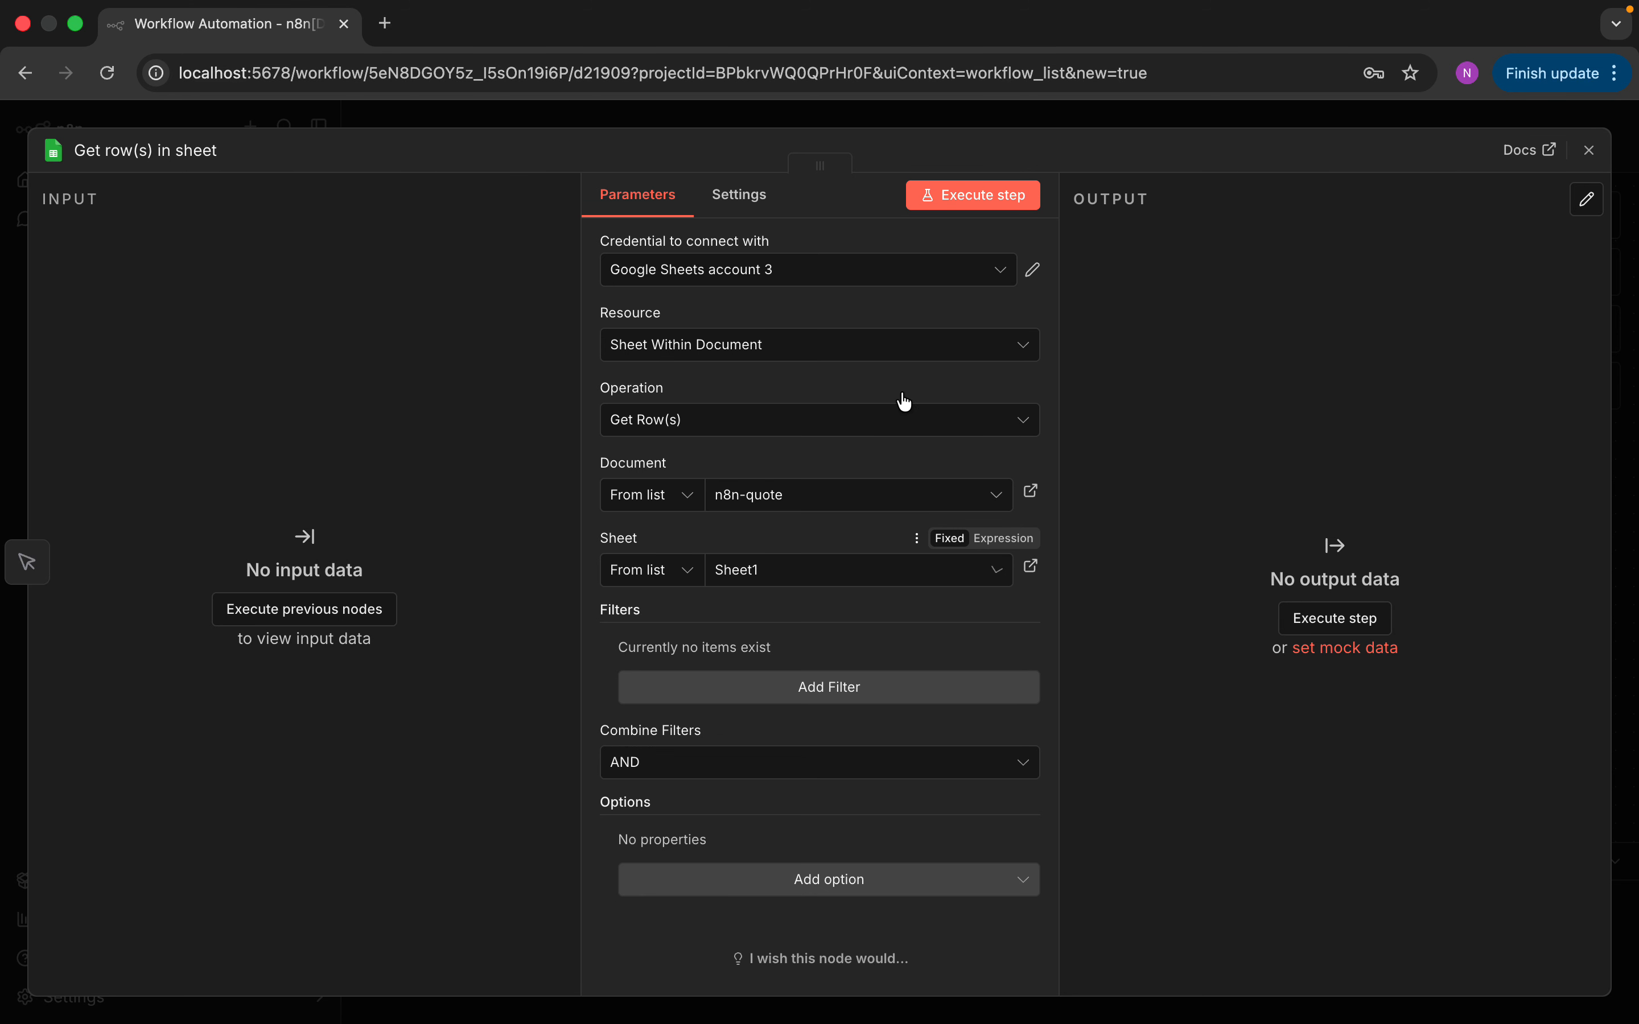
{"action": "left_click", "coordinate": [1006, 198]}
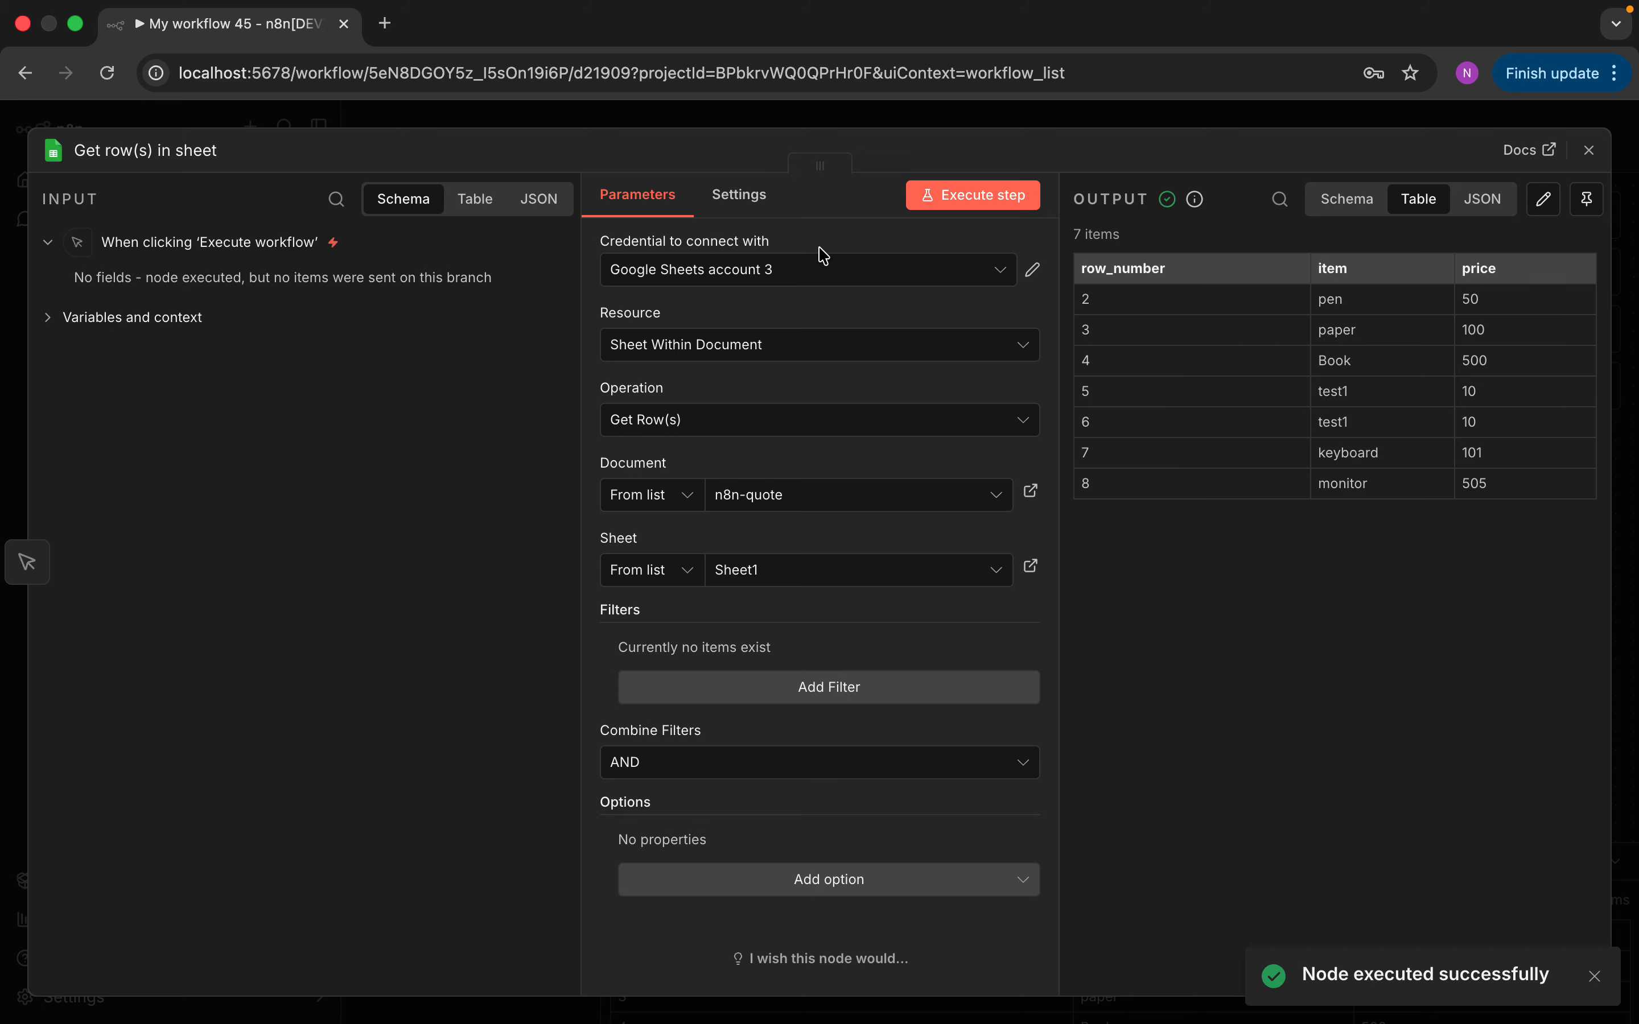
{"action": "left_click", "coordinate": [1591, 154]}
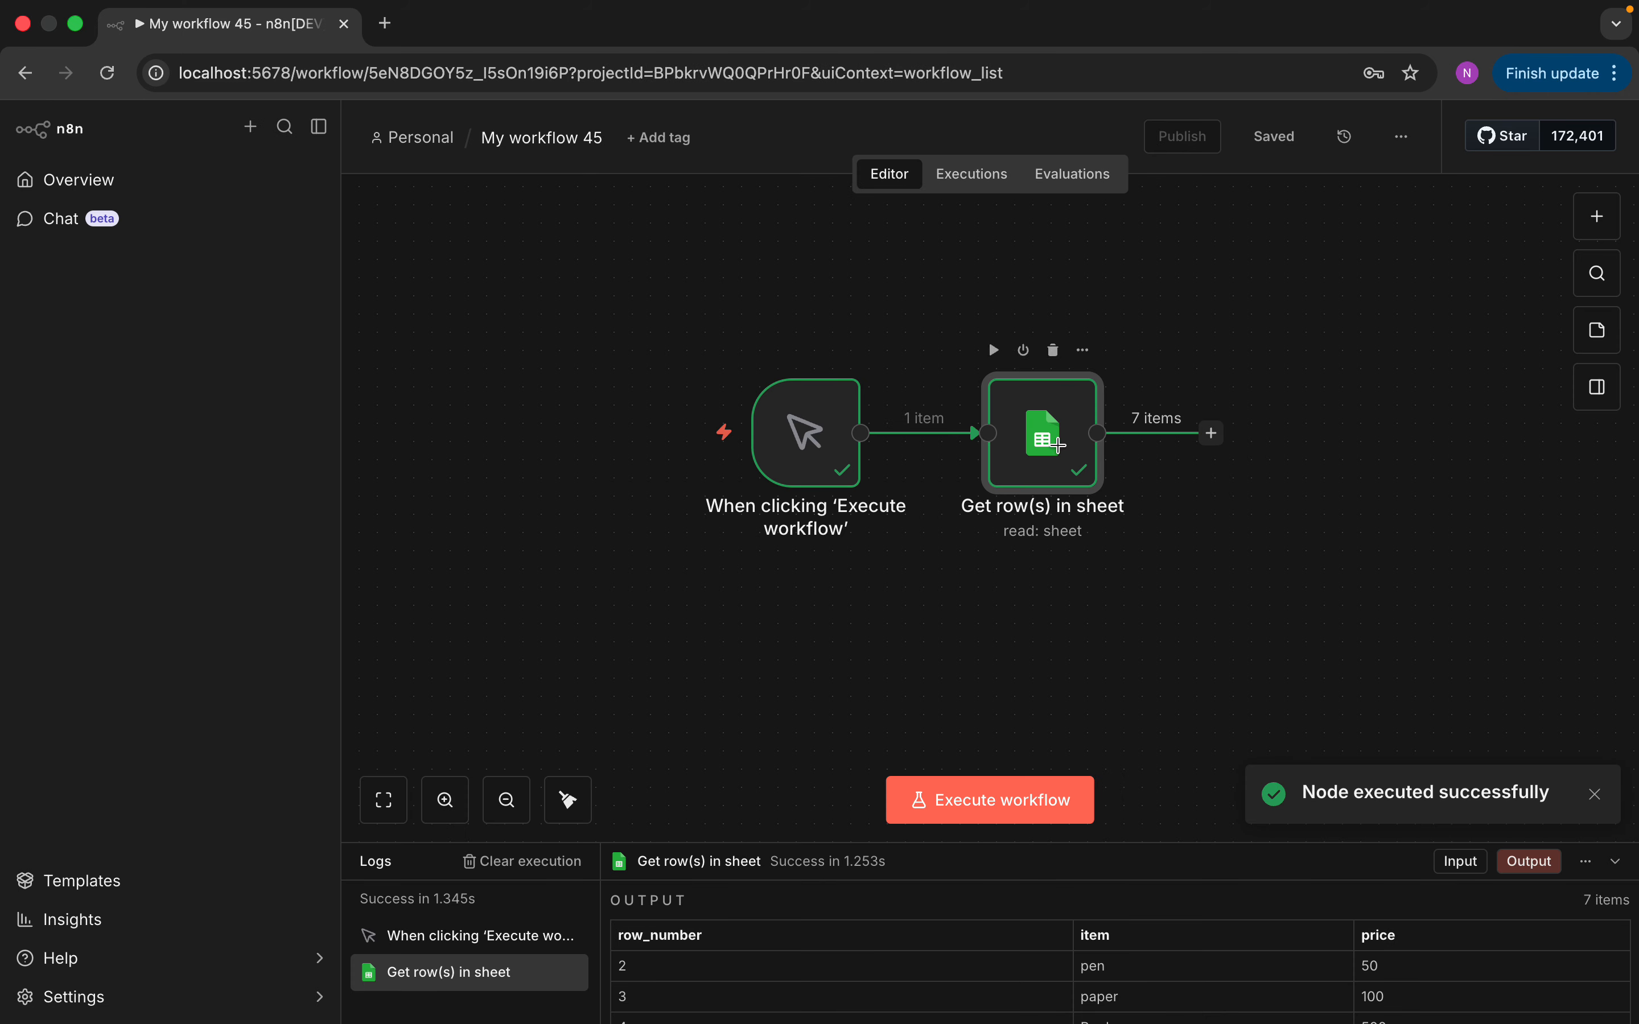
Shift the trigger and Google Sheets nodes to make room and add an If node after "Get row(s) in sheet".
{"action": "left_click_drag", "start_coordinate": [798, 428], "coordinate": [672, 410]}
{"action": "left_click_drag", "start_coordinate": [1018, 441], "coordinate": [962, 422]}
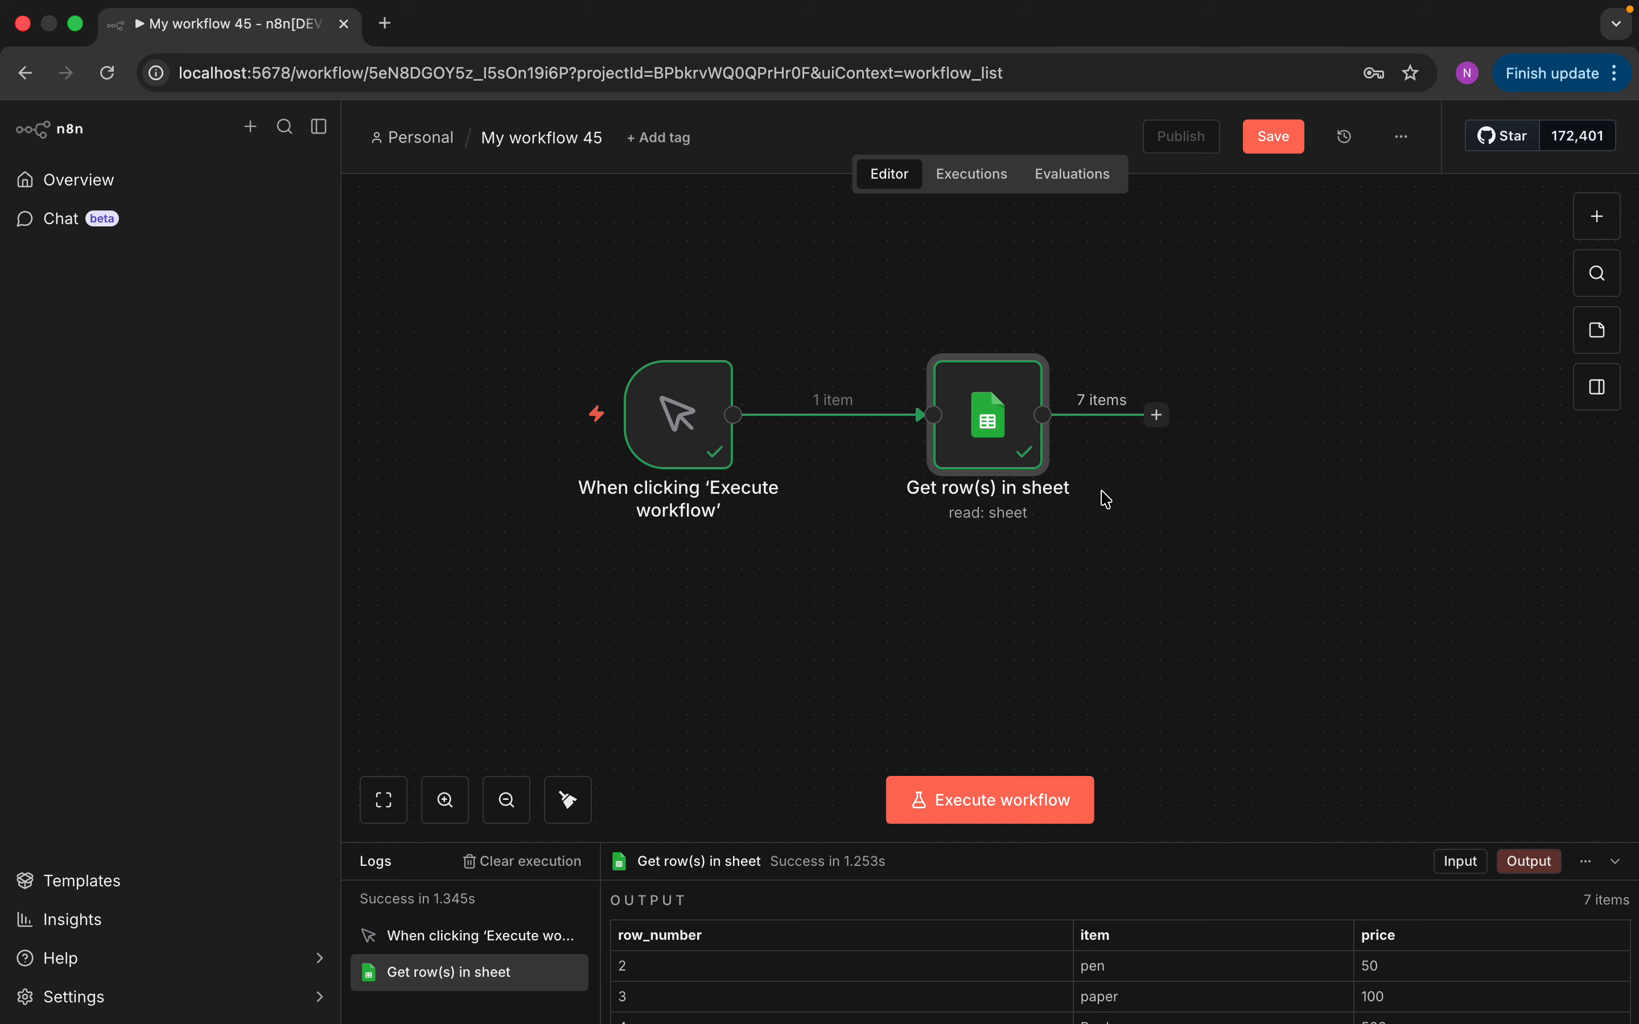
{"action": "left_click", "coordinate": [1596, 216]}
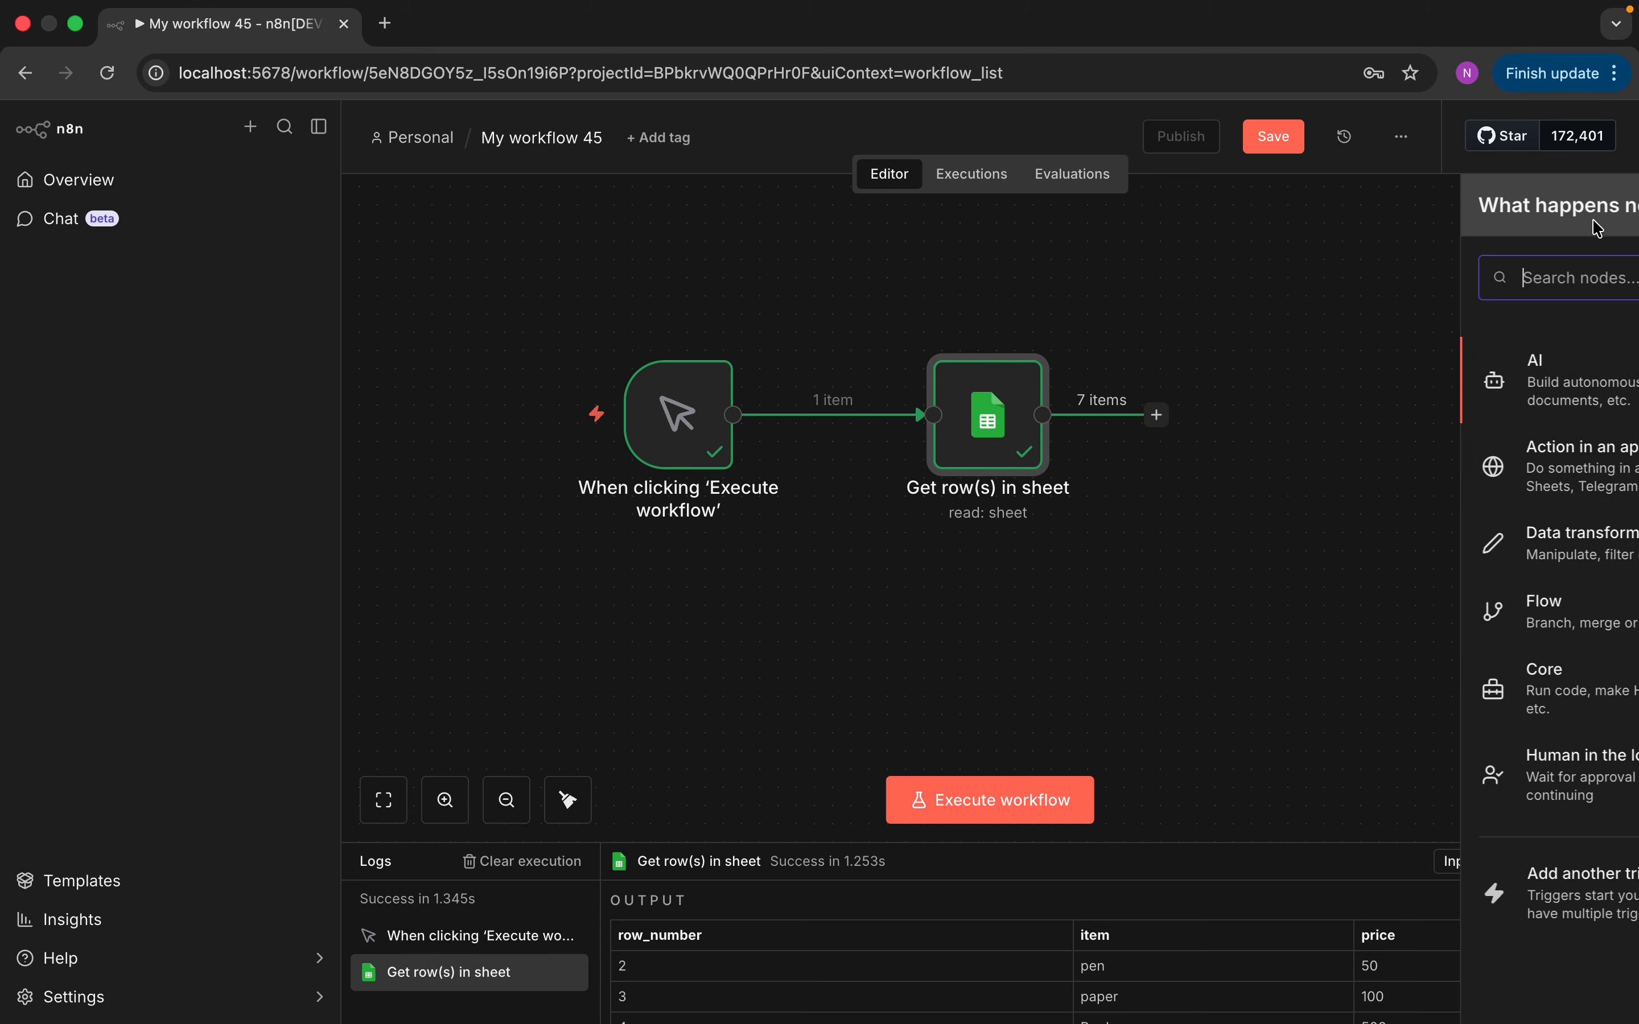
{"action": "type", "text": "if"}
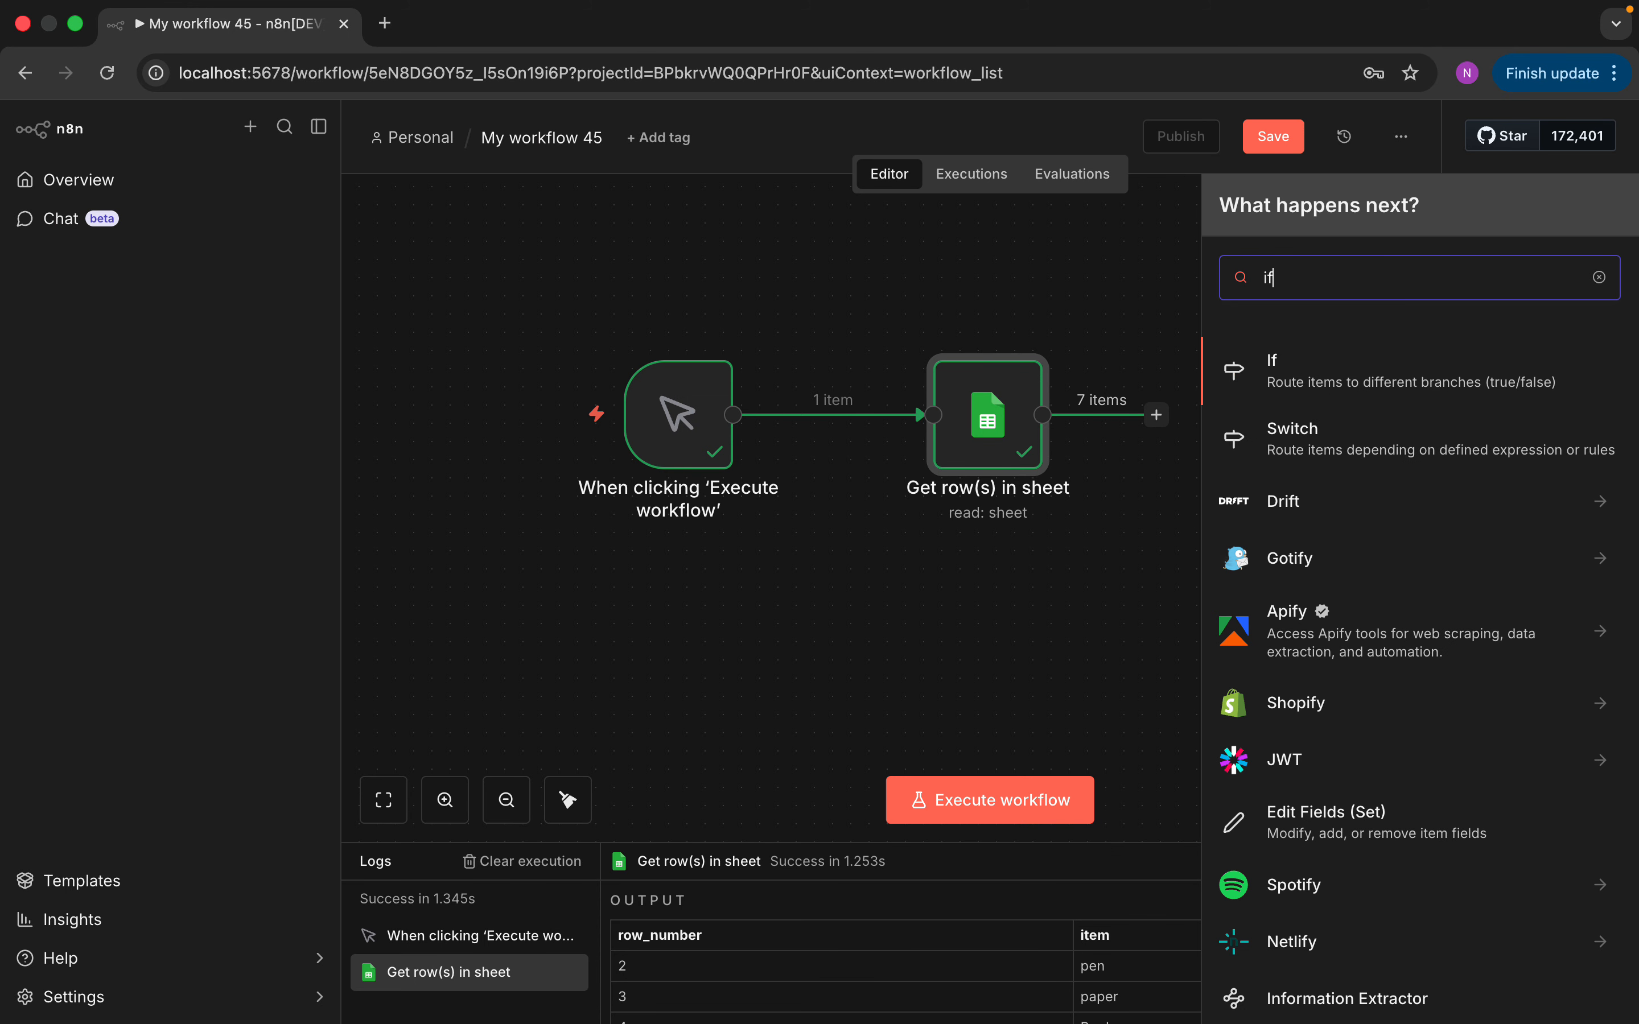
{"action": "left_click", "coordinate": [1368, 376]}
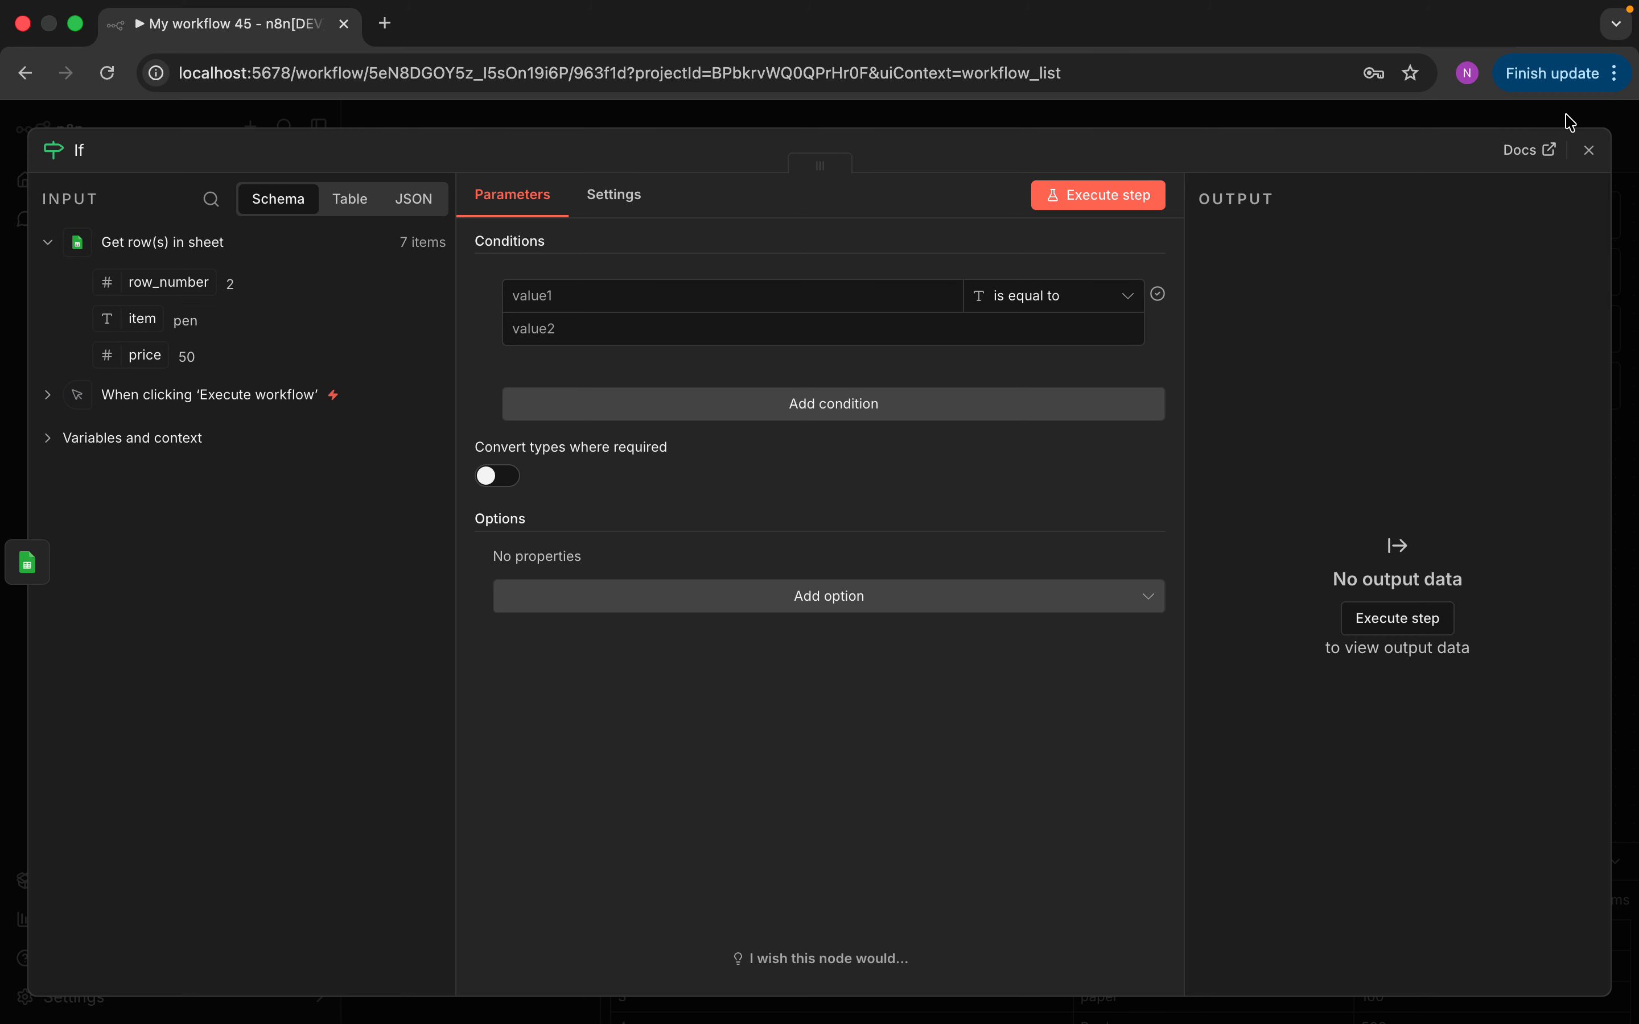
{"action": "left_click", "coordinate": [1589, 150]}
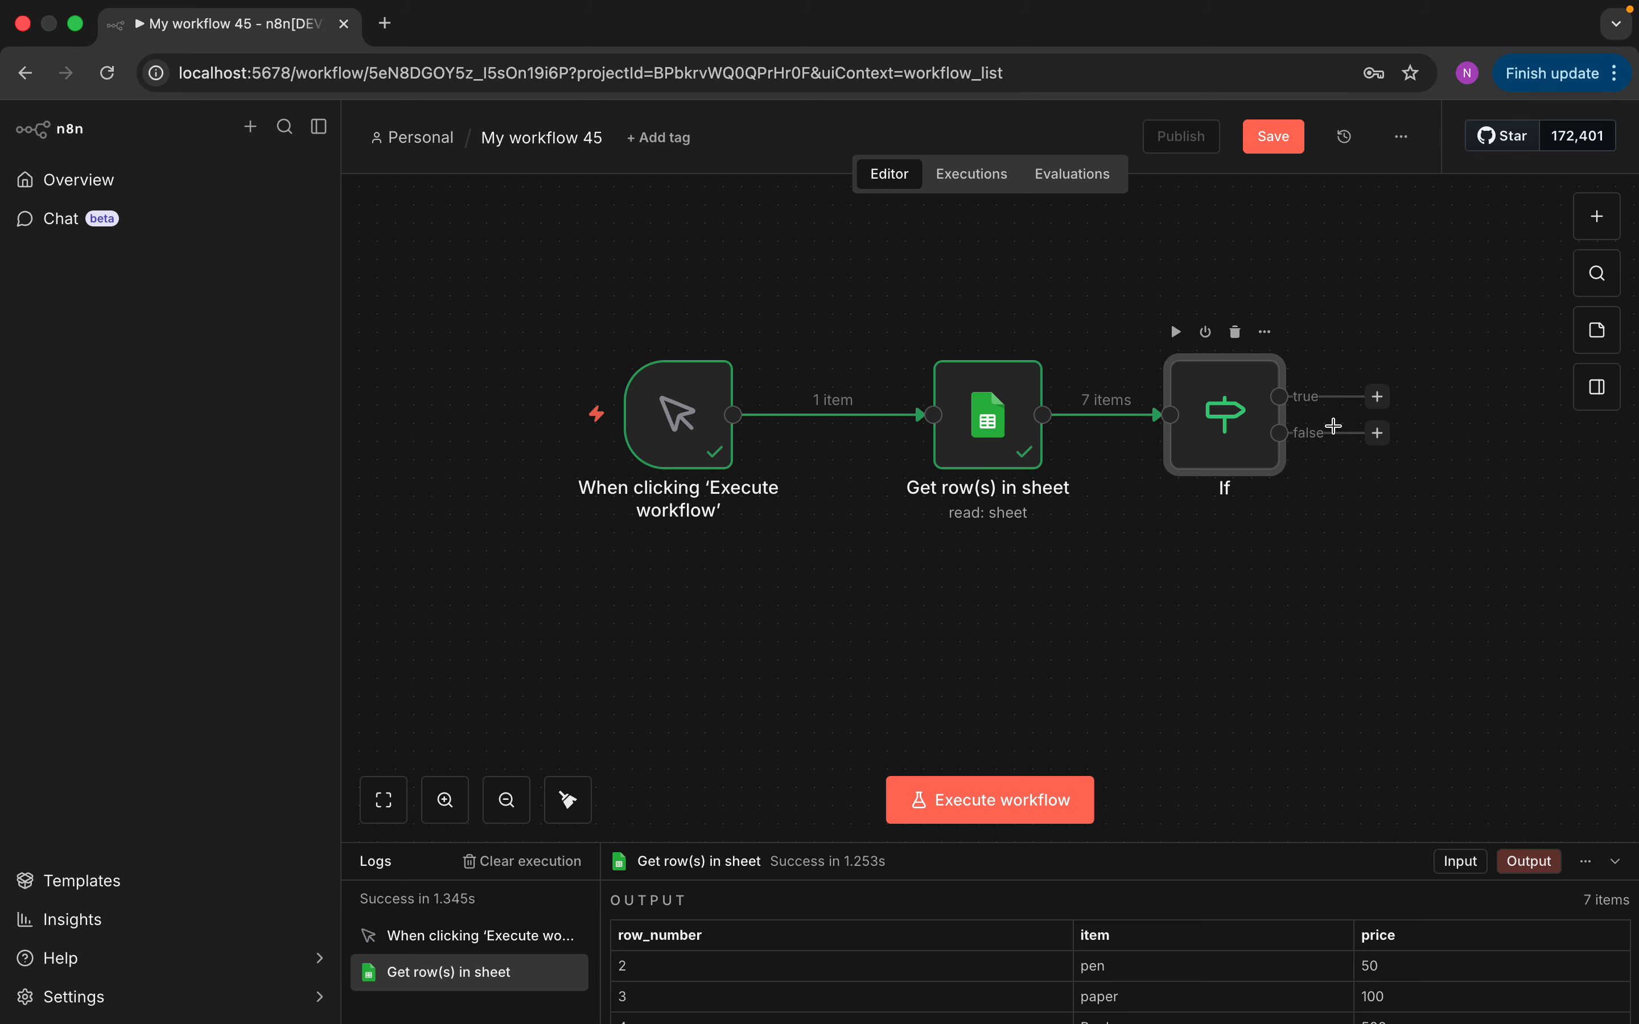
{"action": "mouse_move", "coordinate": [1350, 389]}
{"action": "left_click_drag", "start_coordinate": [1376, 396], "coordinate": [1385, 356]}
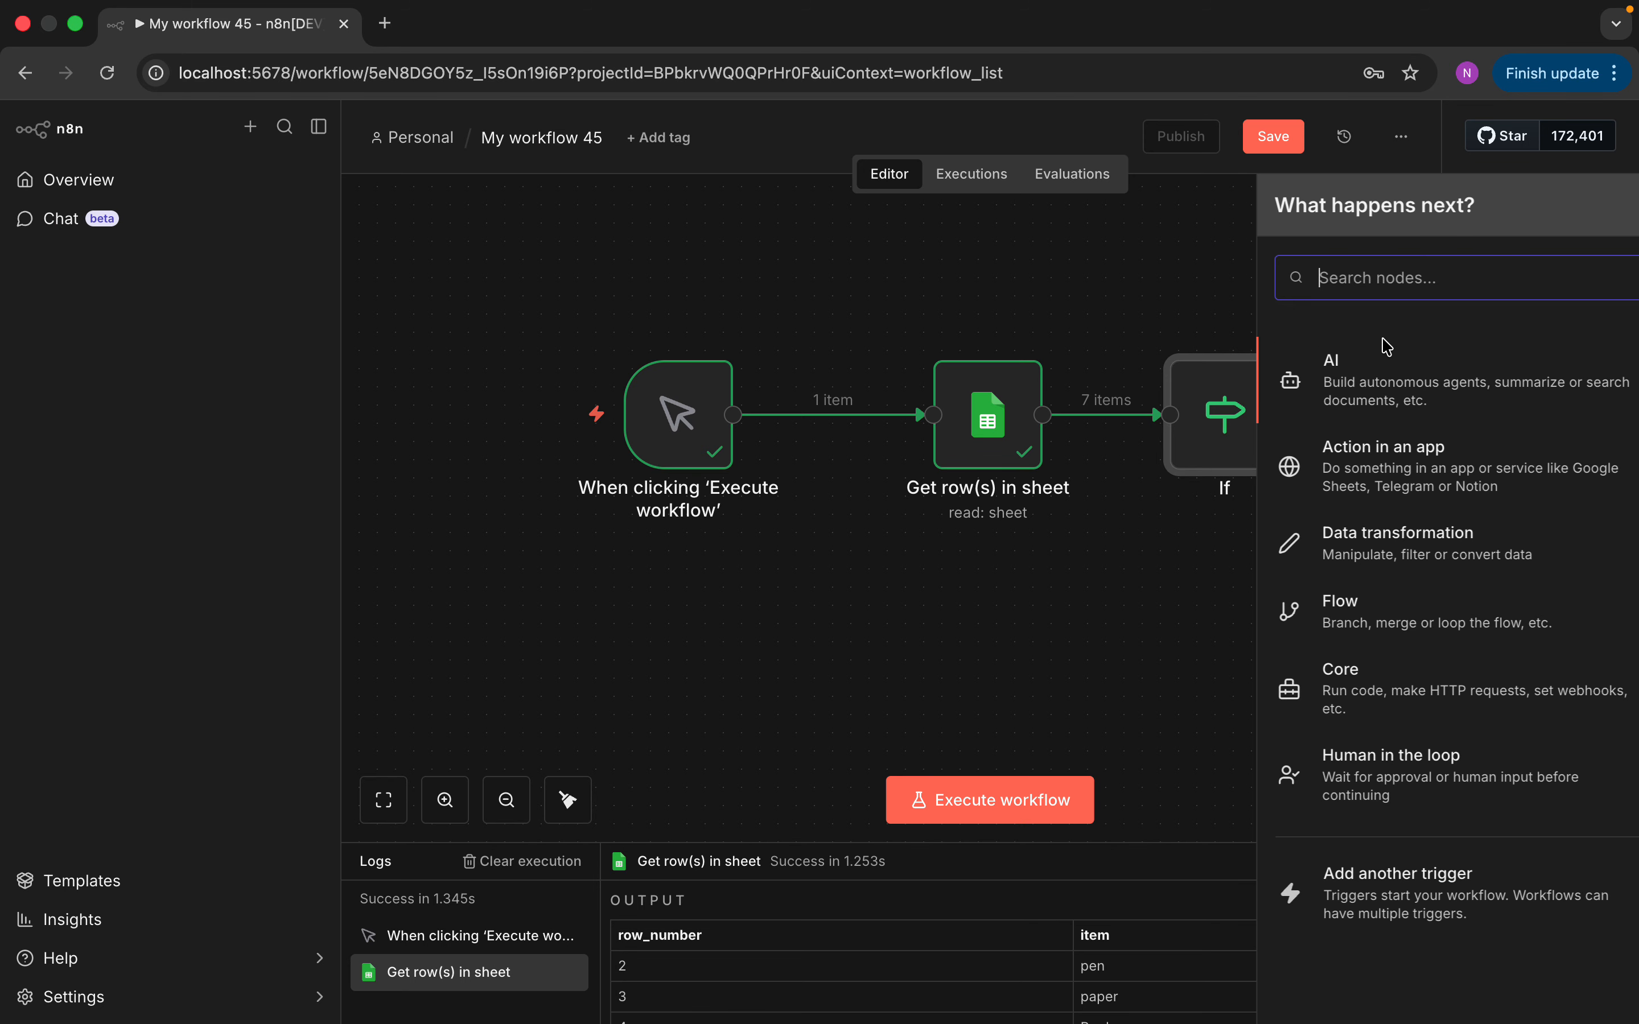
{"action": "left_click", "coordinate": [1147, 276]}
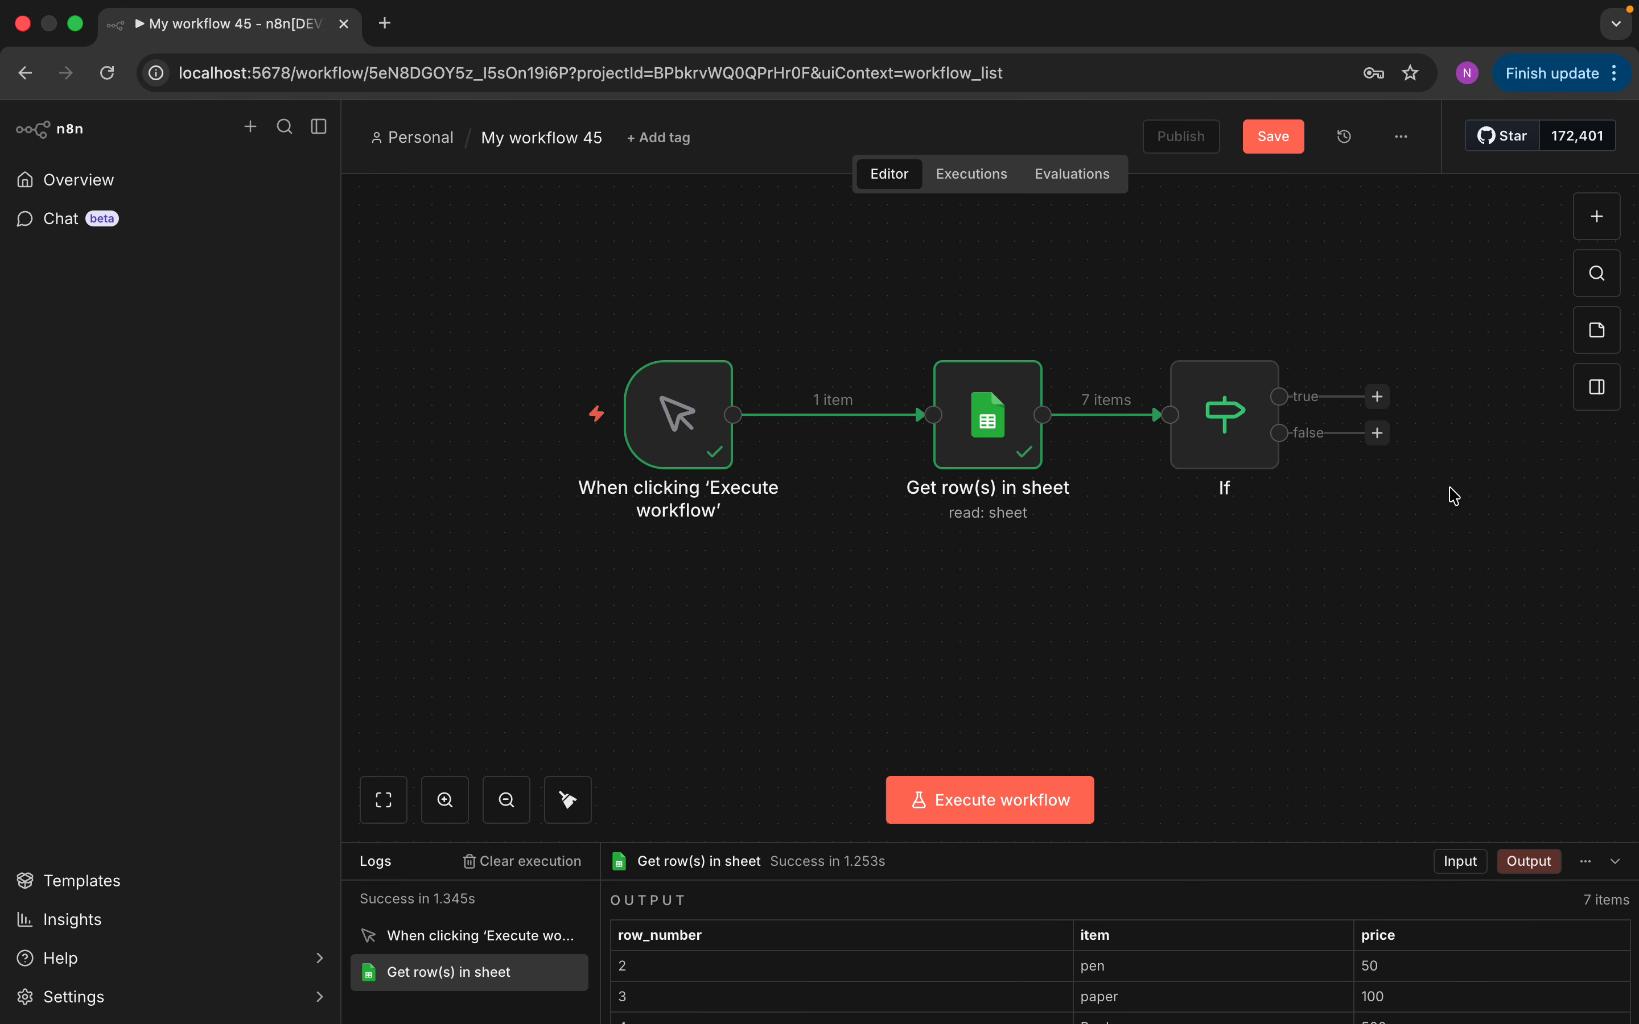
Build the If node's condition on the incoming price field with the Number operator "is greater than".
{"action": "double_click", "coordinate": [1234, 410]}
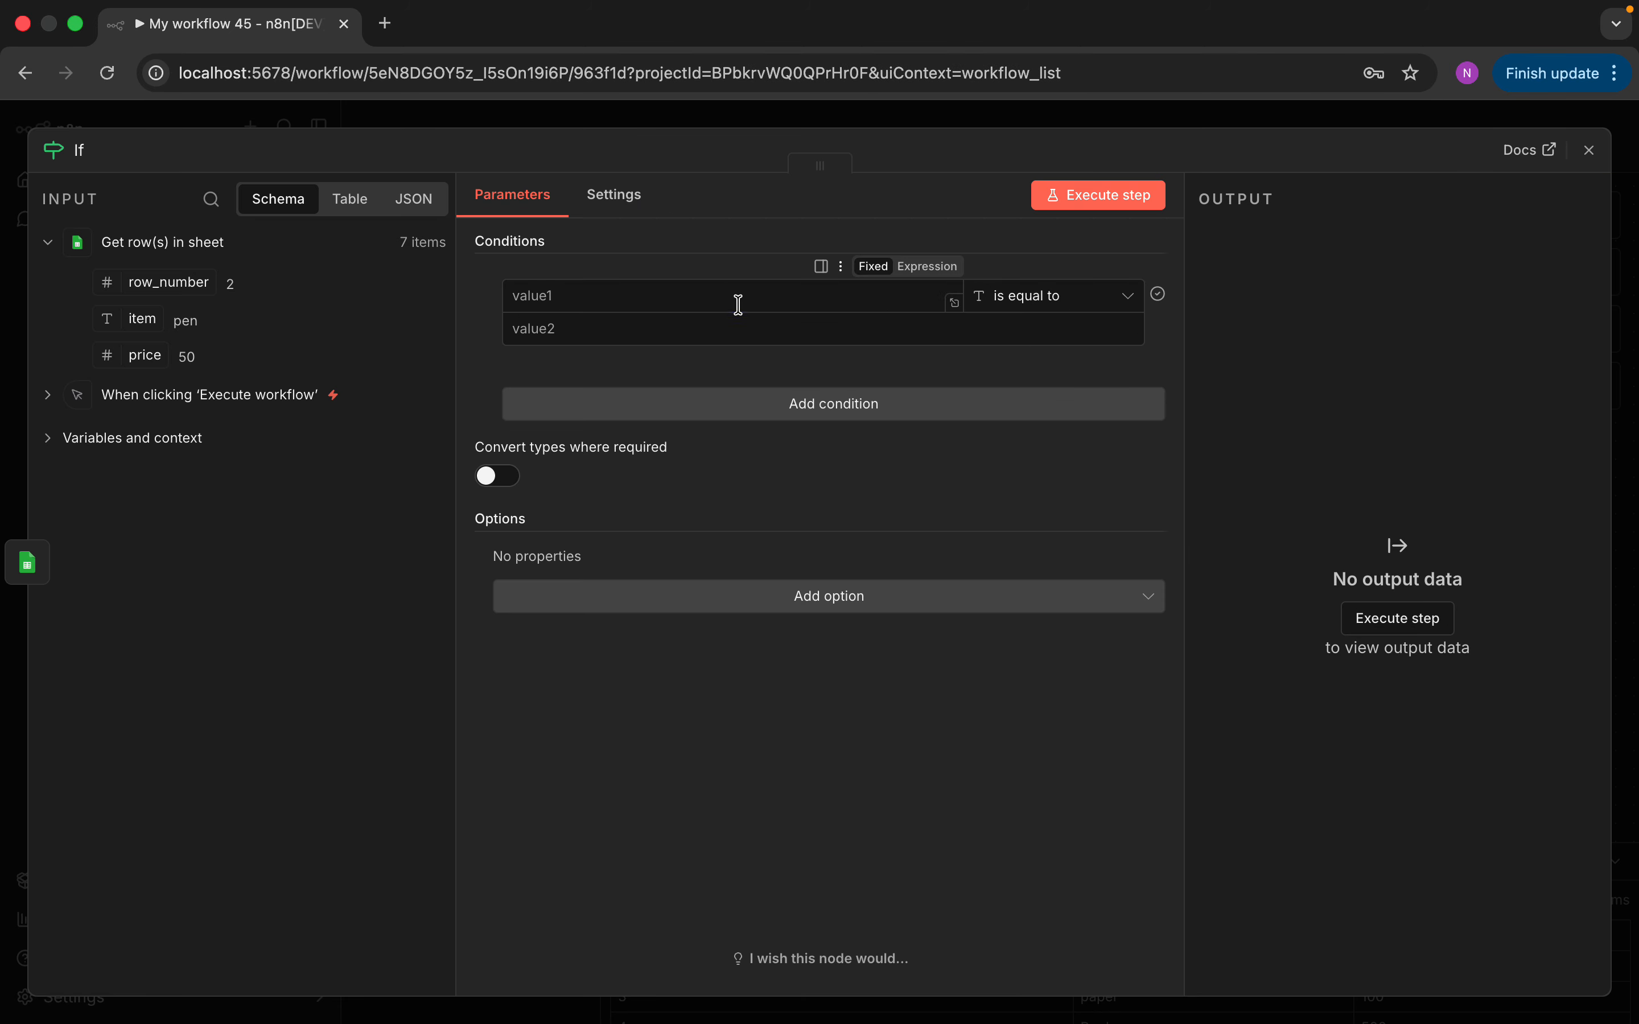
{"action": "left_click_drag", "start_coordinate": [141, 352], "coordinate": [600, 296]}
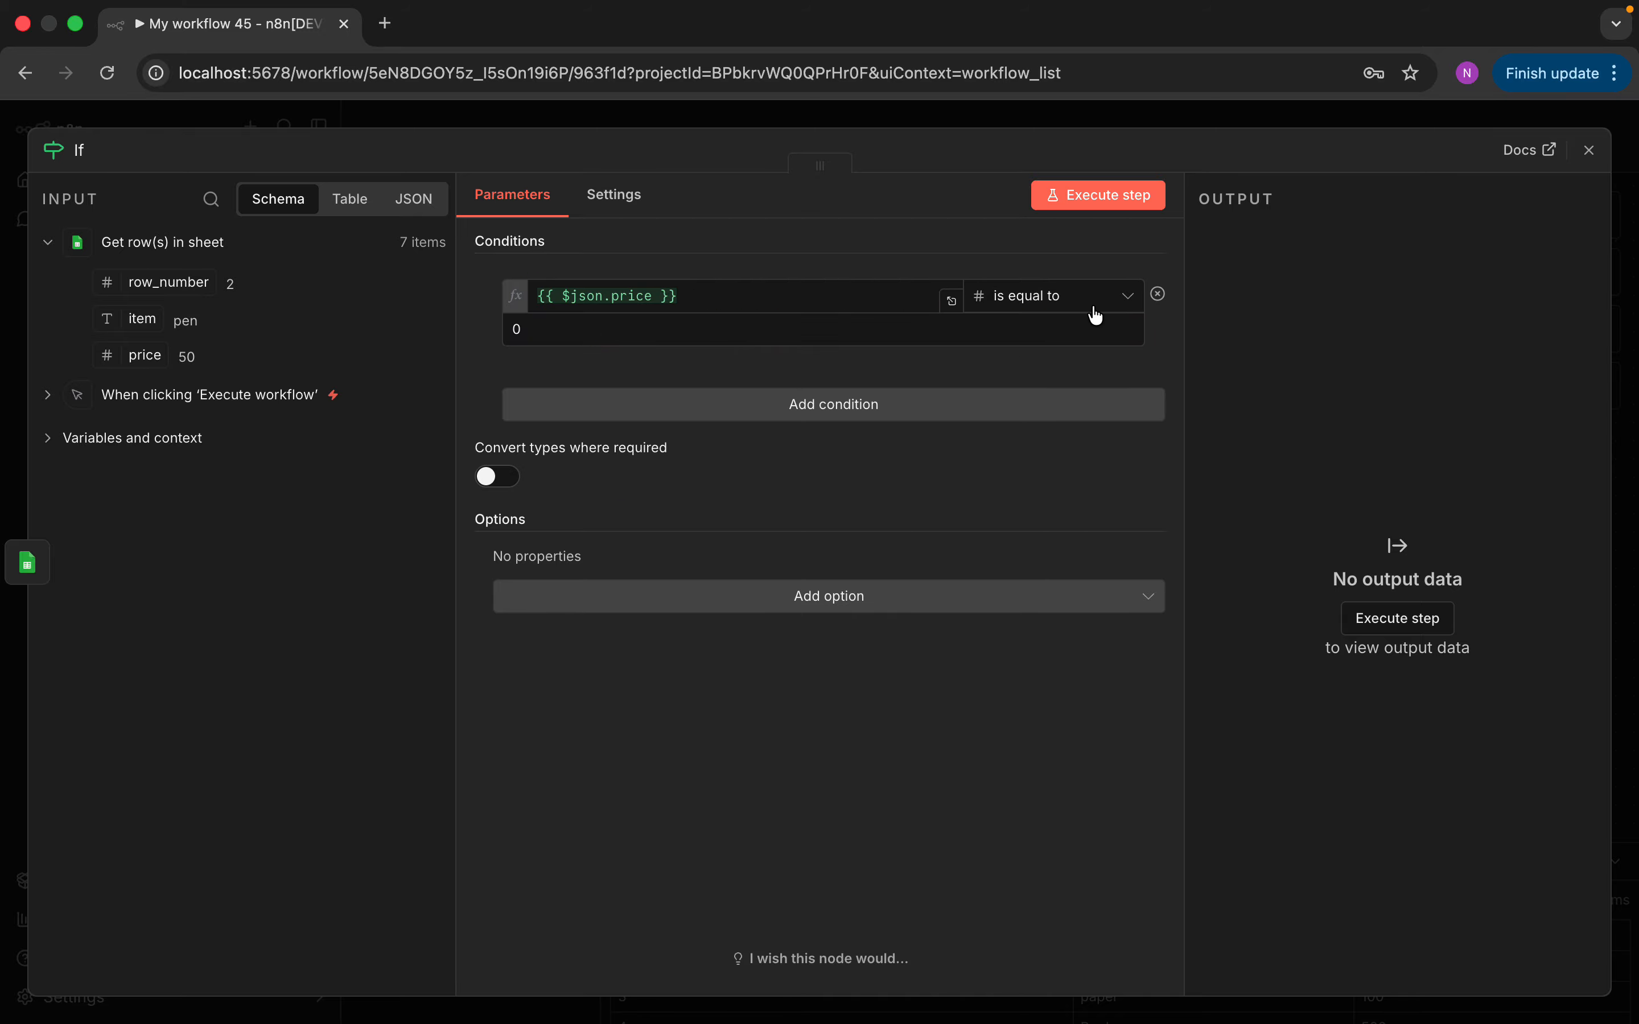
{"action": "left_click", "coordinate": [1096, 313]}
{"action": "mouse_move", "coordinate": [1110, 393]}
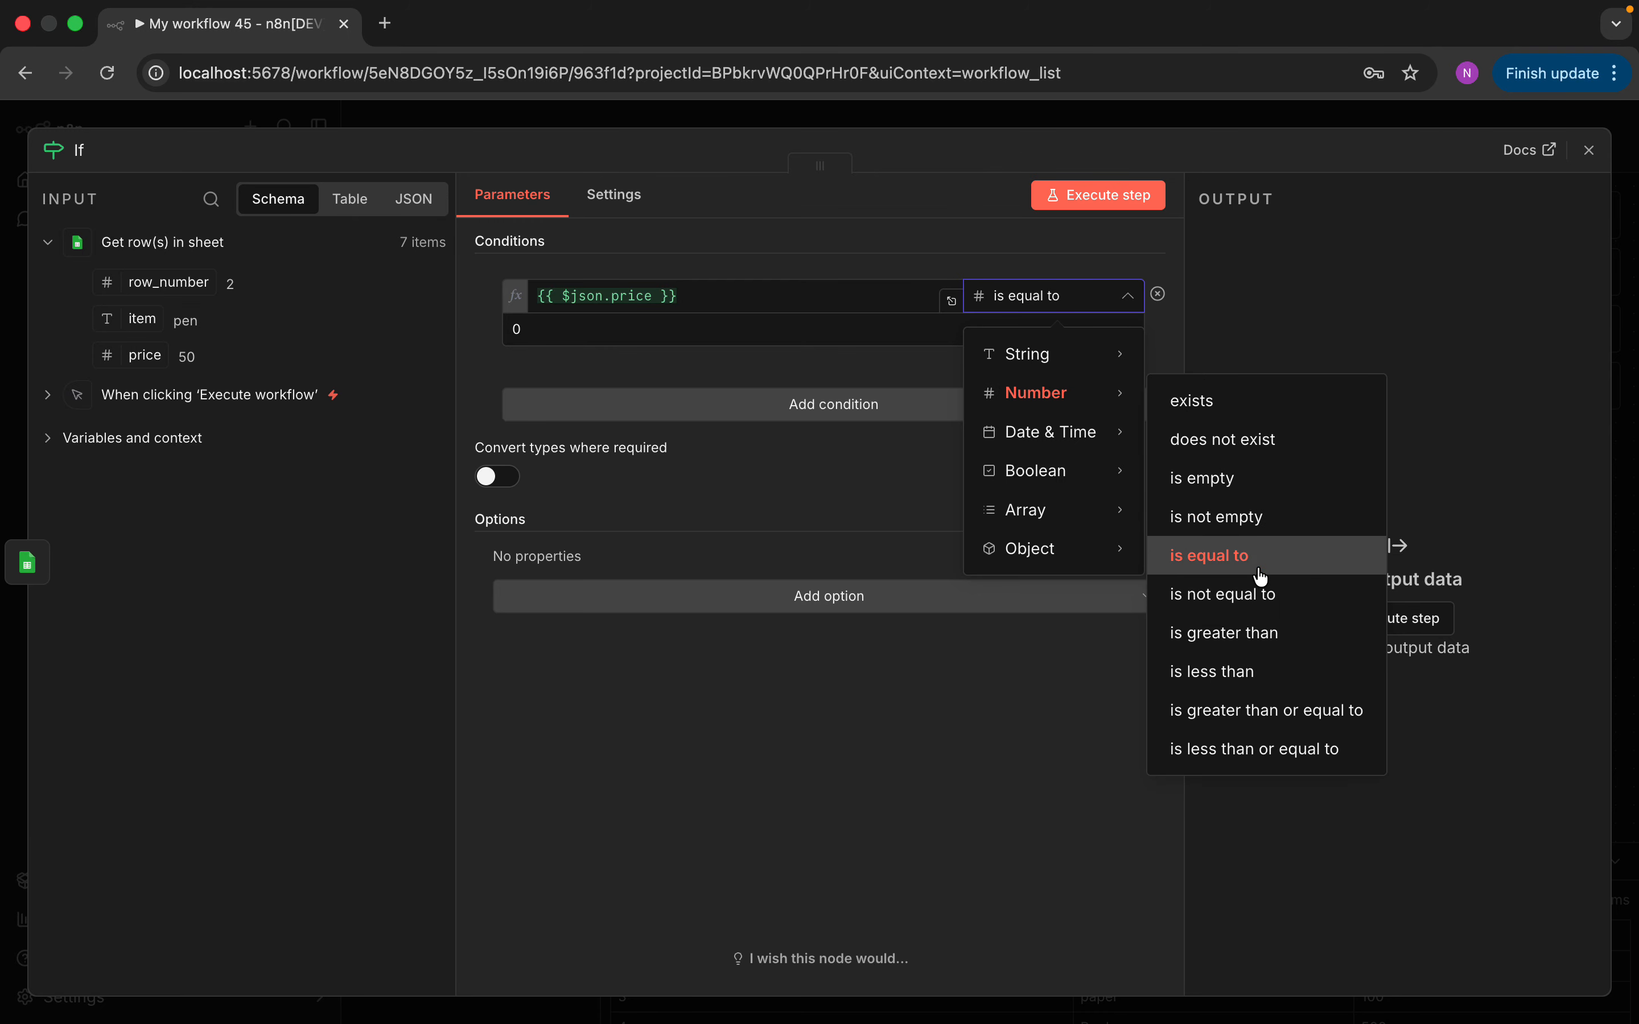
{"action": "left_click", "coordinate": [1264, 630]}
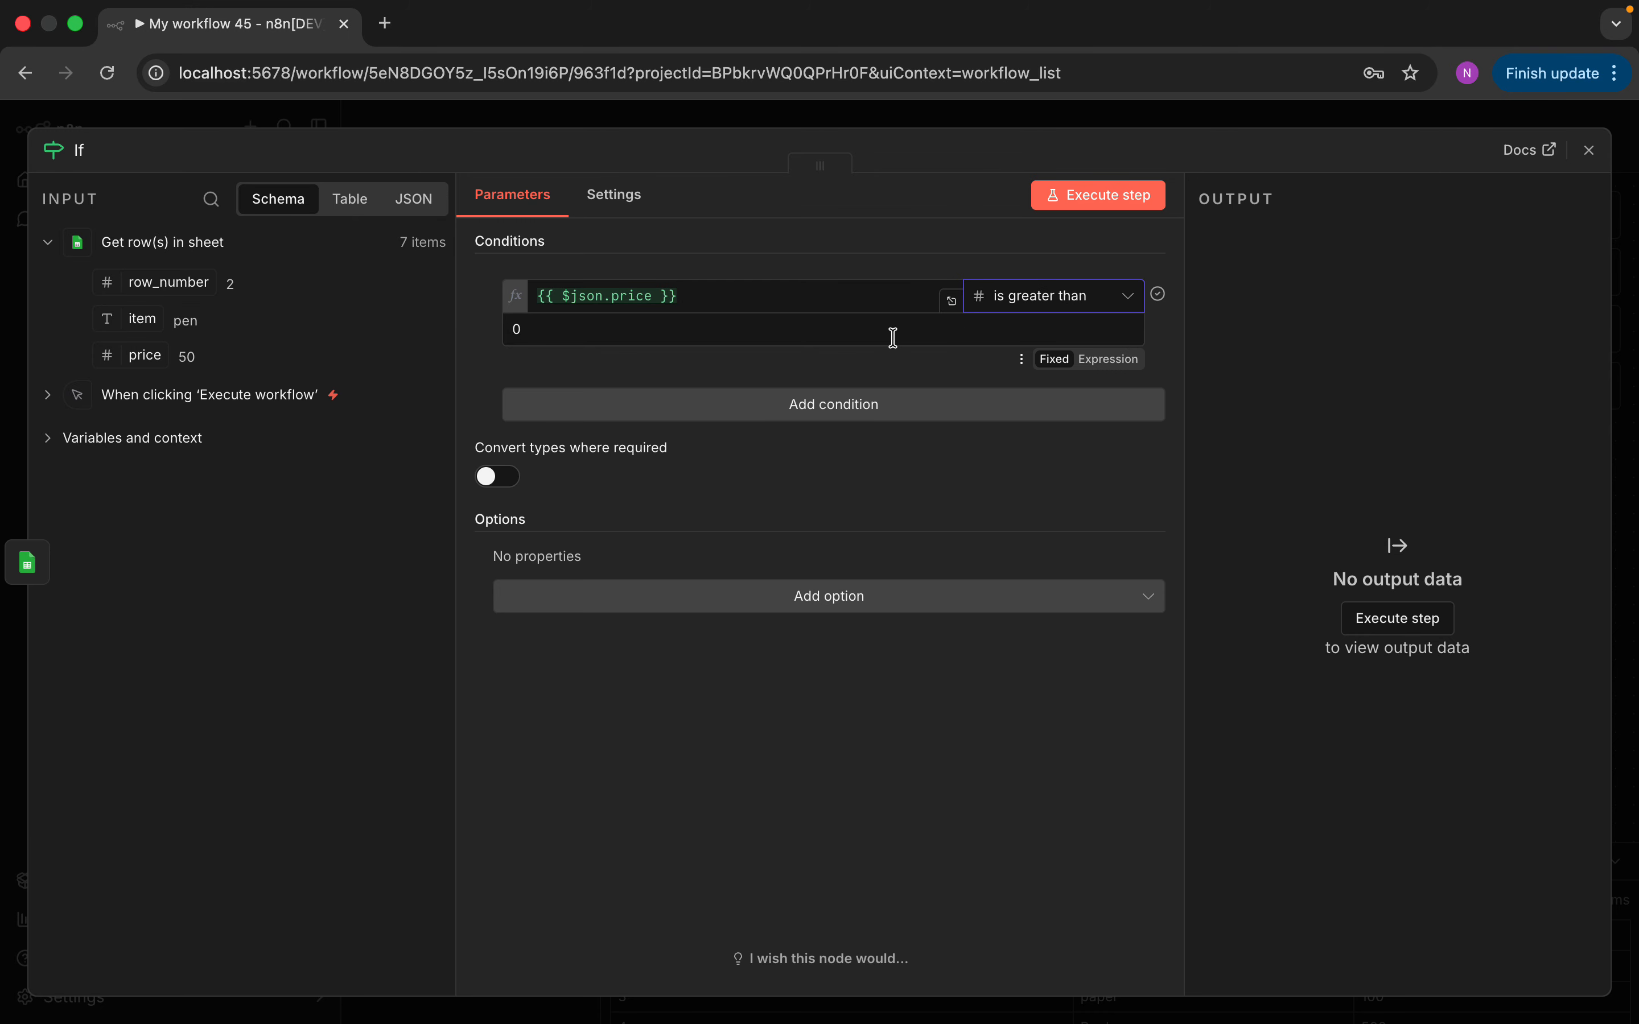
Set the If condition's comparison value to 10, and execute both the If step and the complete workflow.
{"action": "left_click", "coordinate": [854, 330]}
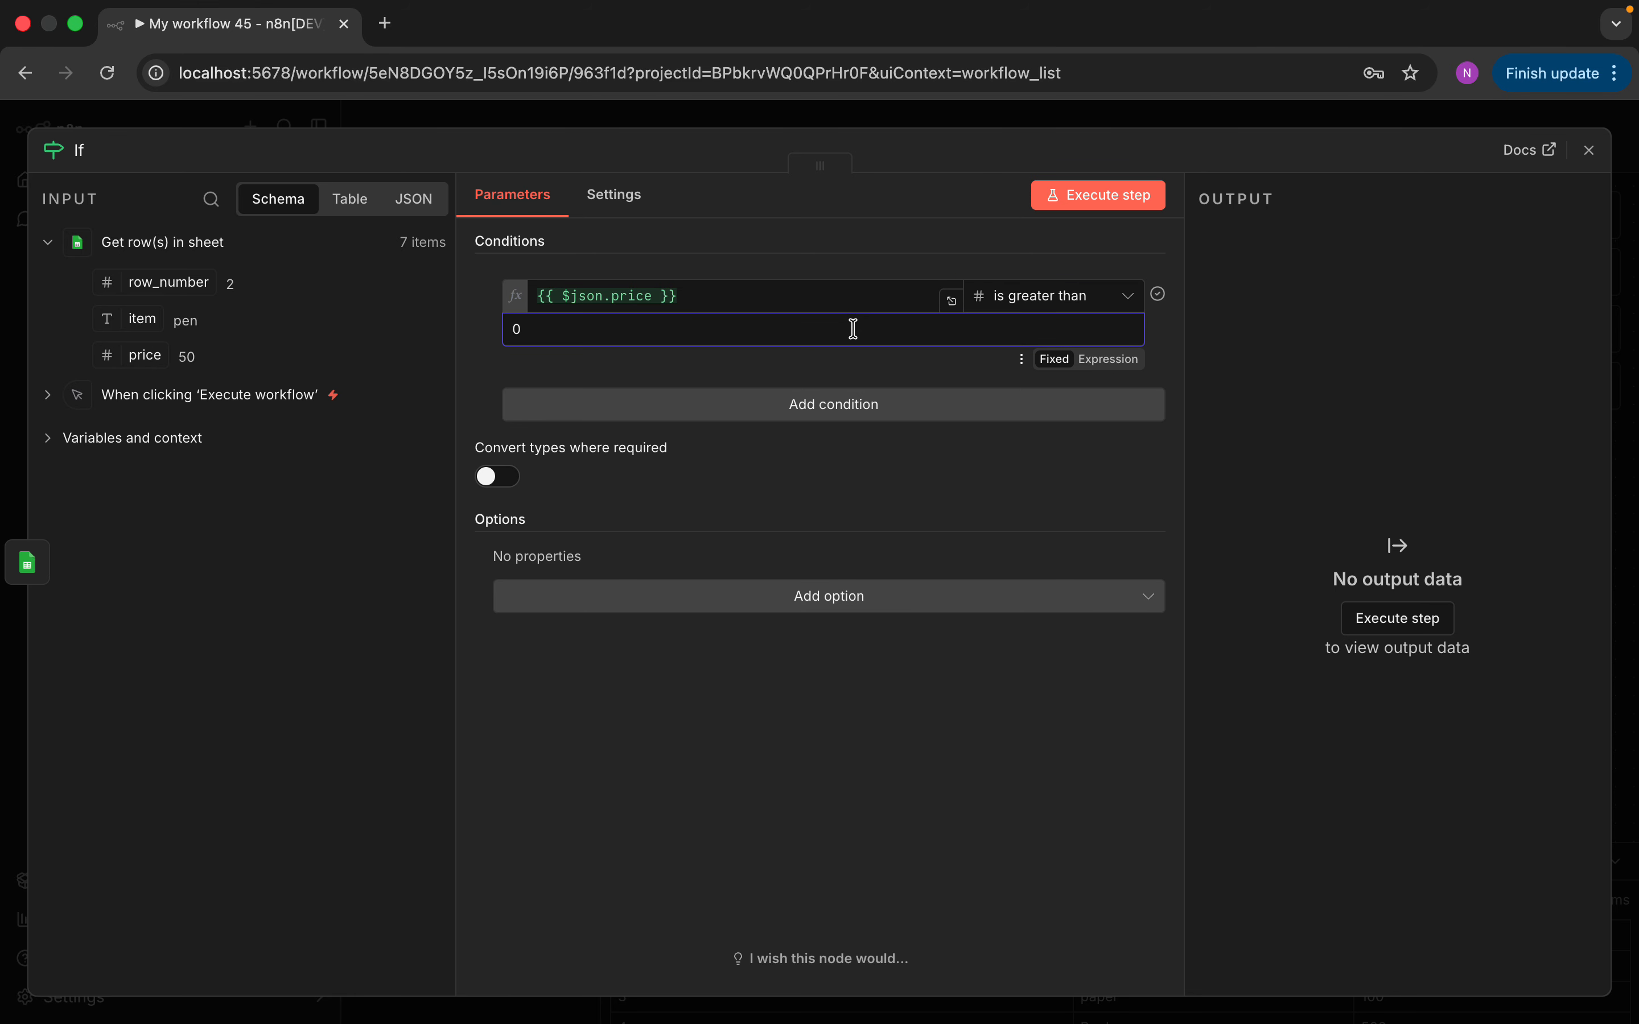
{"action": "key", "text": "BackSpace"}
{"action": "type", "text": "10"}
{"action": "left_click", "coordinate": [1134, 208]}
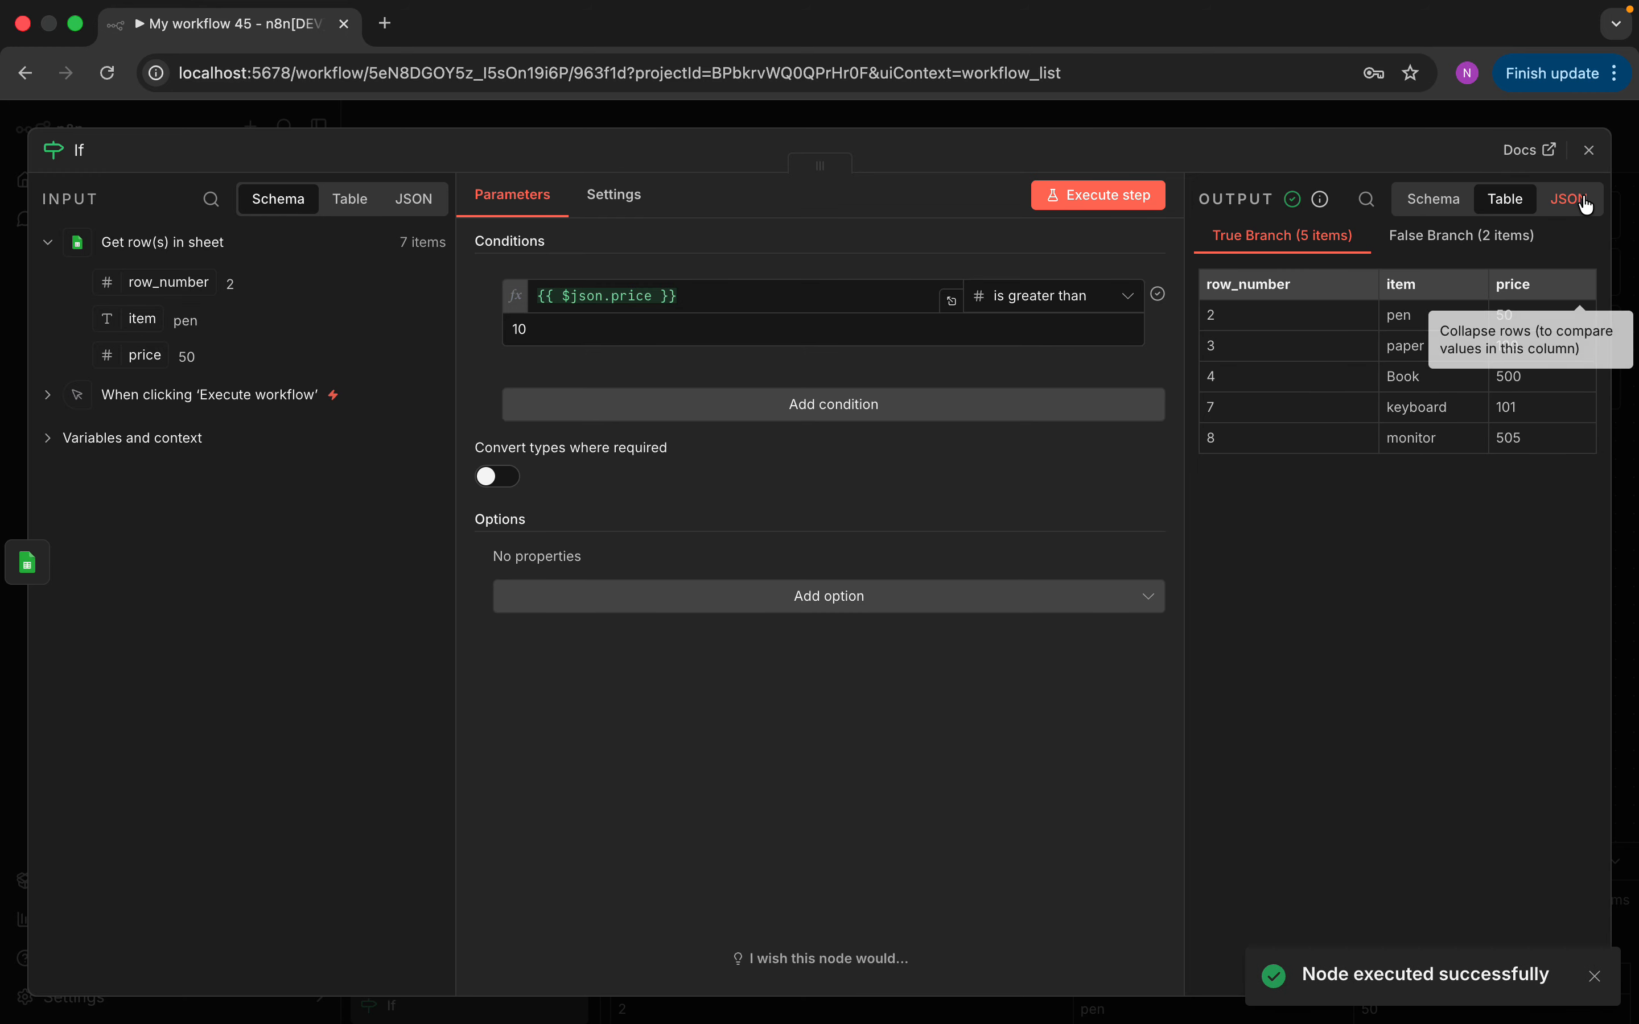
{"action": "left_click", "coordinate": [1589, 150]}
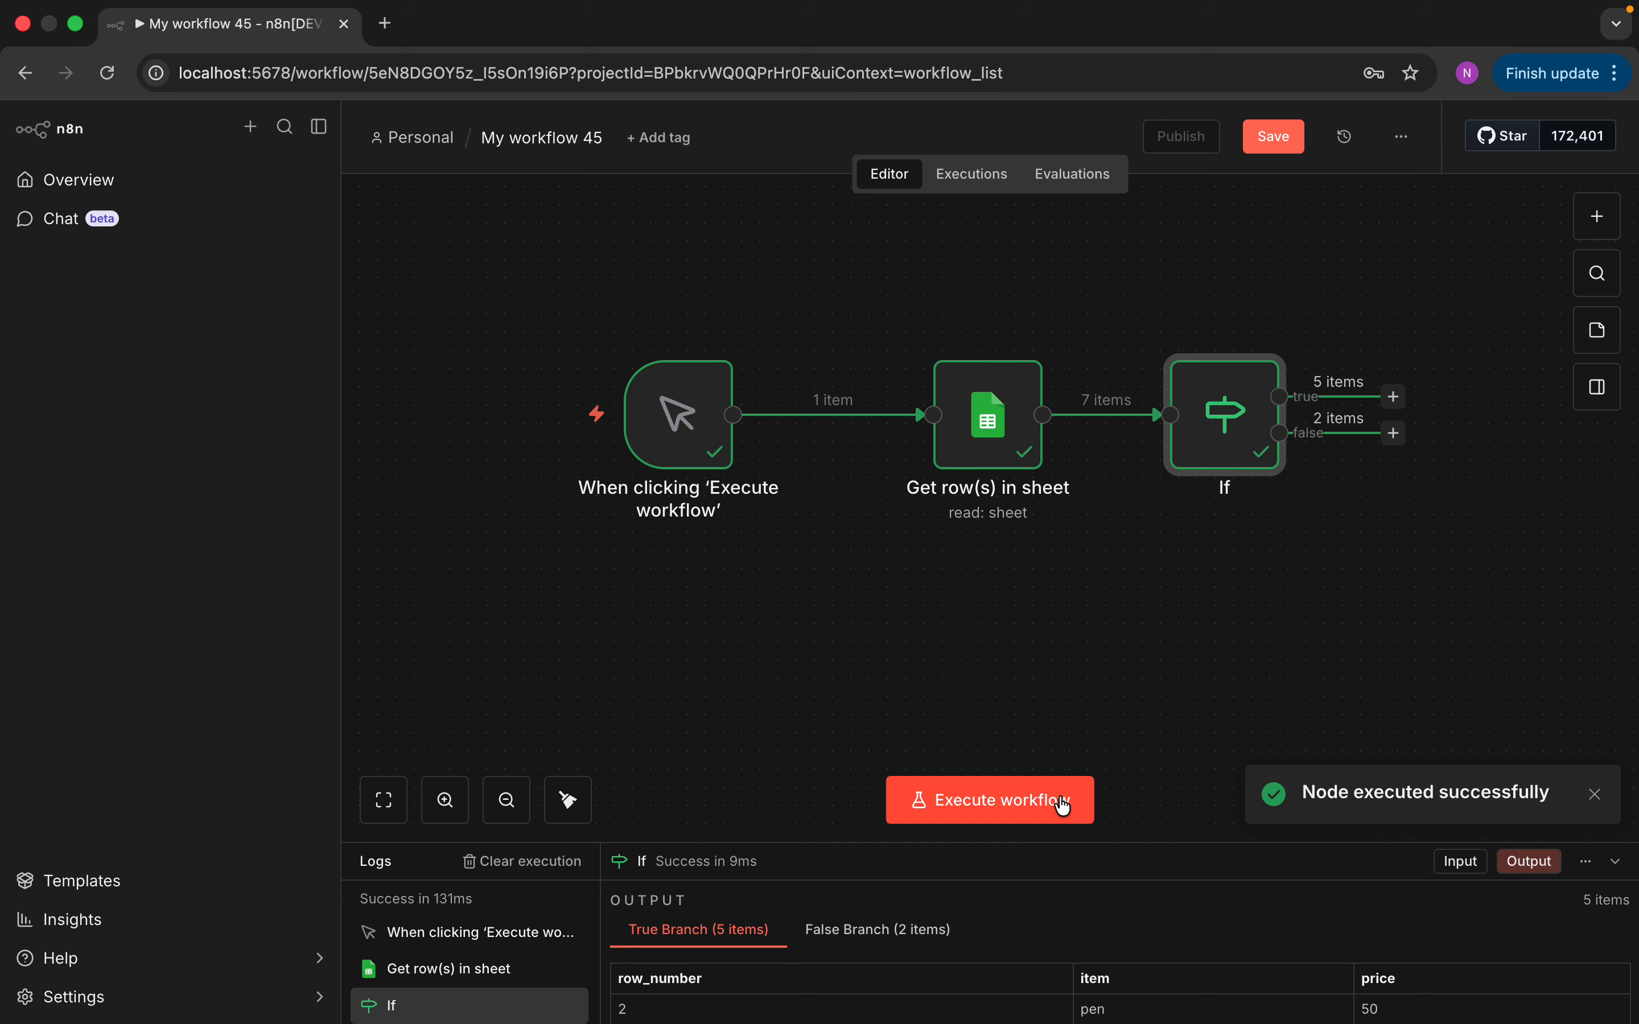
{"action": "left_click", "coordinate": [1062, 804]}
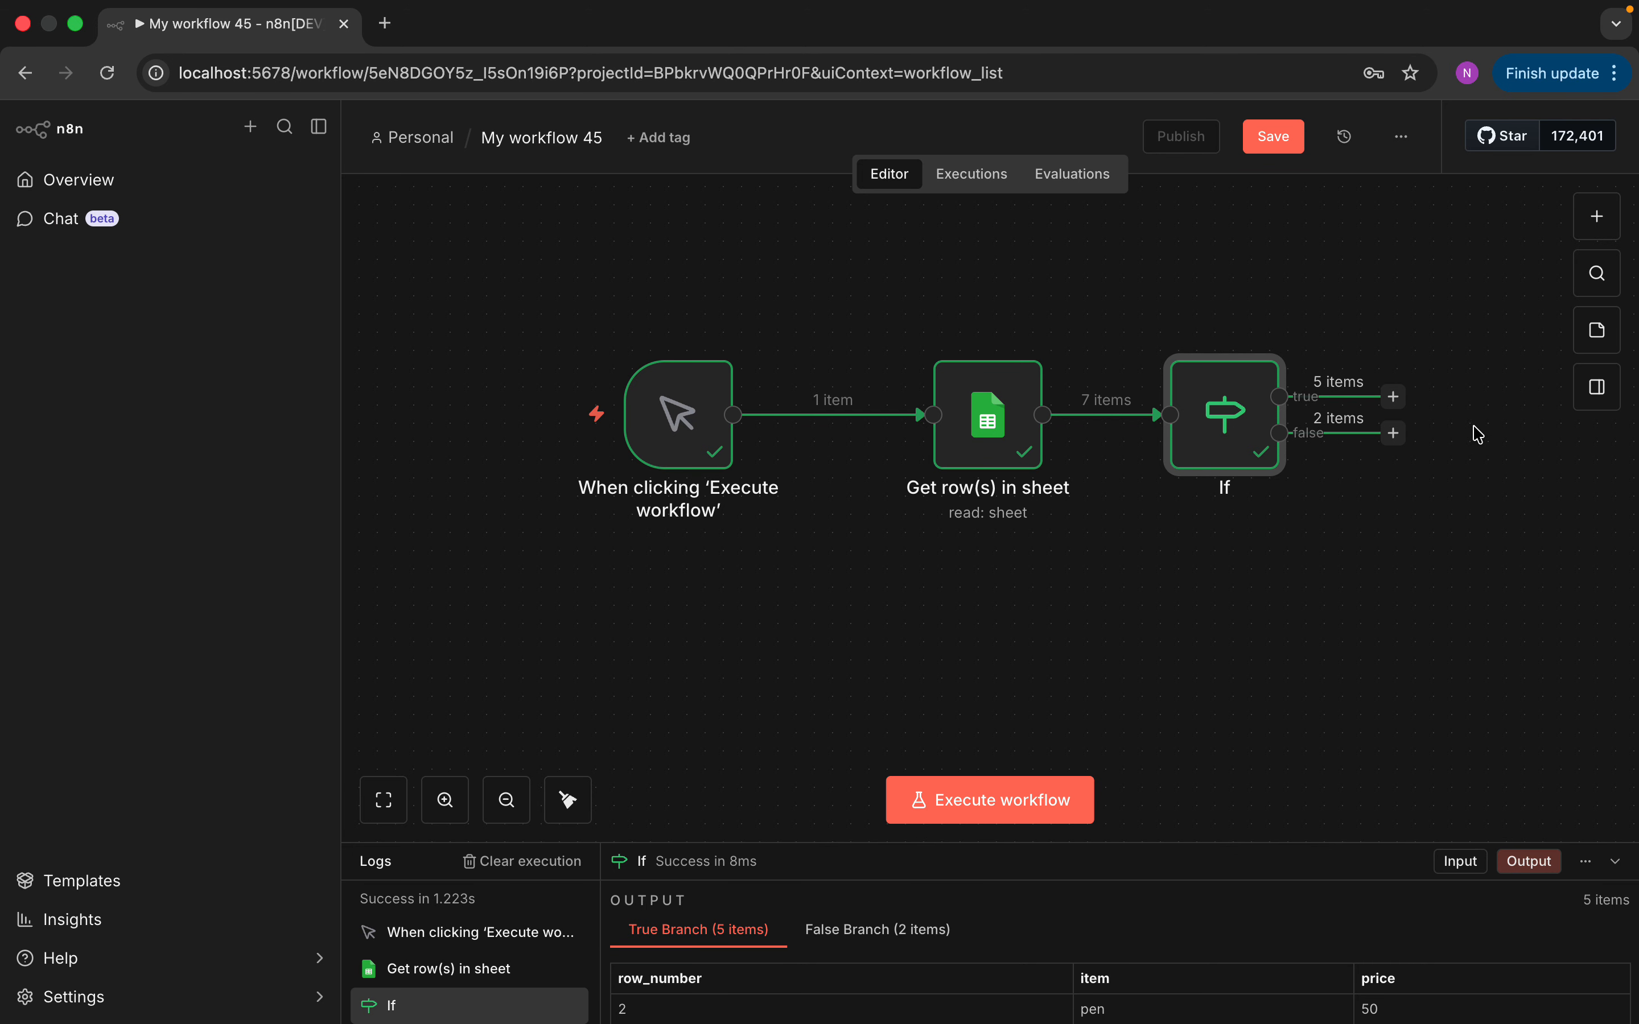
Add a "No Operation, do nothing" node to the If node's false branch and place it below the If node.
{"action": "left_click", "coordinate": [1393, 435]}
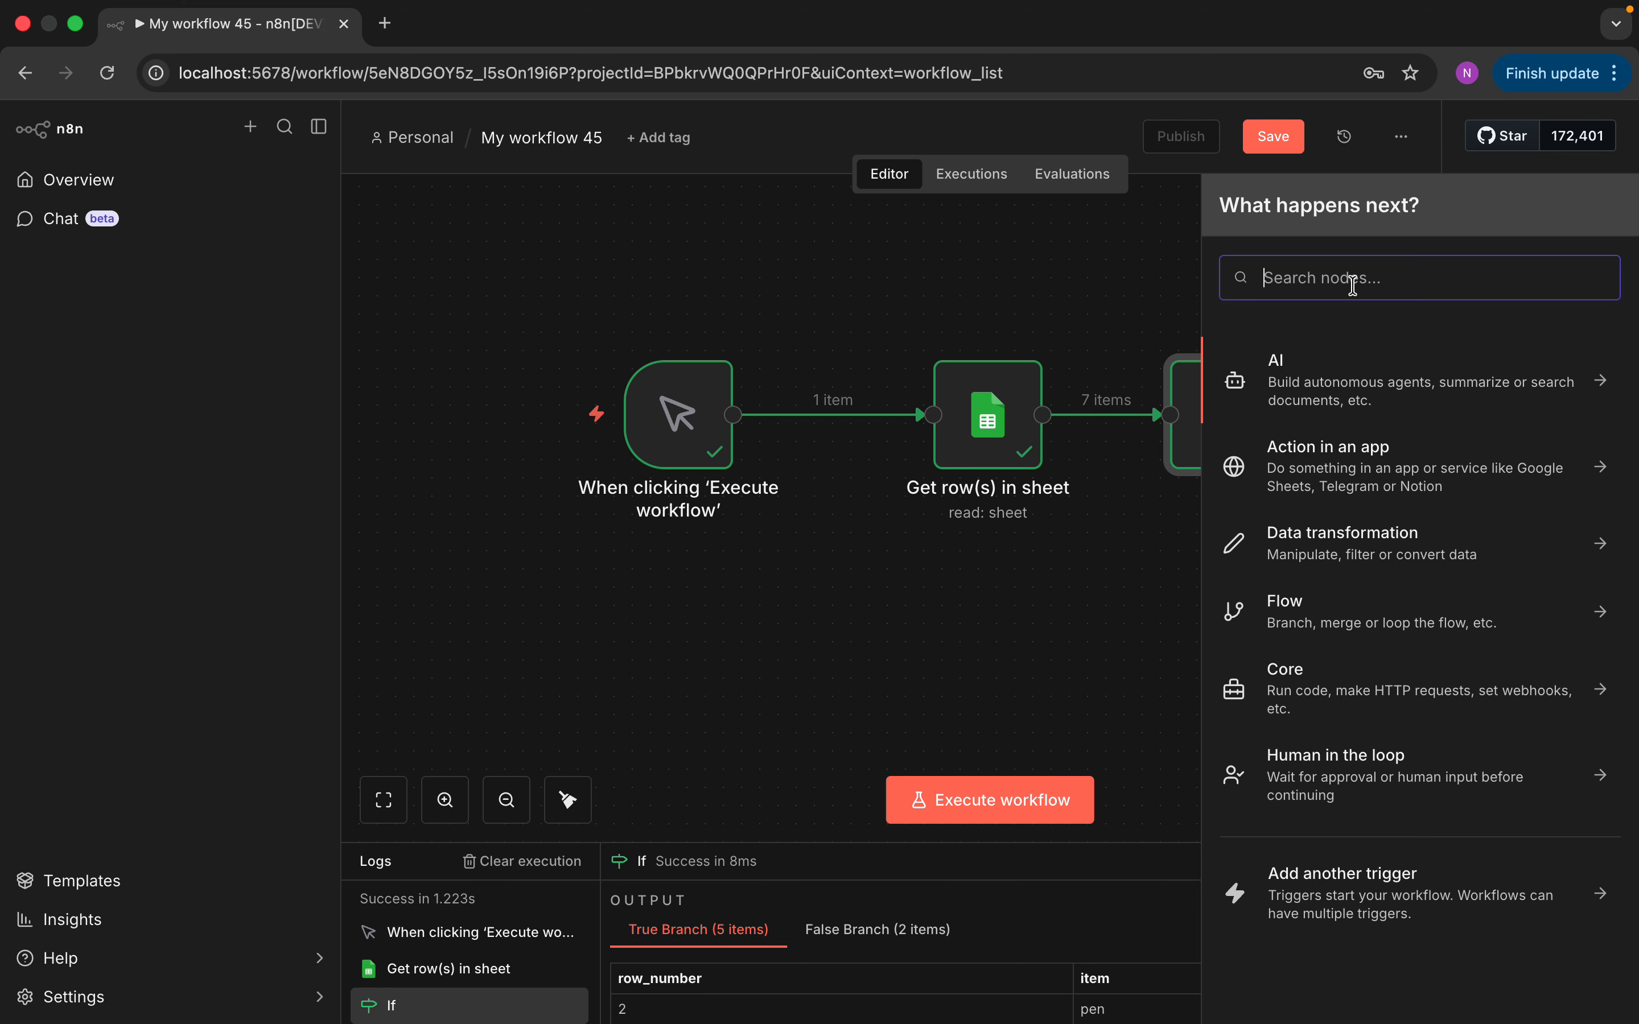
{"action": "type", "text": "no"}
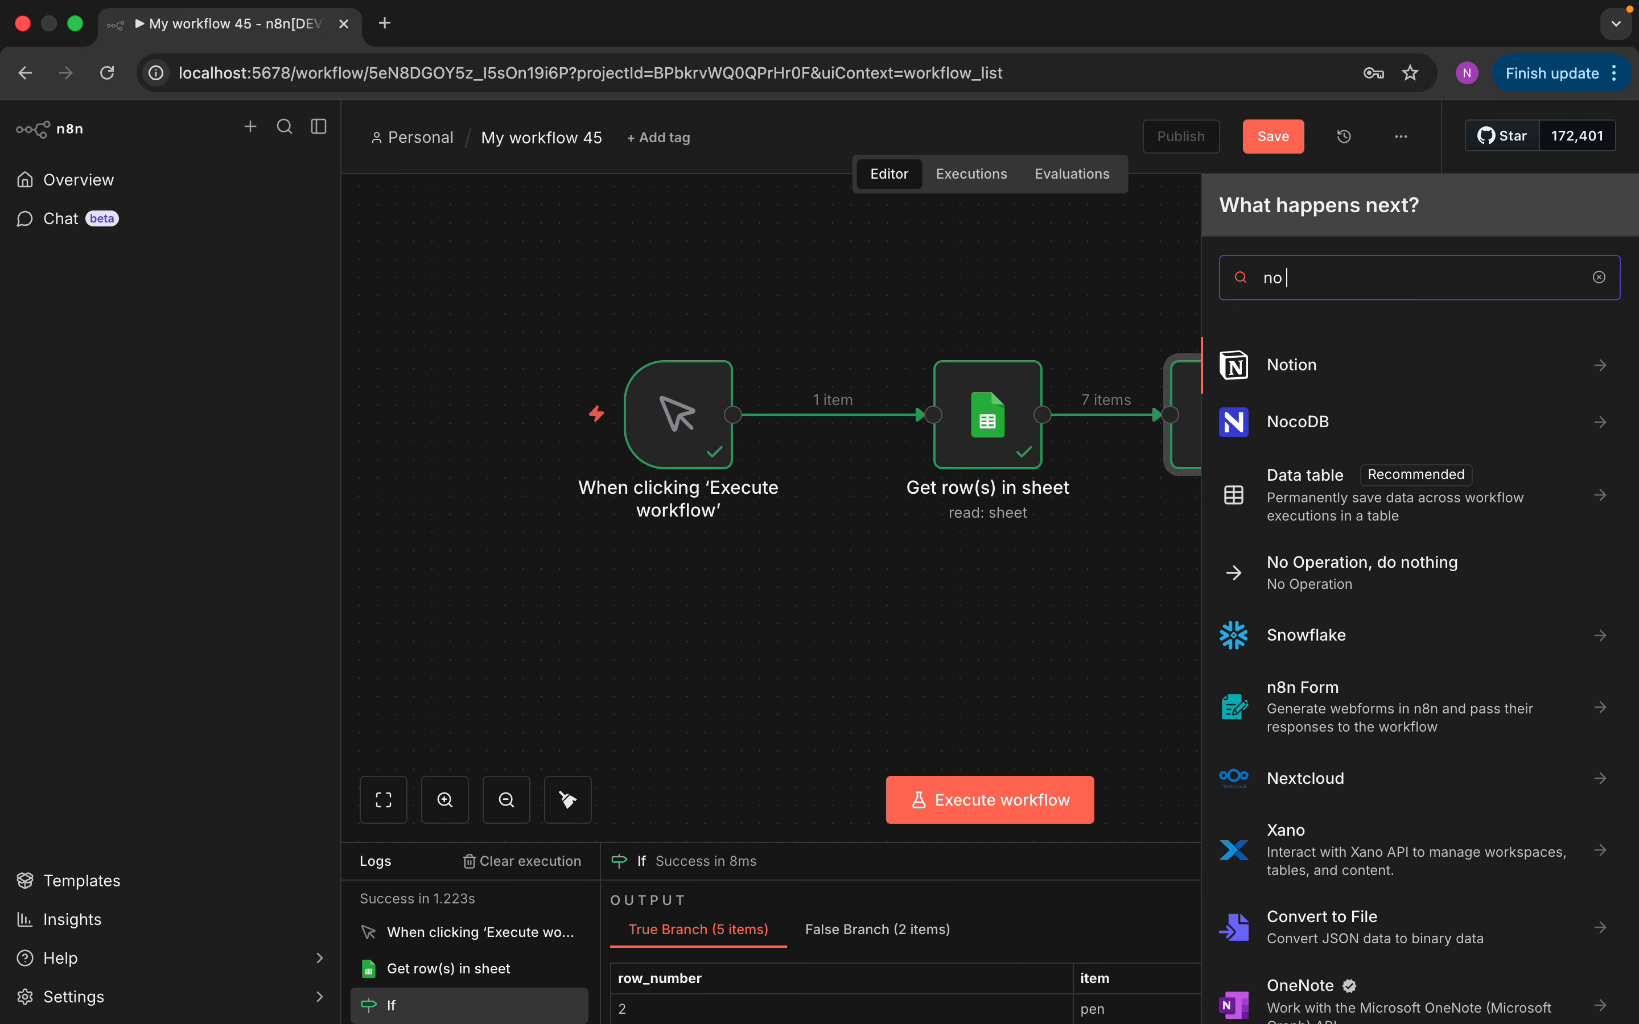
{"action": "left_click", "coordinate": [1405, 565]}
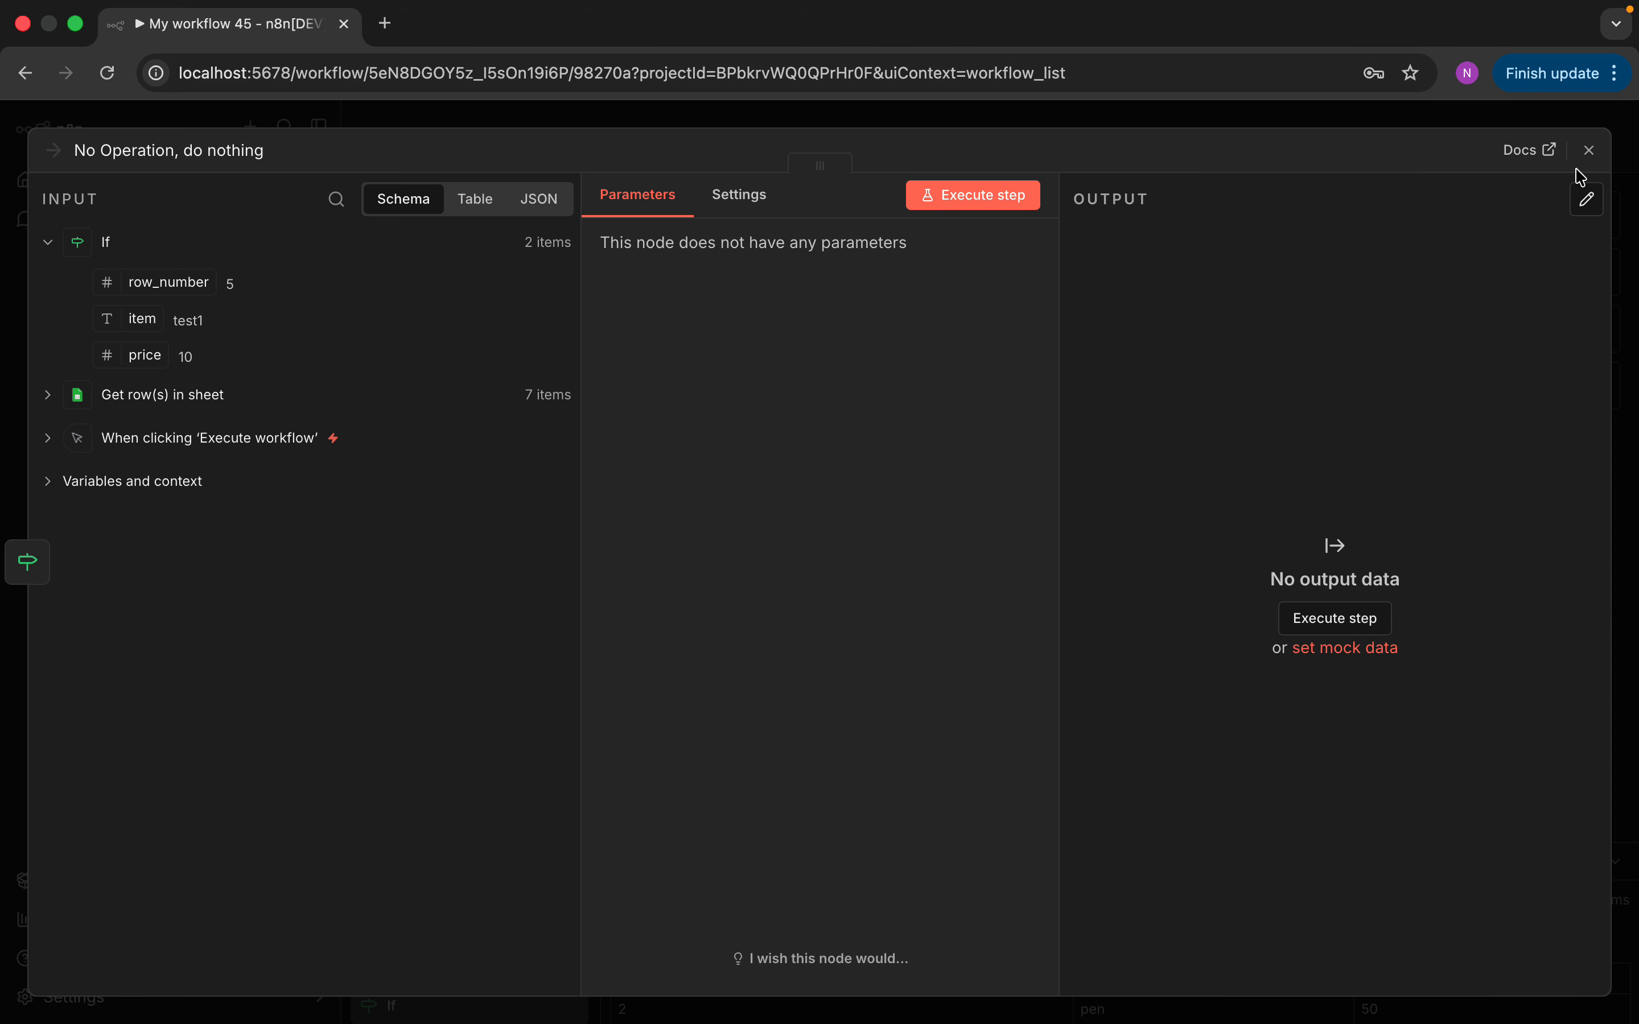
{"action": "left_click", "coordinate": [1591, 159]}
{"action": "left_click_drag", "start_coordinate": [1452, 358], "coordinate": [1379, 610]}
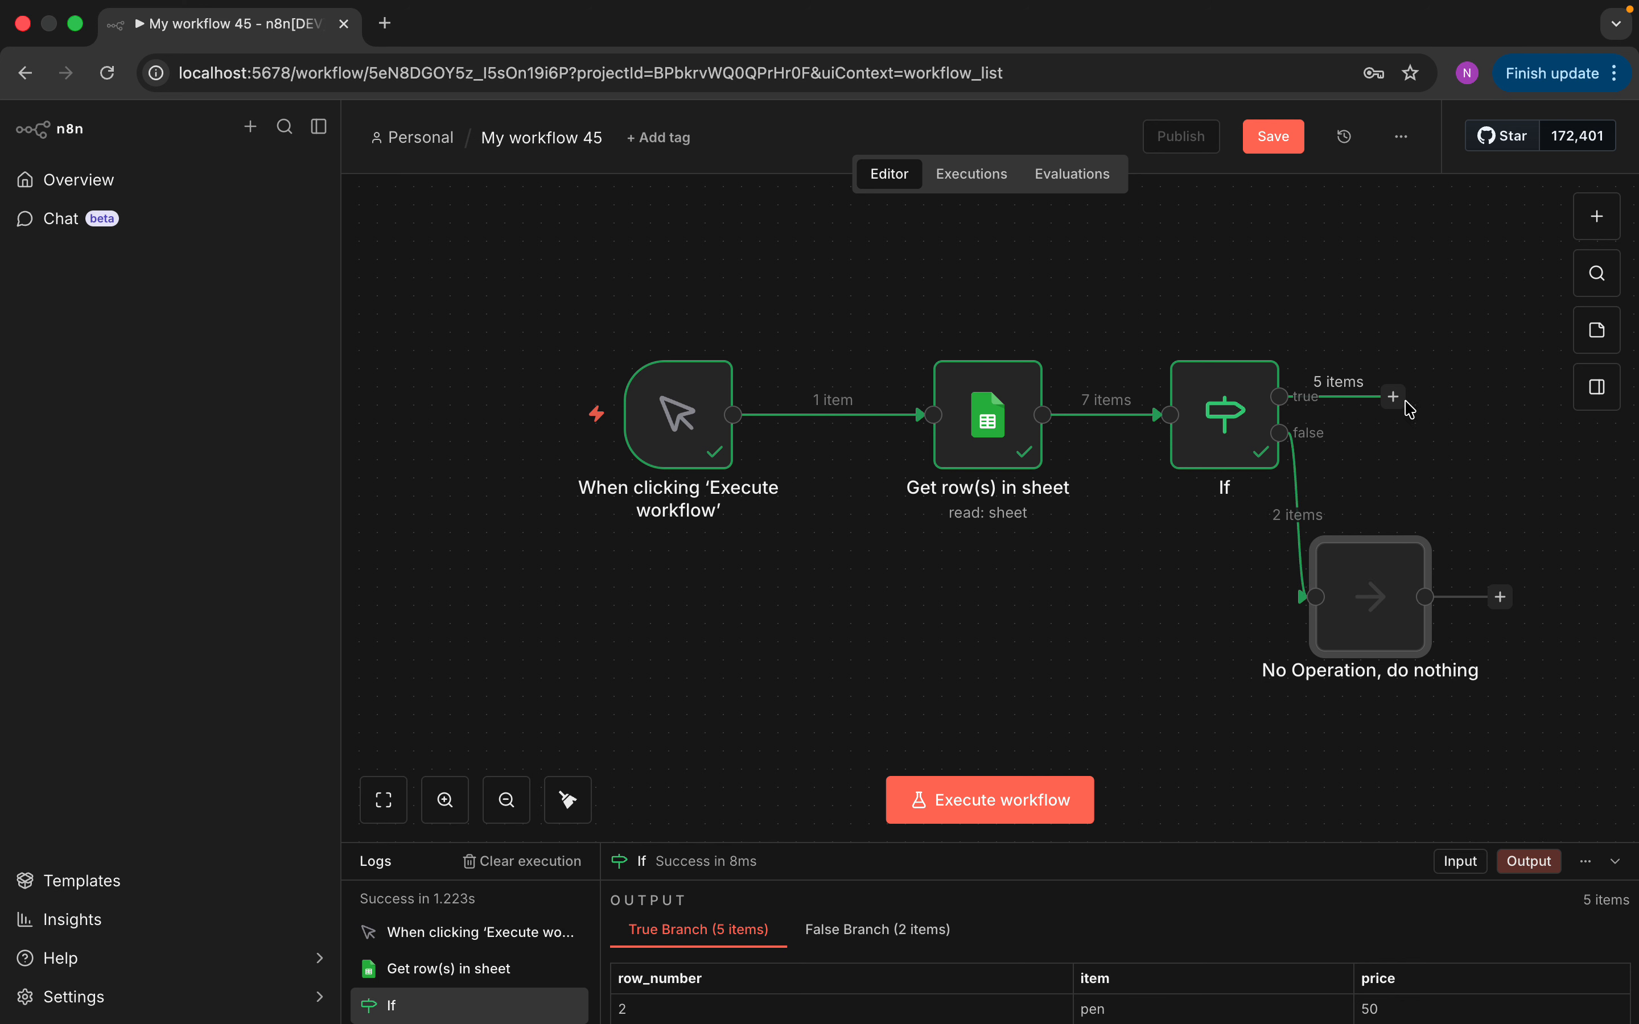
{"action": "left_click_drag", "start_coordinate": [1394, 398], "coordinate": [1375, 288]}
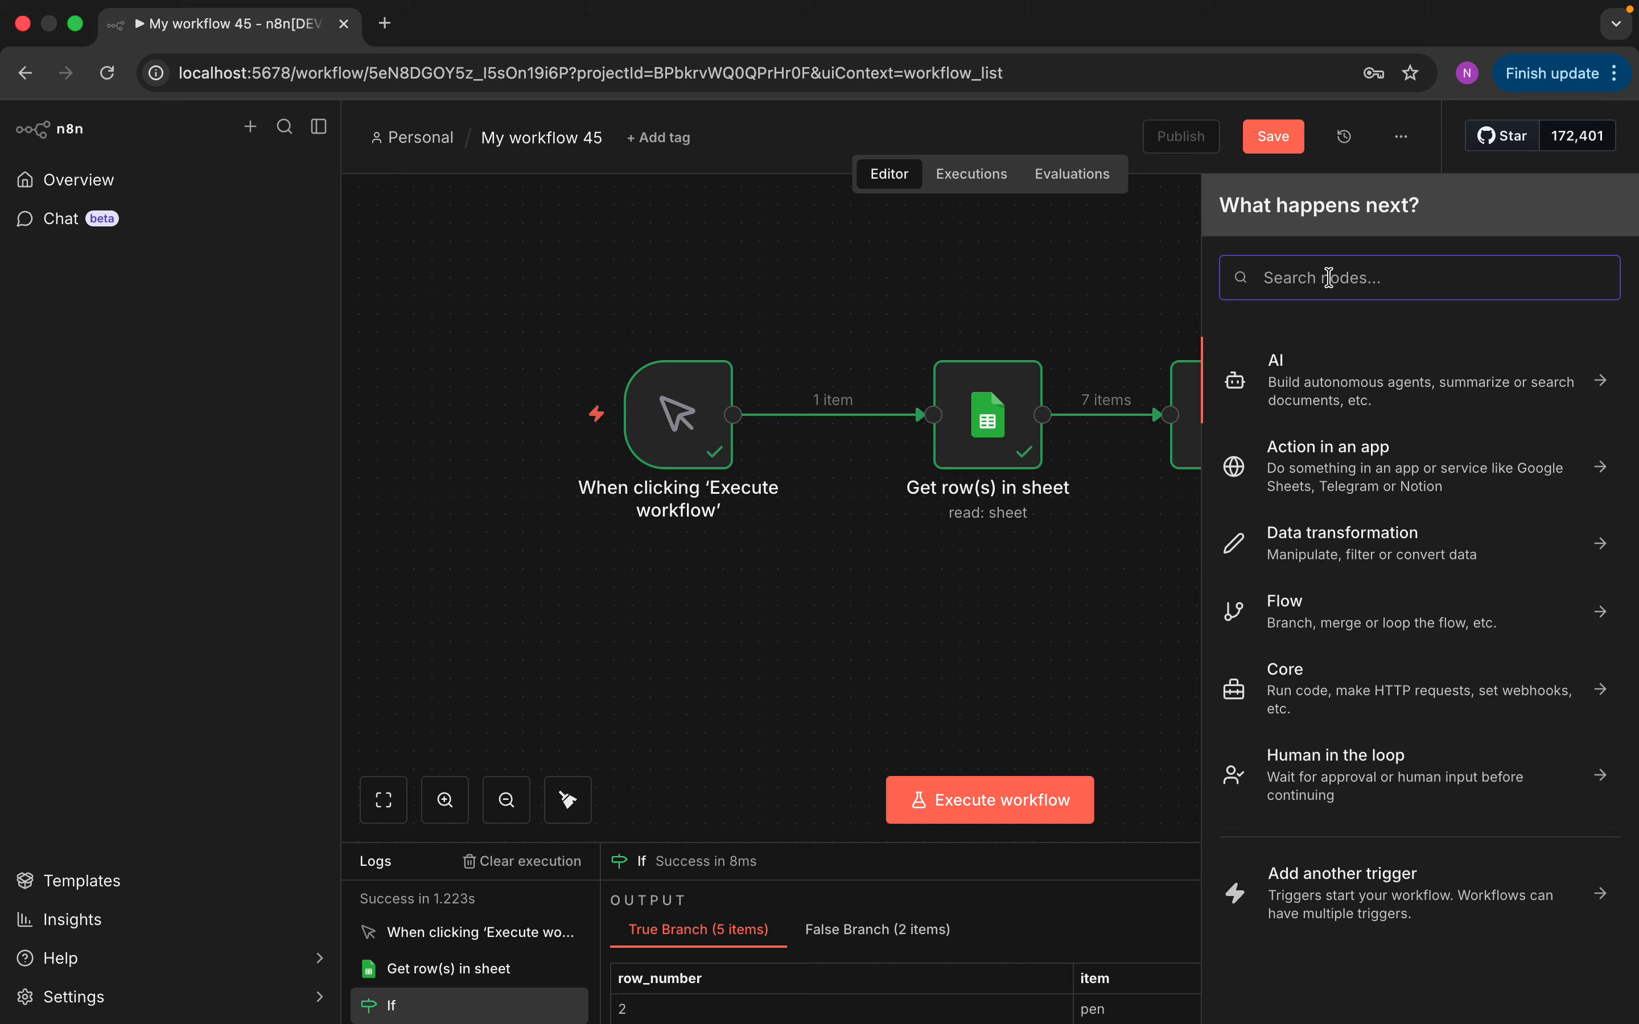
{"action": "left_click", "coordinate": [1112, 264]}
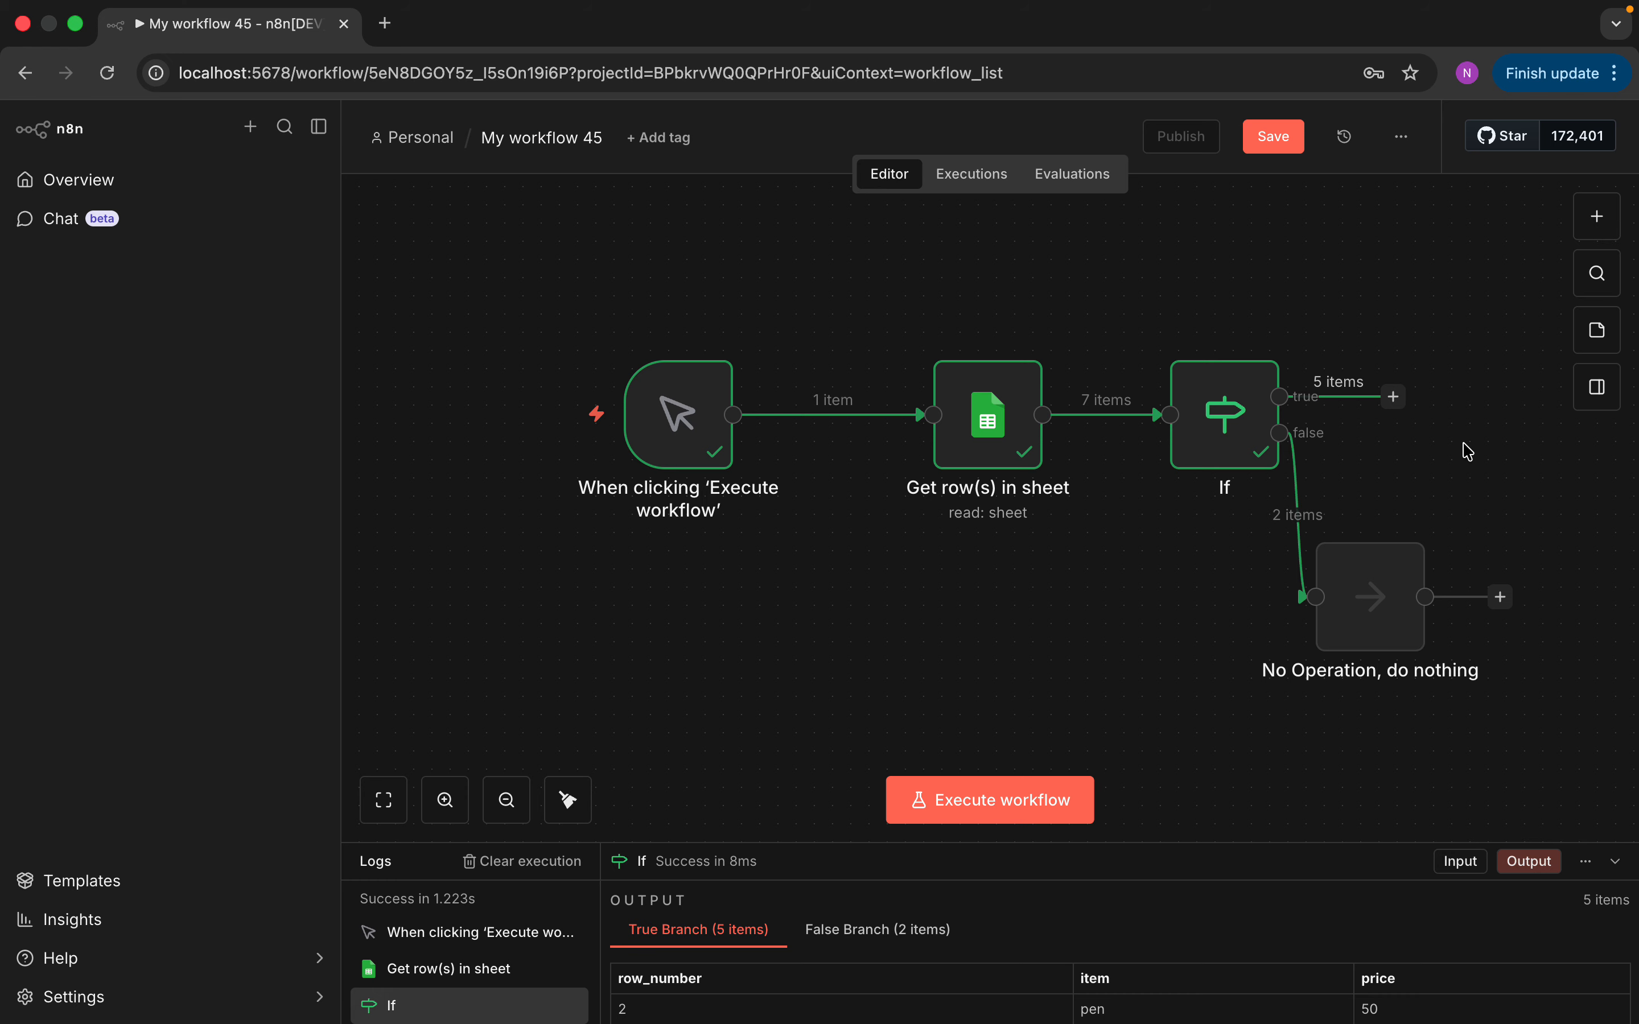
{"action": "mouse_move", "coordinate": [1524, 6]}
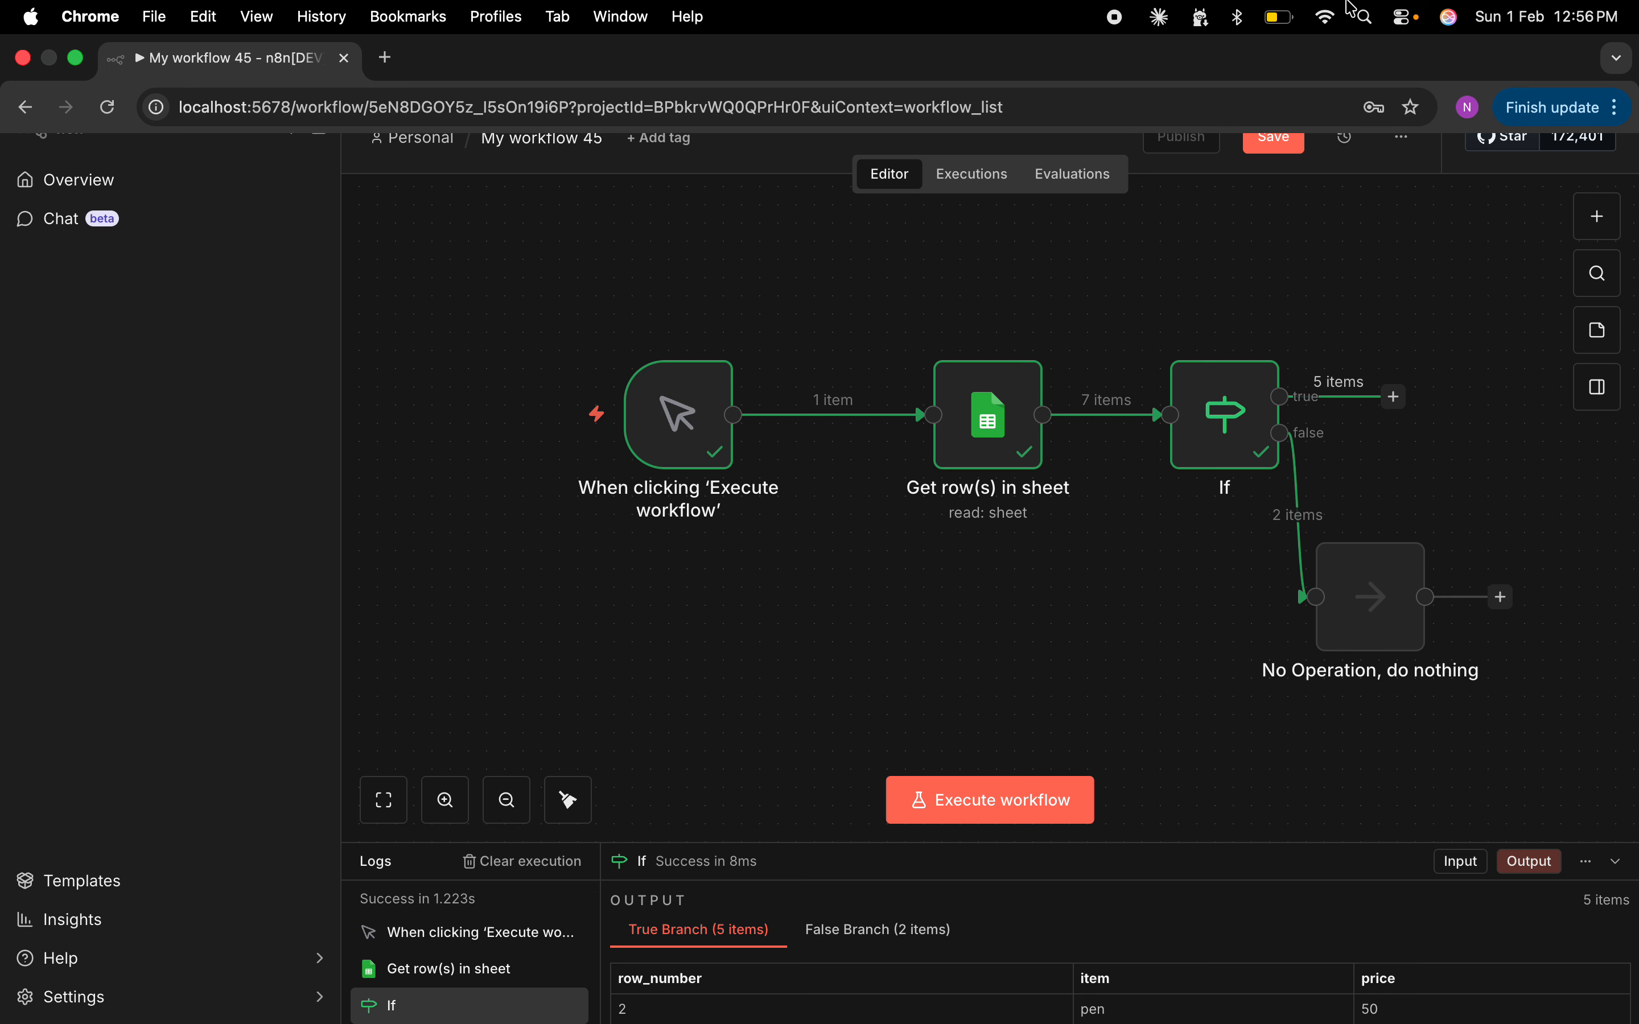